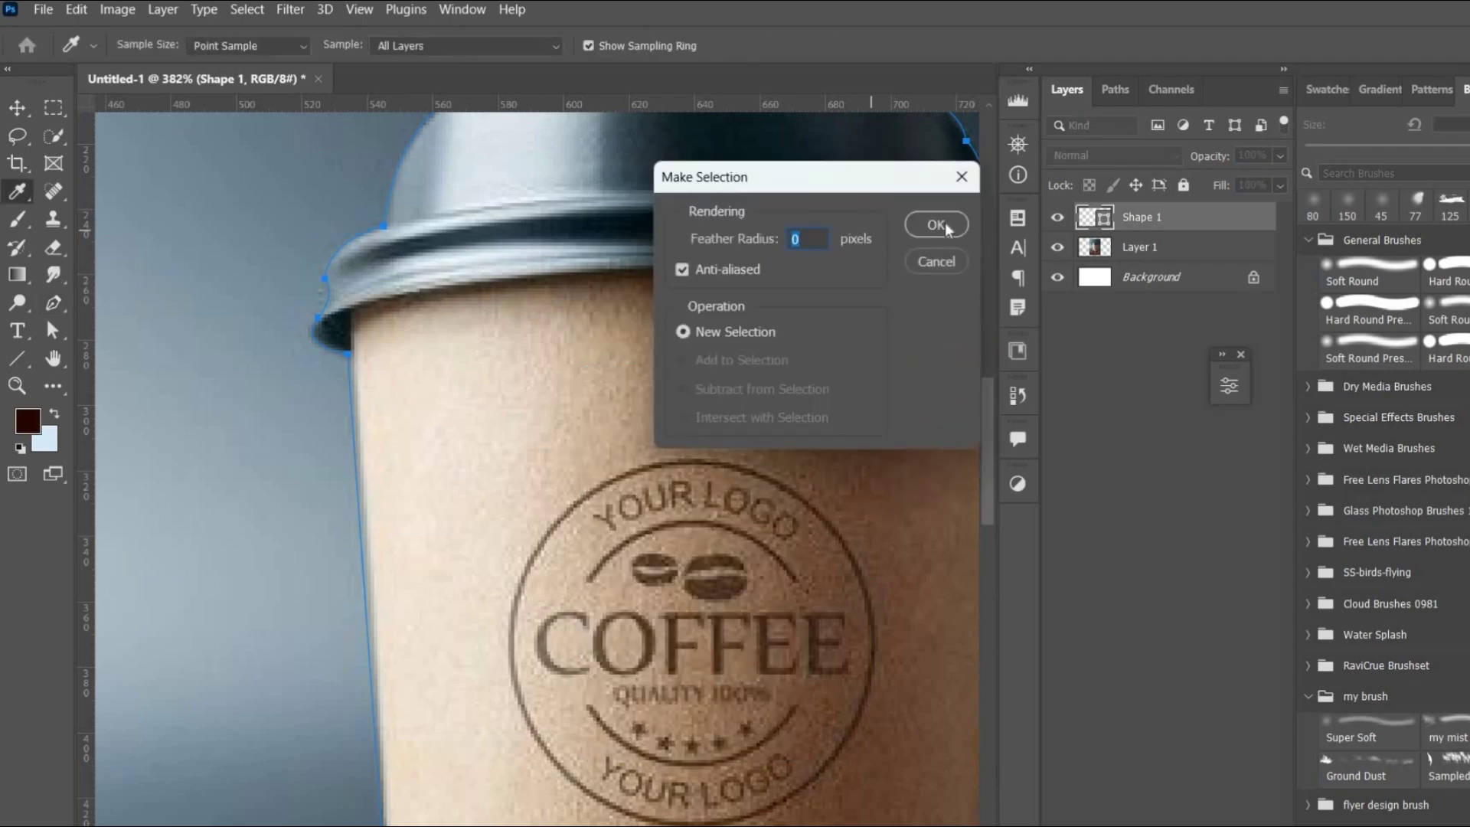
# Step: Turn the coffee cup's outline path into a selection with a 0-pixel feather and copy it to a new layer
pyautogui.click(944, 222)
pyautogui.hotkey('ctrl', 'j')
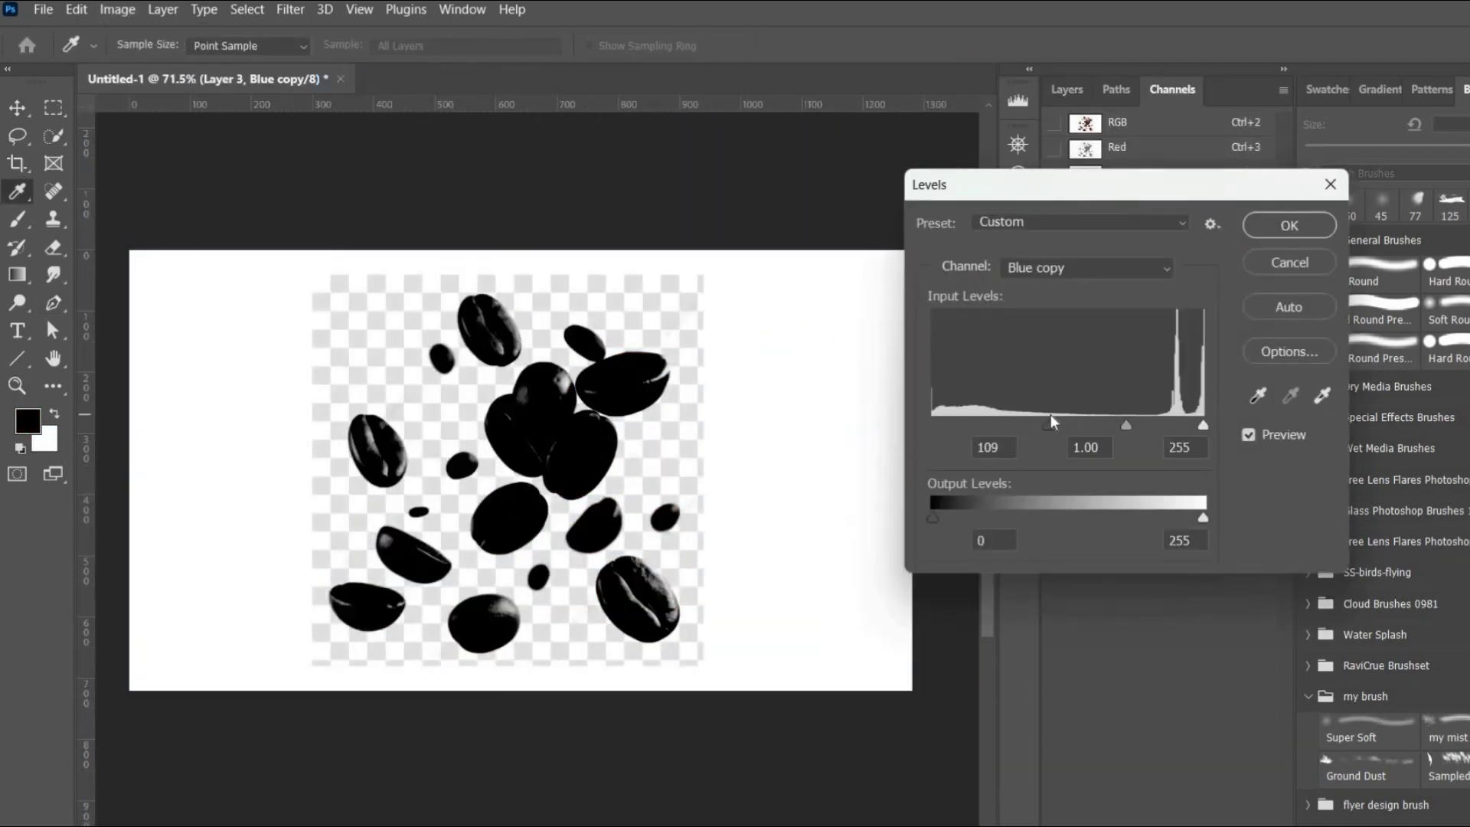
# Step: Raise the black input level of the Blue copy channel until the scattered coffee beans are almost solid black
pyautogui.moveTo(987, 425); pyautogui.dragTo(1094, 426)
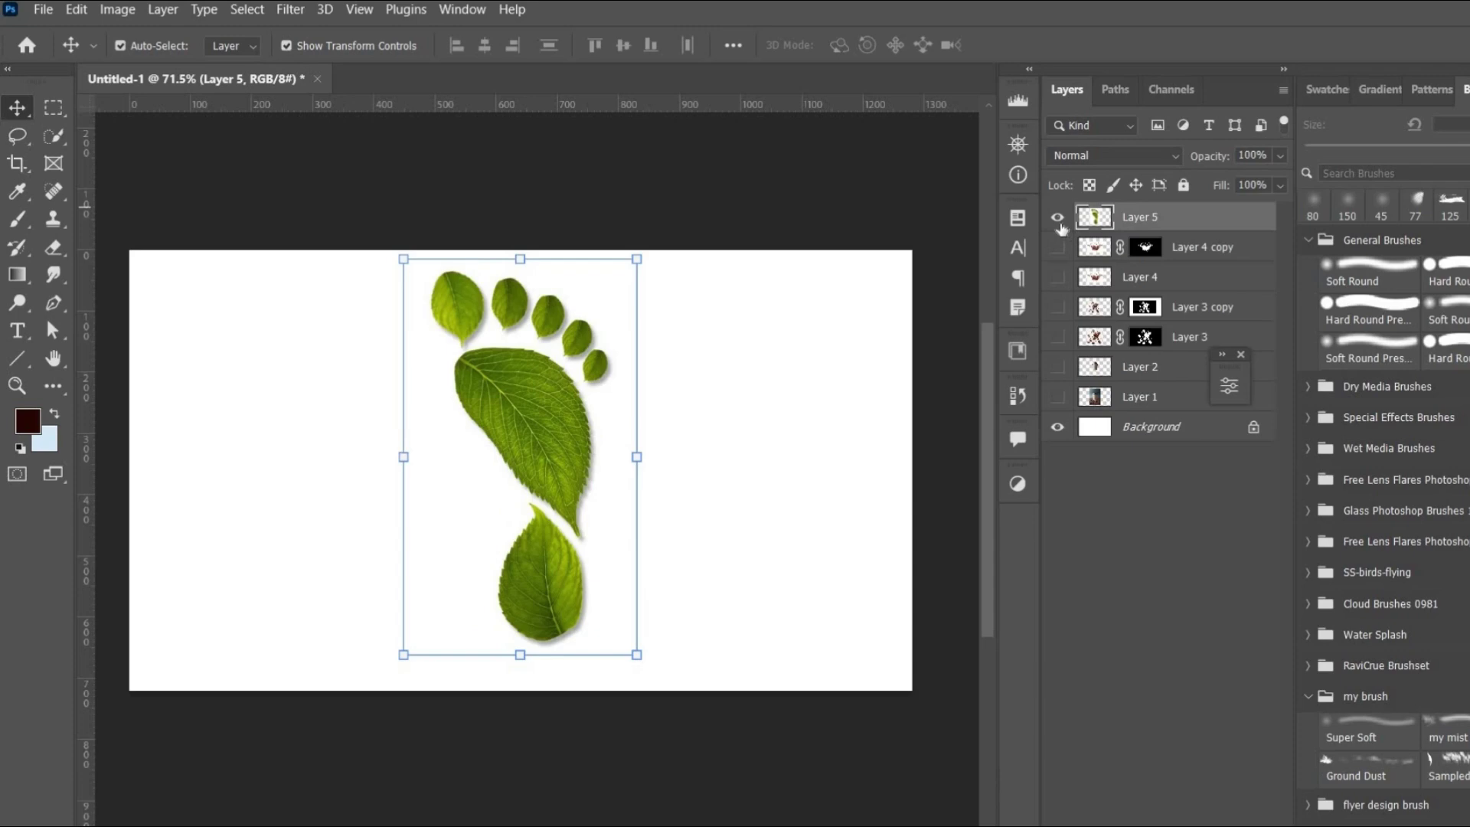
# Step: Duplicate the green leaf layer and isolate the leaves as a selection using strong Levels contrast on the Blue copy 3 channel
pyautogui.hotkey('ctrl', 'j')
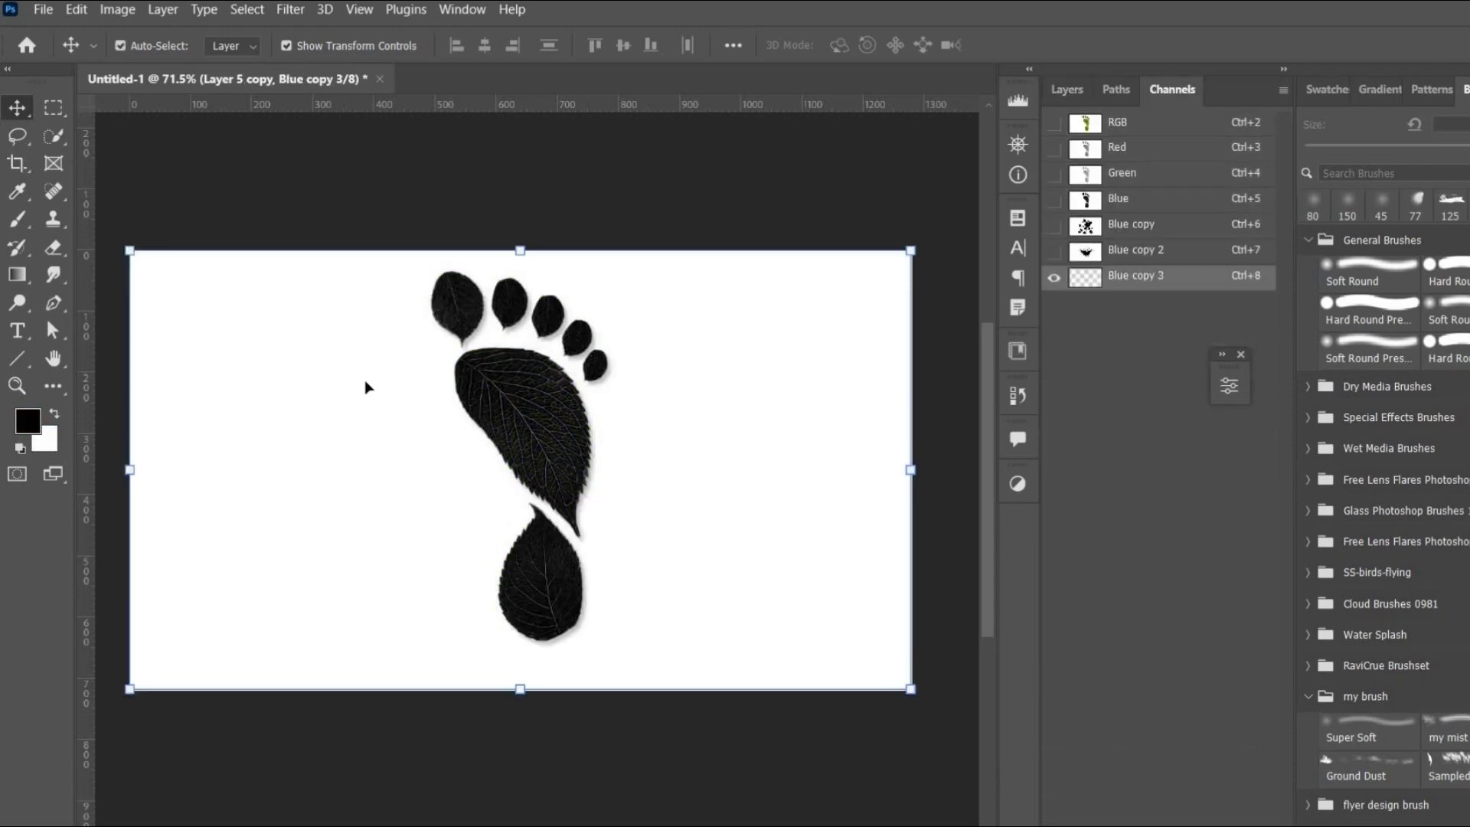
pyautogui.click(117, 9)
pyautogui.moveTo(147, 69)
pyautogui.click(364, 84)
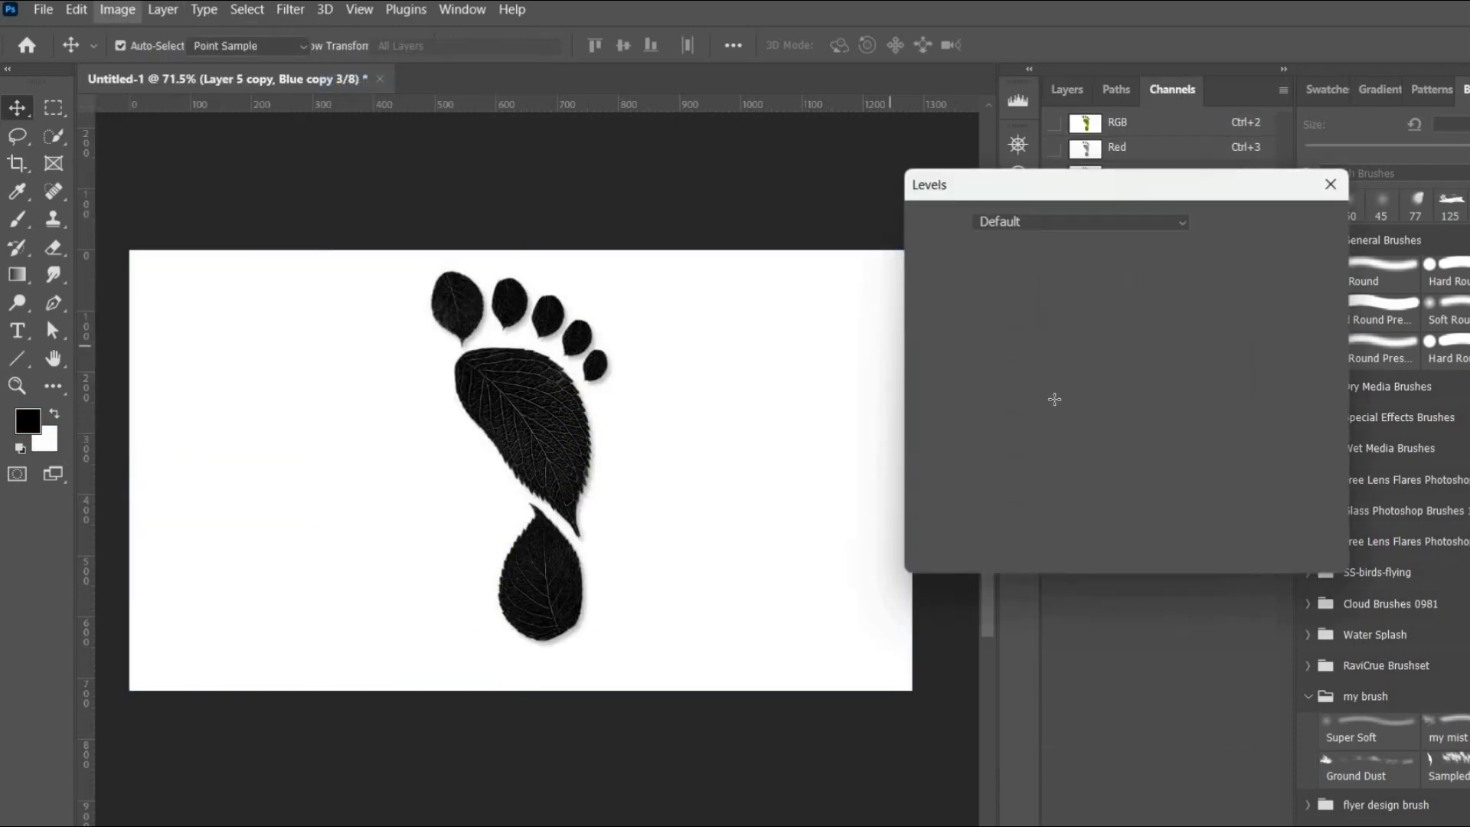
pyautogui.moveTo(932, 426); pyautogui.dragTo(1036, 425)
pyautogui.moveTo(1202, 426); pyautogui.dragTo(1138, 427)
pyautogui.press('Return')
pyautogui.click(1172, 819)
pyautogui.click(1117, 123)
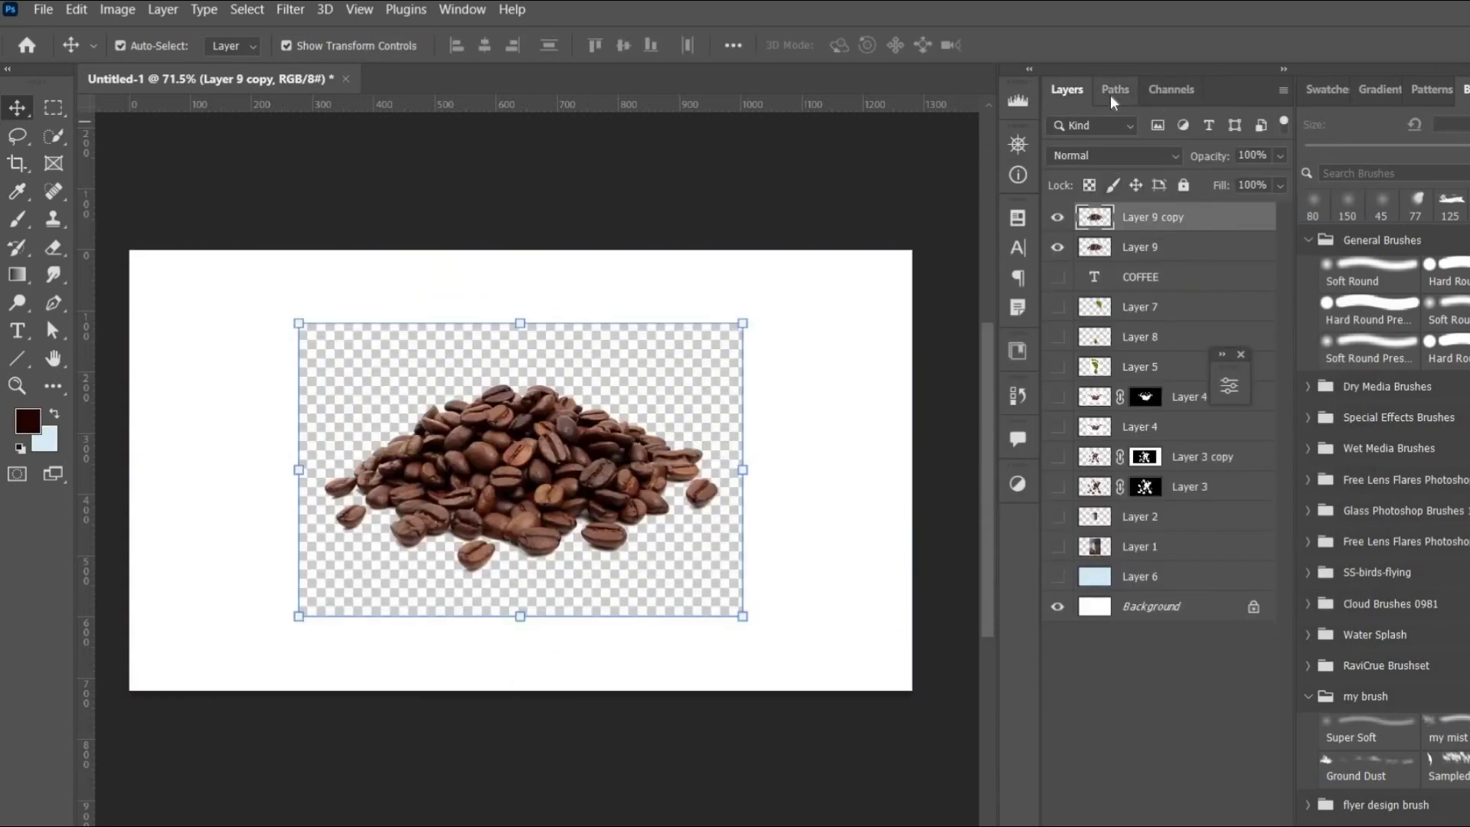
# Step: Duplicate the Blue channel for the coffee bean pile and use Levels to make the beans solid black on white
pyautogui.click(1116, 89)
pyautogui.click(1171, 90)
pyautogui.click(1117, 198)
pyautogui.moveTo(1117, 198); pyautogui.dragTo(1224, 818)
pyautogui.click(118, 11)
pyautogui.moveTo(147, 69)
pyautogui.click(364, 83)
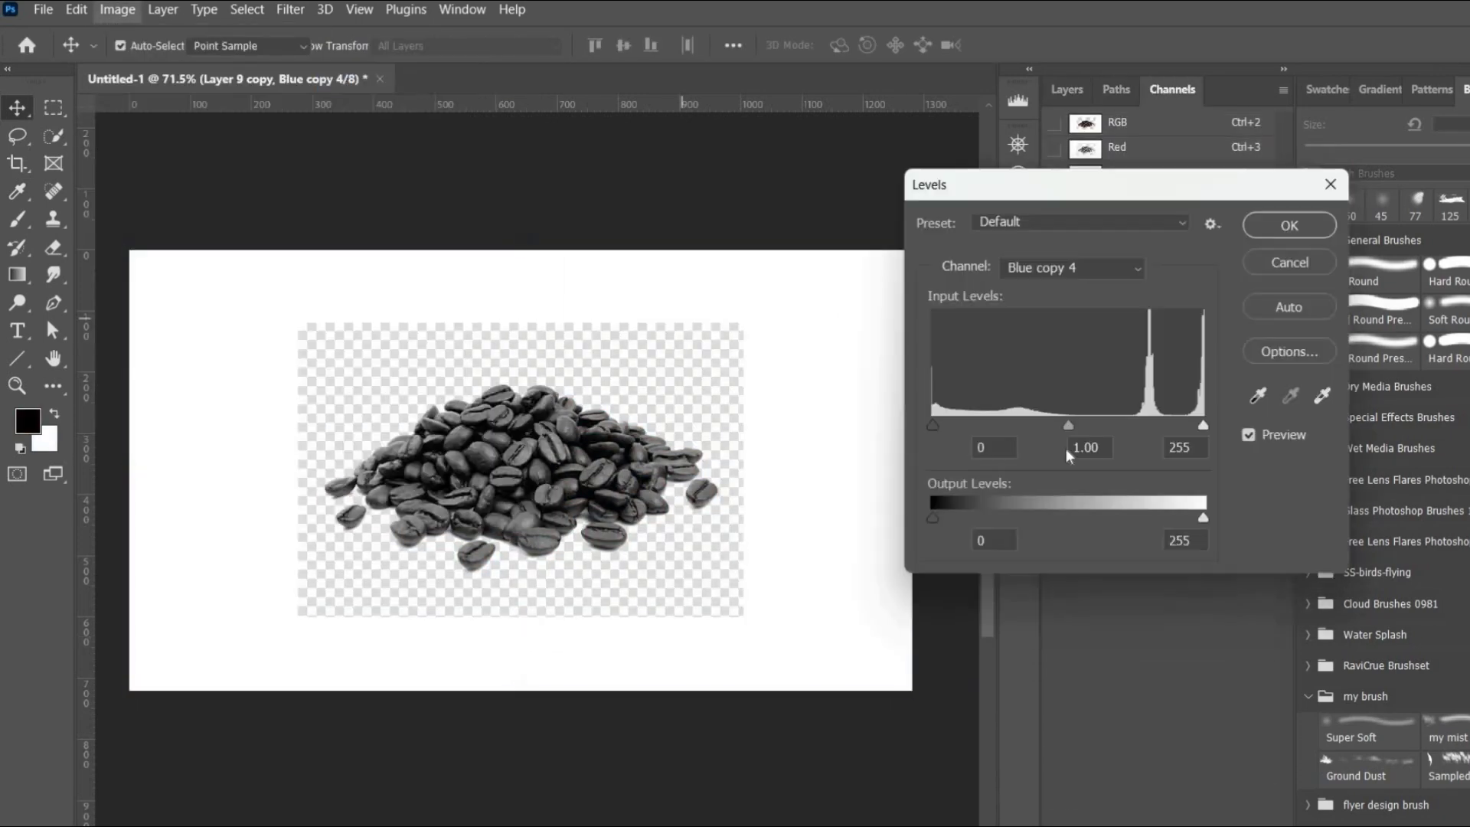
pyautogui.moveTo(933, 425); pyautogui.dragTo(1106, 425)
pyautogui.moveTo(1202, 425); pyautogui.dragTo(1123, 425)
pyautogui.click(1289, 226)
# Step: Load the Blue copy 4 channel as a selection and mask Layer 9 copy with it, inverting the mask
pyautogui.click(1171, 819)
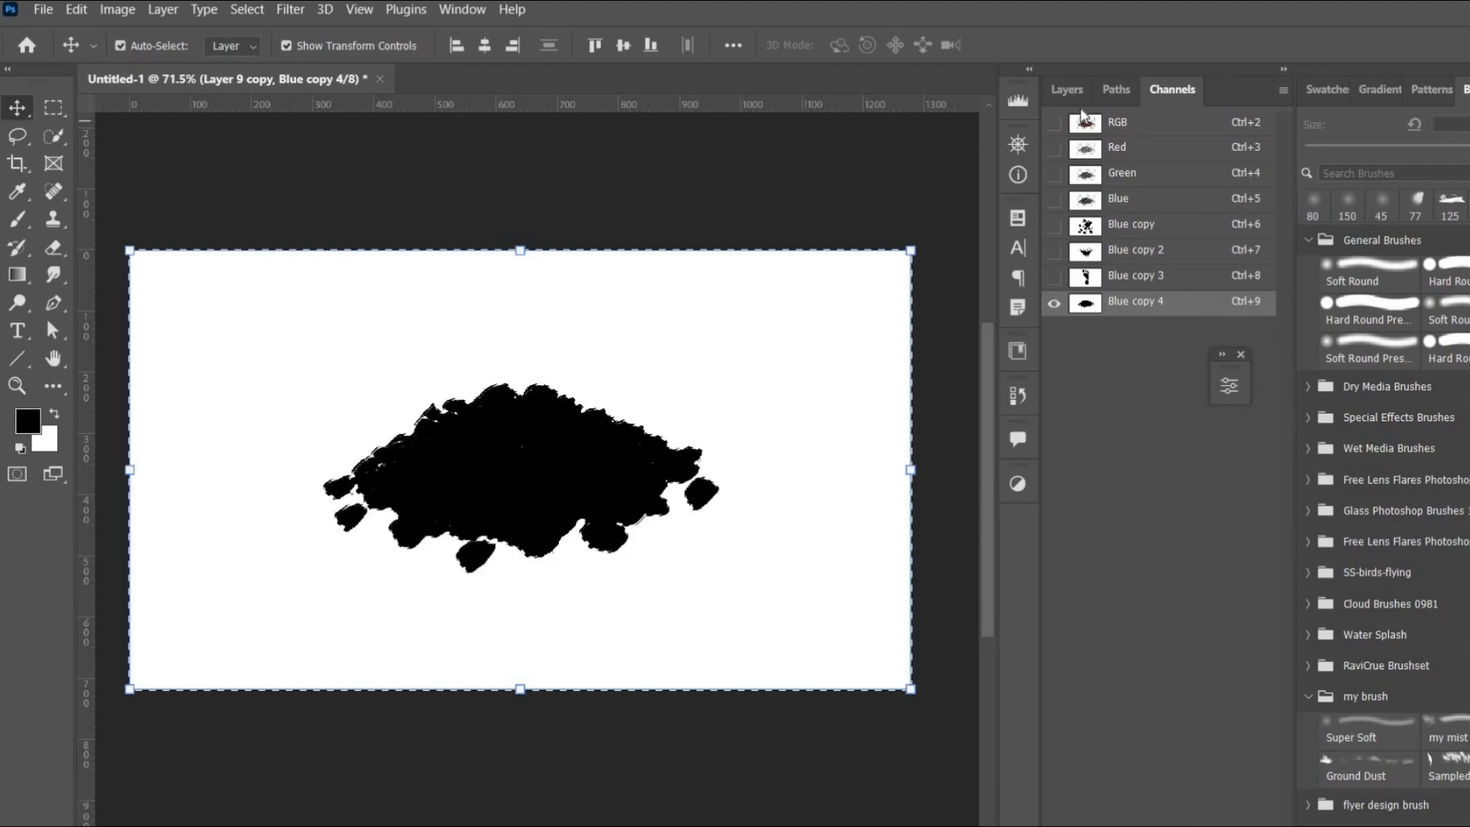
pyautogui.click(1116, 122)
pyautogui.click(1066, 89)
pyautogui.click(1138, 819)
pyautogui.hotkey('ctrl', 'i')
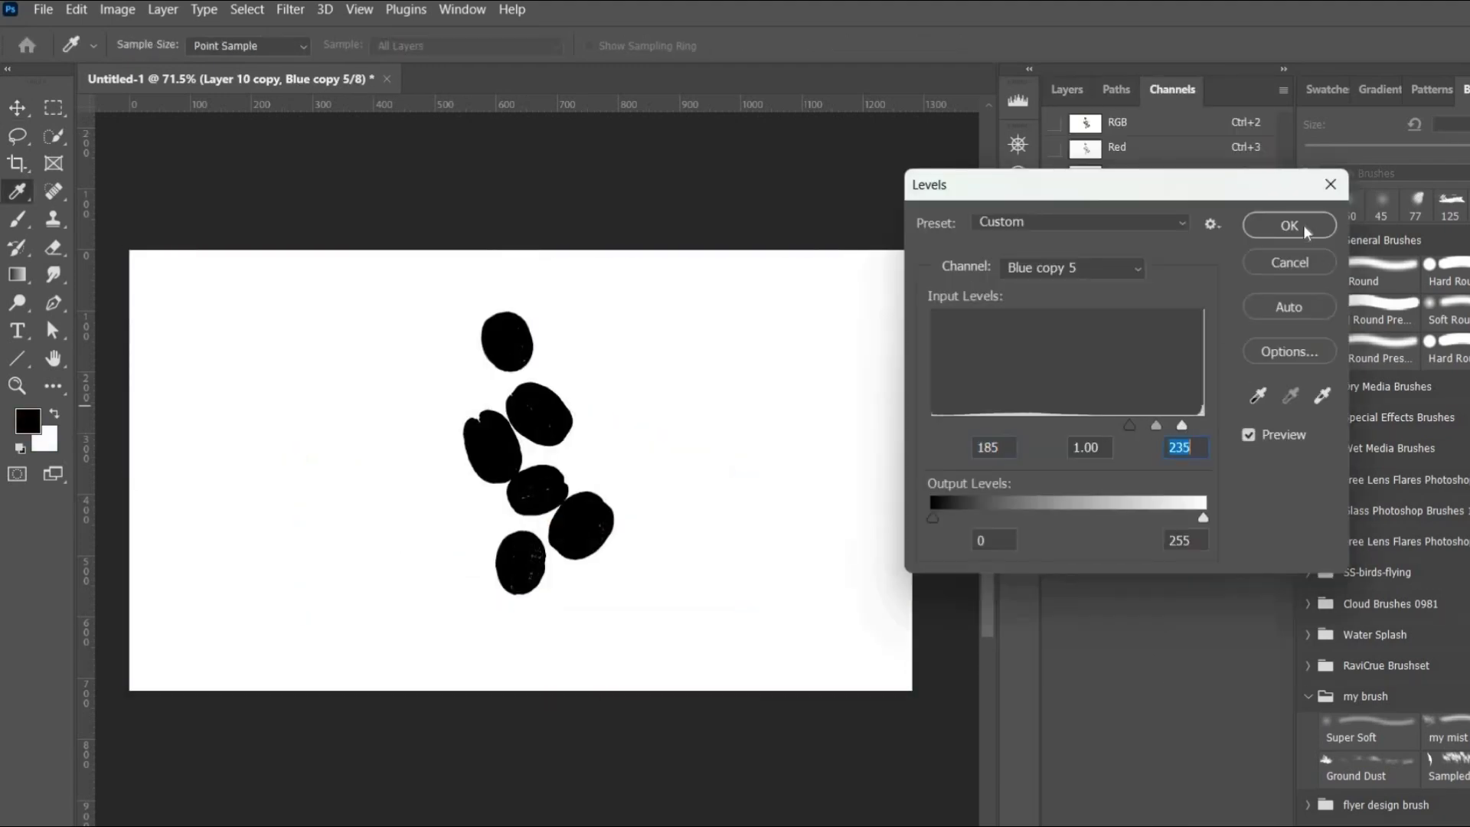
# Step: Apply Levels with input values 185 and 235 to the Blue copy 5 channel and clear the bean selection
pyautogui.click(1289, 226)
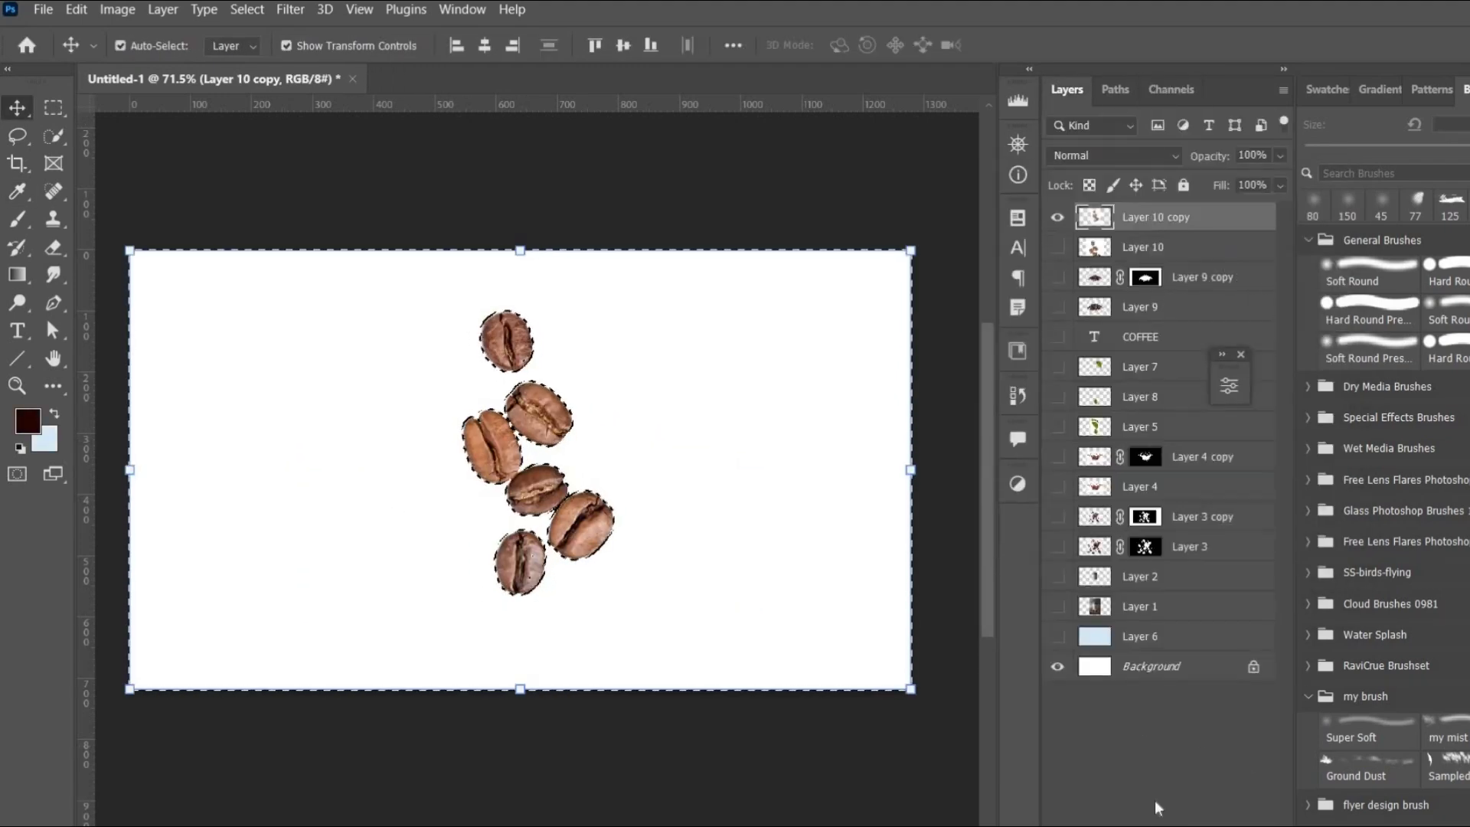
pyautogui.hotkey('ctrl', 'd')
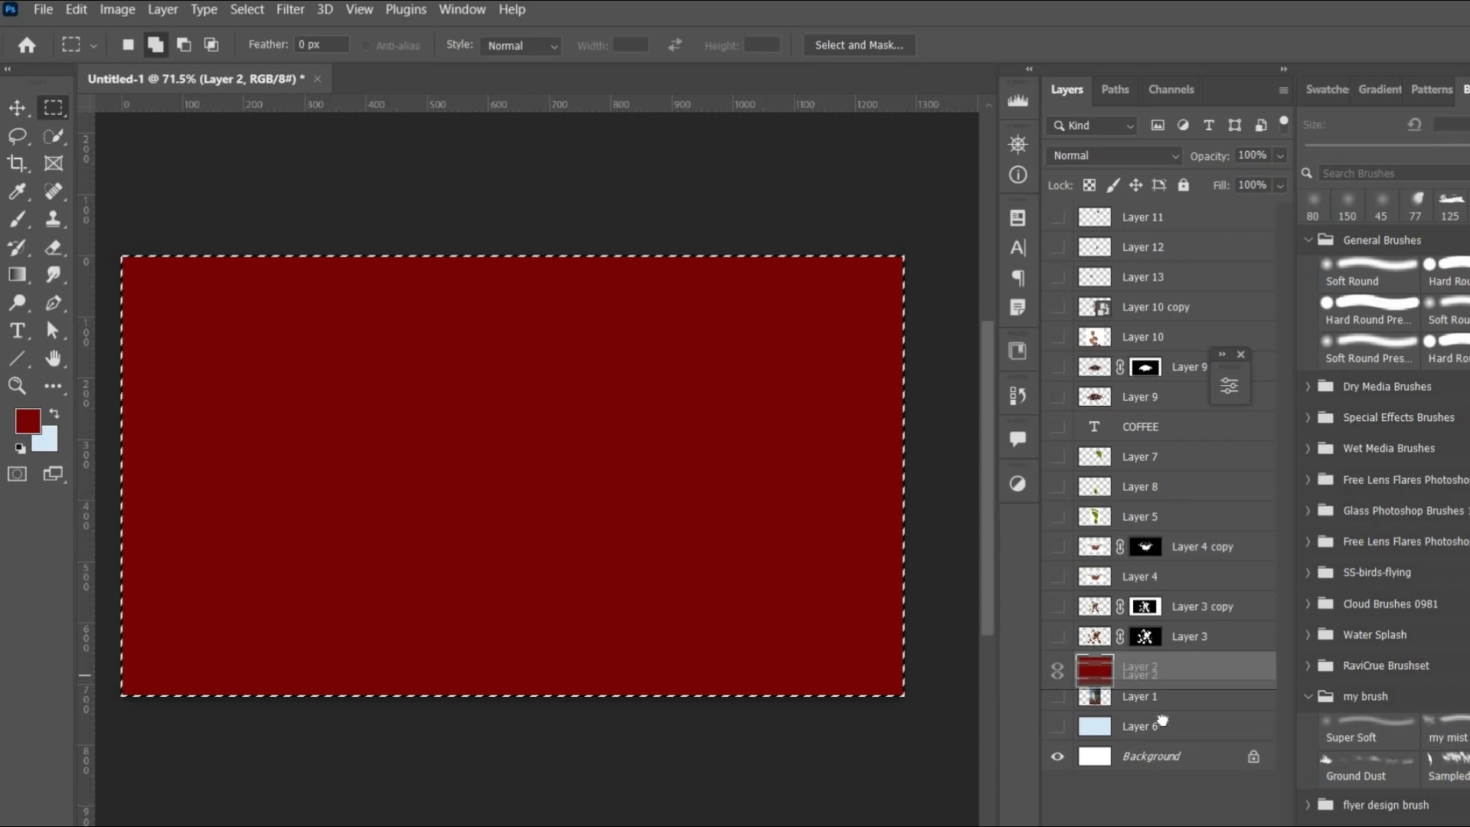
# Step: Place the dark red filled layer directly beneath the coffee cup layer as the background
pyautogui.moveTo(1141, 666); pyautogui.dragTo(1140, 710)
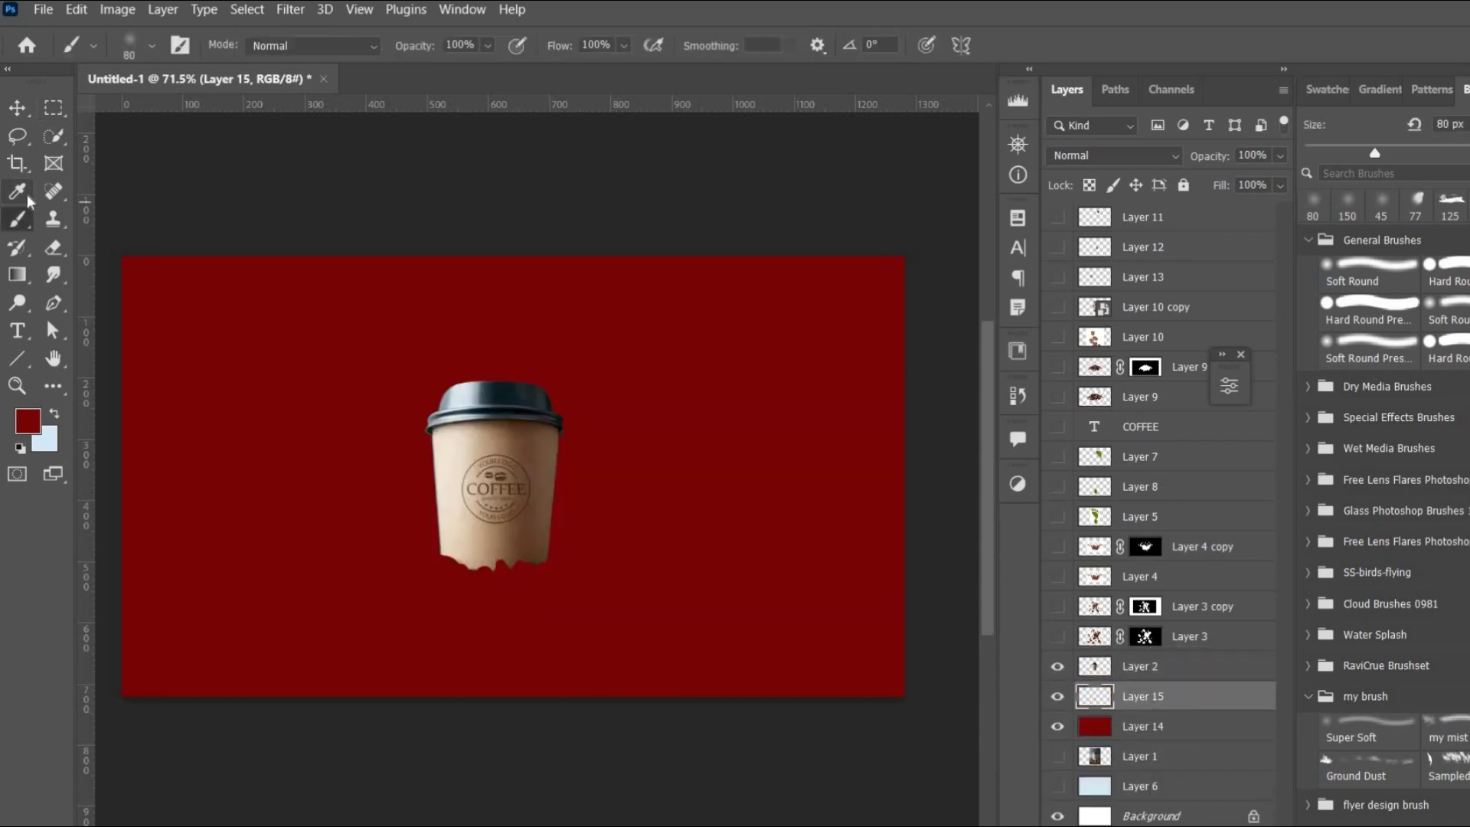
# Step: Set the foreground color to bright yellow with RGB values 255, 235, 11
pyautogui.press('i')
pyautogui.click(536, 452)
pyautogui.click(27, 421)
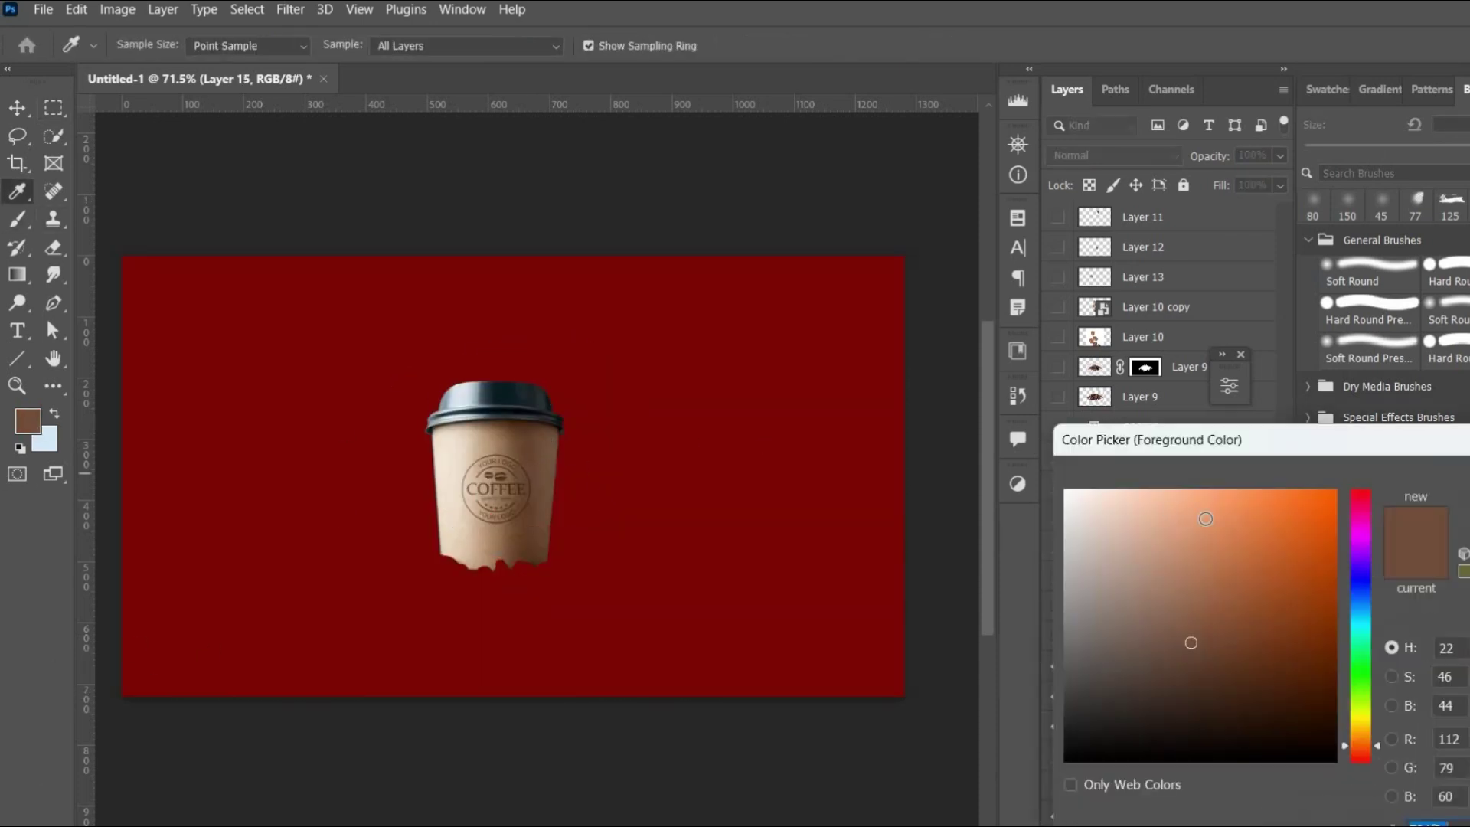
pyautogui.moveTo(1361, 693)
pyautogui.mouseDown()
pyautogui.moveTo(1361, 677)
pyautogui.moveTo(1361, 719)
pyautogui.mouseUp()
pyautogui.moveTo(1320, 497); pyautogui.dragTo(1331, 478)
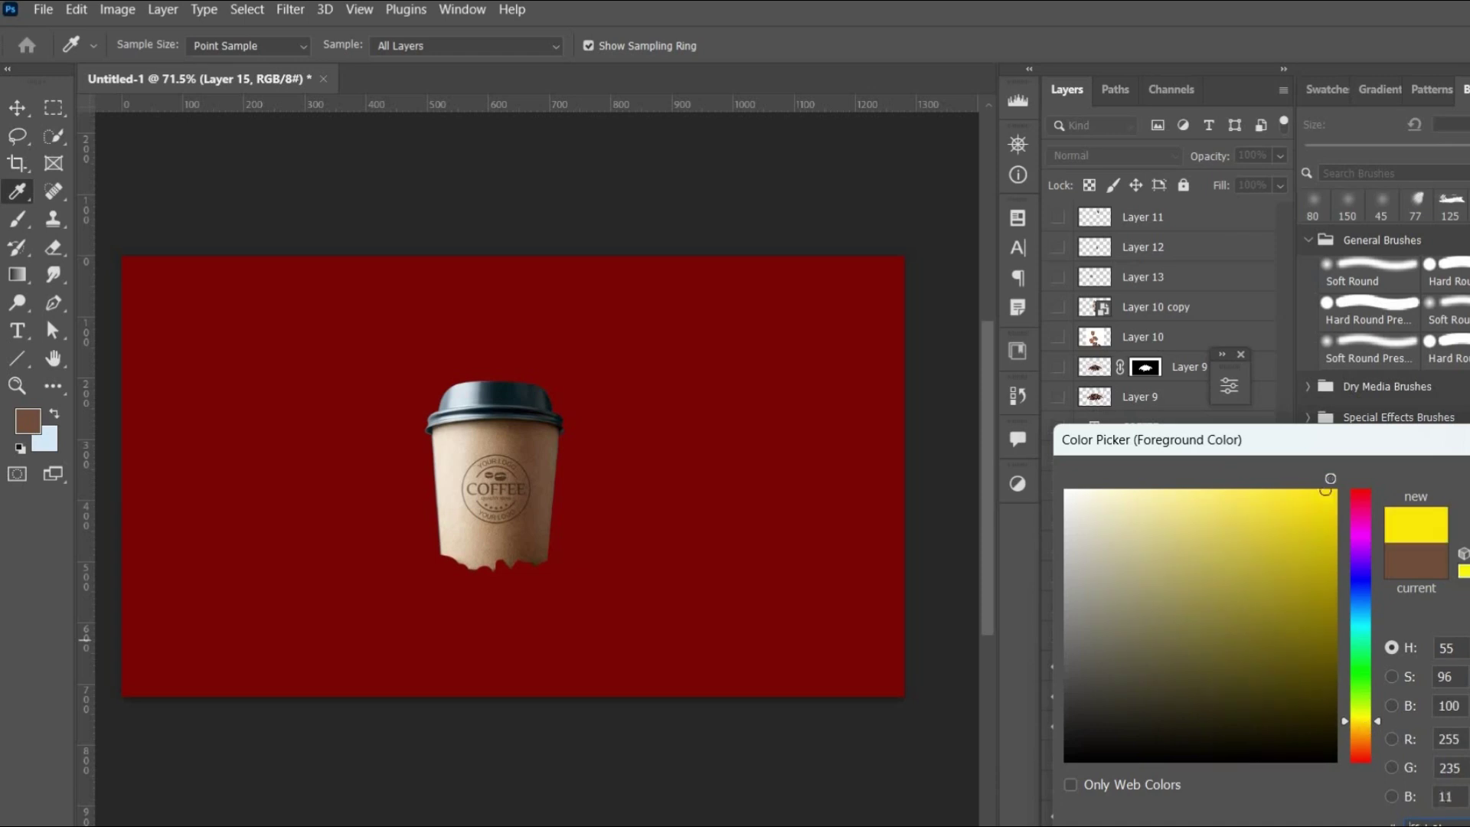
pyautogui.press('Return')
# Step: Paint a large soft yellow glow over the canvas's upper-right area on Layer 15 with a 1400 px brush
pyautogui.press('b')
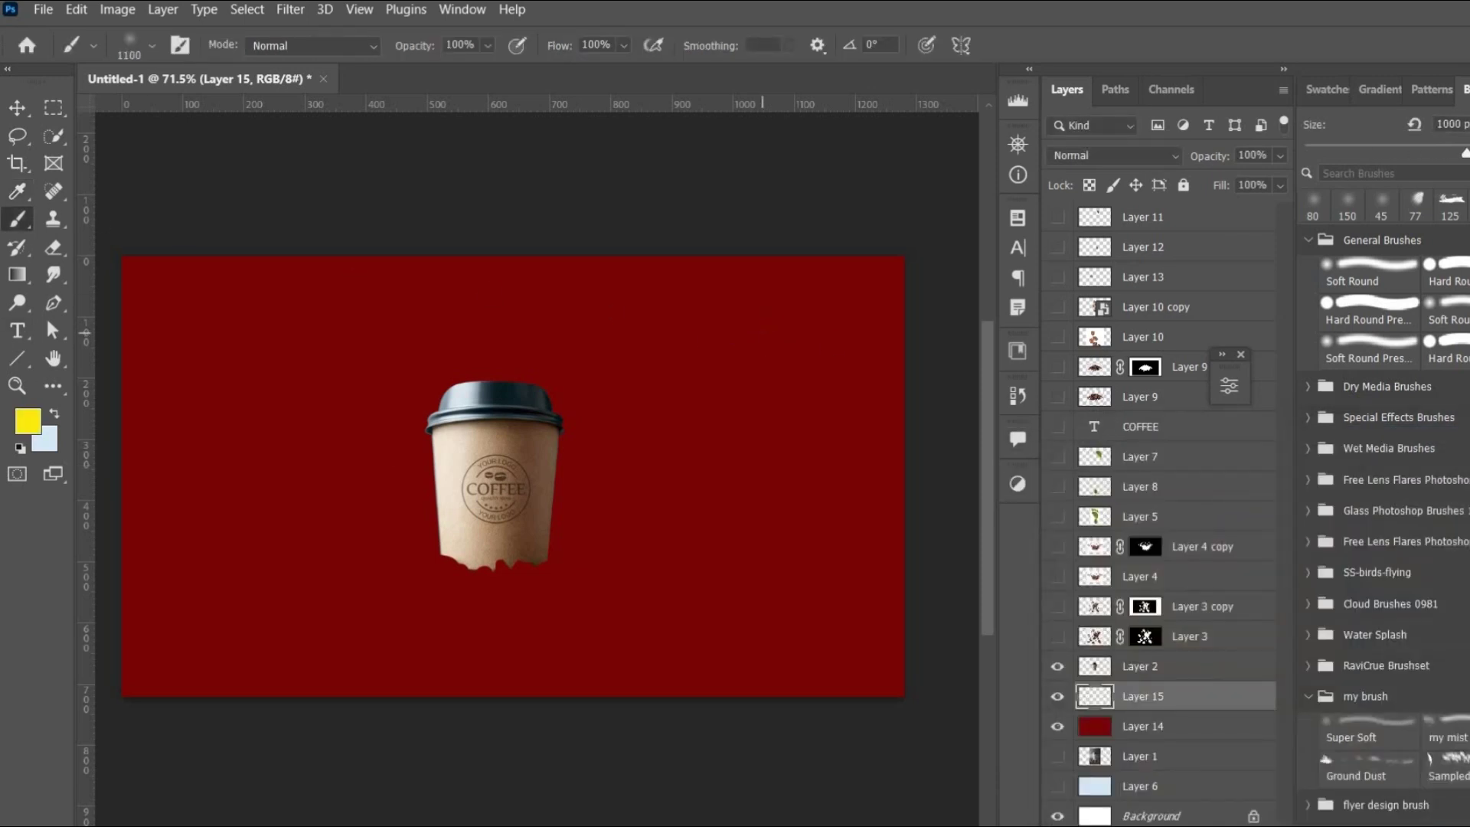
pyautogui.press(']')
pyautogui.press(']')
pyautogui.press(']')
pyautogui.moveTo(762, 332)
pyautogui.mouseDown()
pyautogui.moveTo(601, 383)
pyautogui.moveTo(835, 375)
pyautogui.mouseUp()
pyautogui.moveTo(804, 307); pyautogui.dragTo(793, 253)
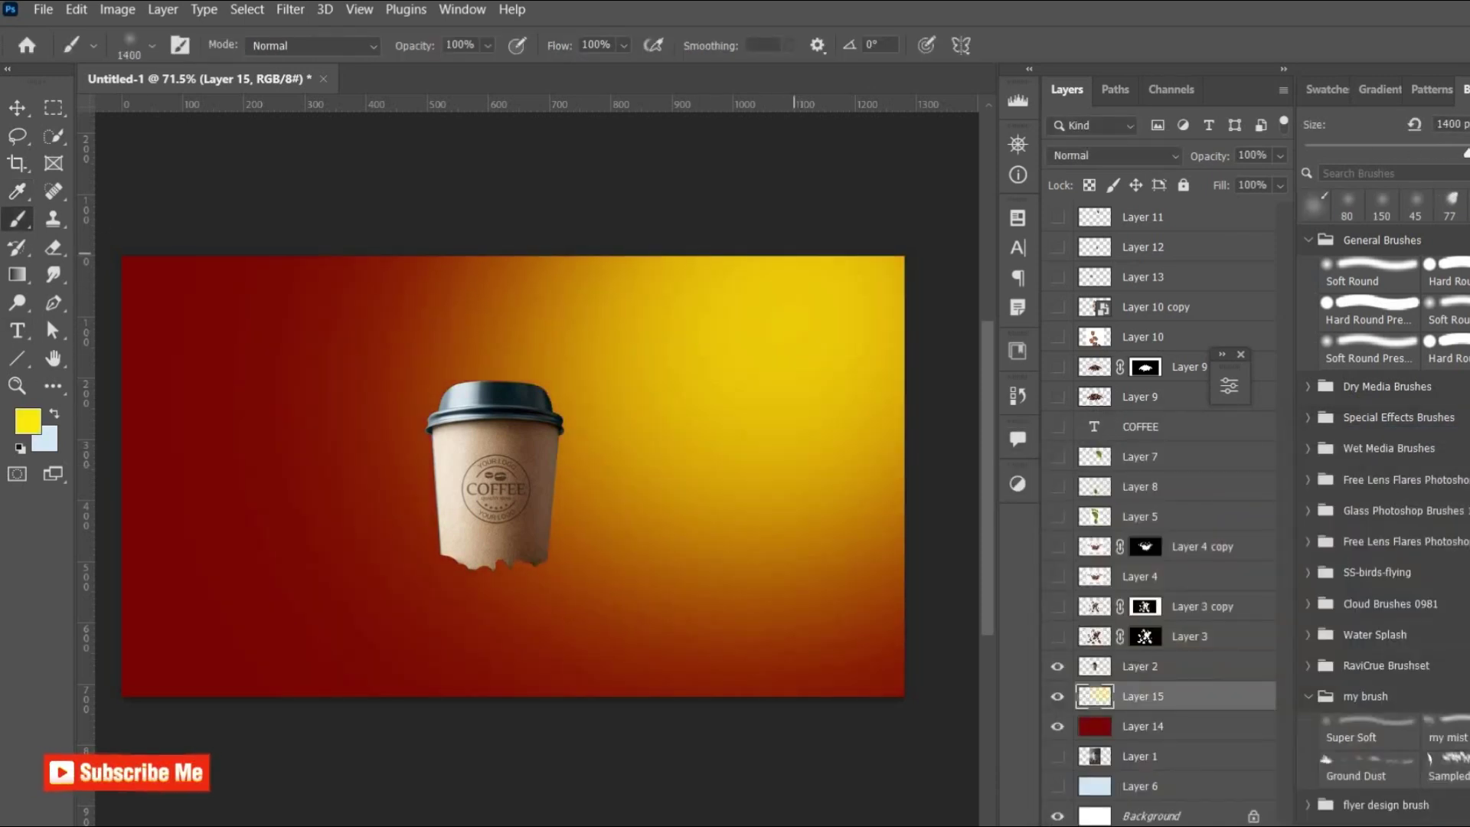
# Step: Nudge the cup slightly left and brighten it with a clipped Curves adjustment at input 129, output 152
pyautogui.click(17, 108)
pyautogui.click(221, 203)
pyautogui.moveTo(492, 457); pyautogui.dragTo(486, 457)
pyautogui.click(1163, 825)
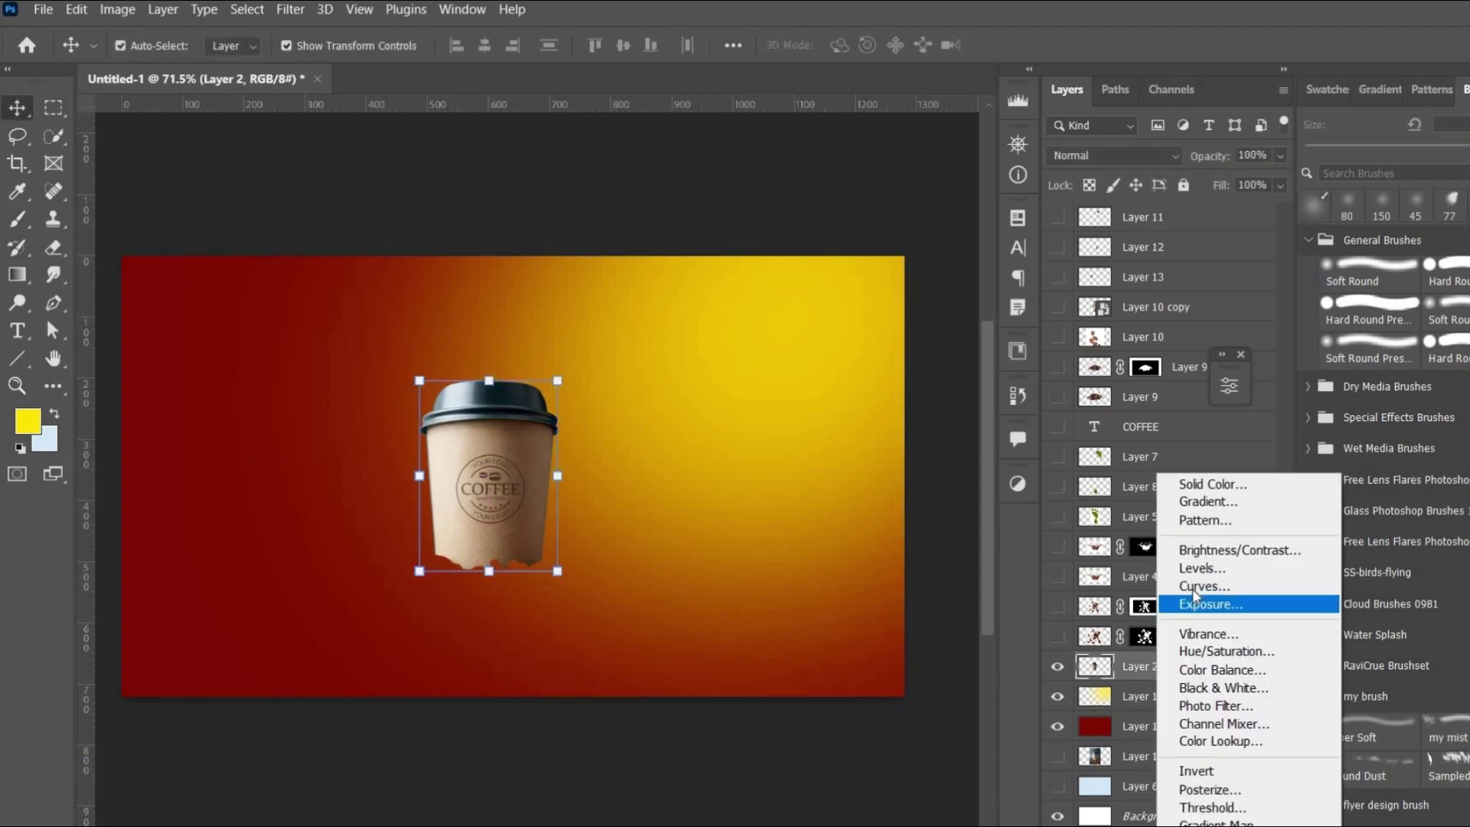
pyautogui.click(1201, 586)
pyautogui.moveTo(1065, 607)
pyautogui.mouseDown()
pyautogui.moveTo(1075, 620)
pyautogui.moveTo(1039, 574)
pyautogui.moveTo(1057, 585)
pyautogui.mouseUp()
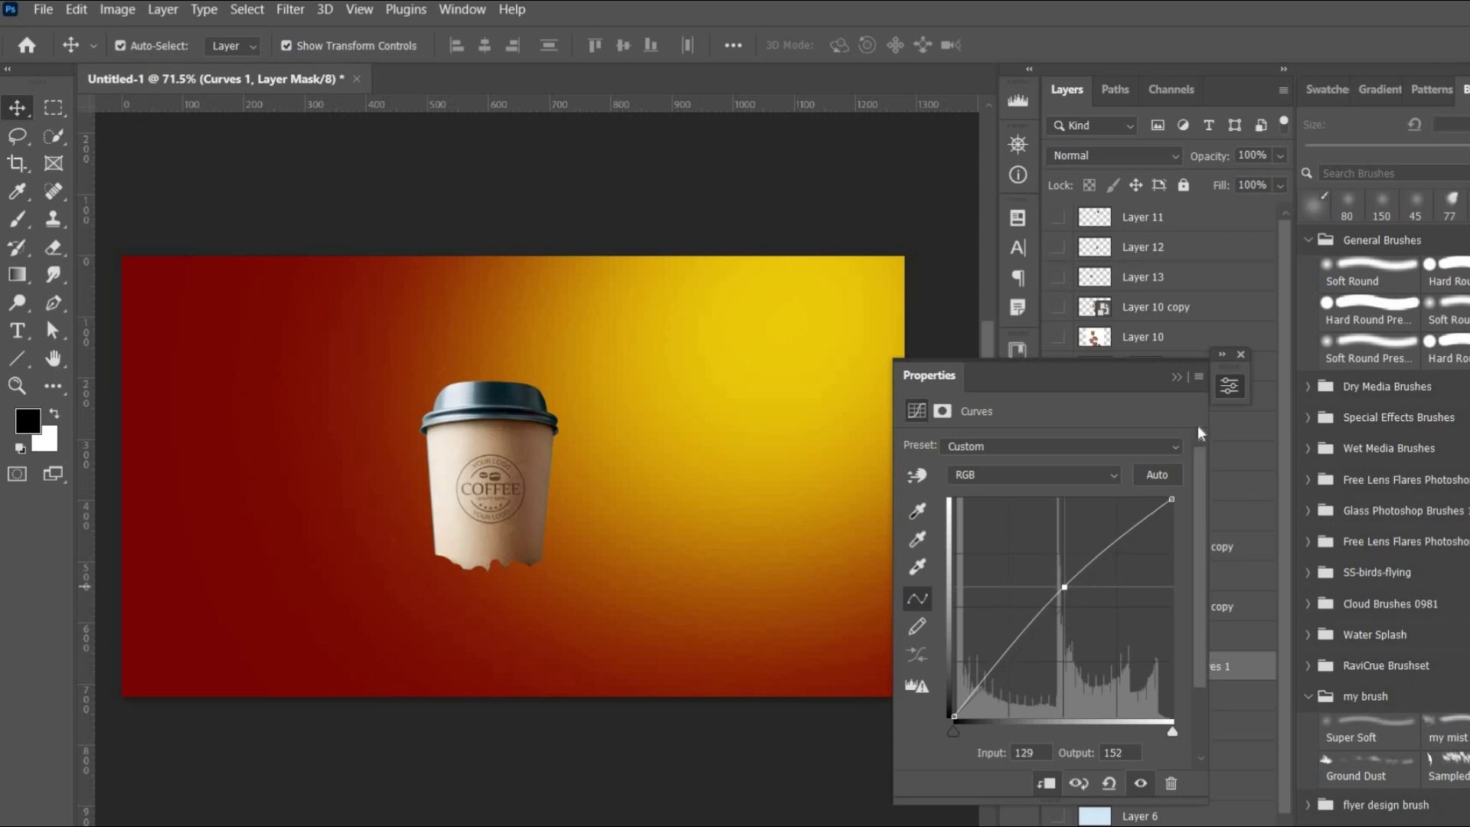
pyautogui.click(1176, 377)
# Step: Add a clipped Brightness/Contrast adjustment just above the cup layer, lower its brightness and invert its mask
pyautogui.click(1147, 698)
pyautogui.click(1163, 825)
pyautogui.click(1234, 555)
pyautogui.moveTo(1041, 508); pyautogui.dragTo(954, 506)
pyautogui.click(1176, 377)
pyautogui.hotkey('ctrl', 'i')
# Step: Paint the Brightness/Contrast mask white over the cup's body and black with a 300 px brush along its right side
pyautogui.press('b')
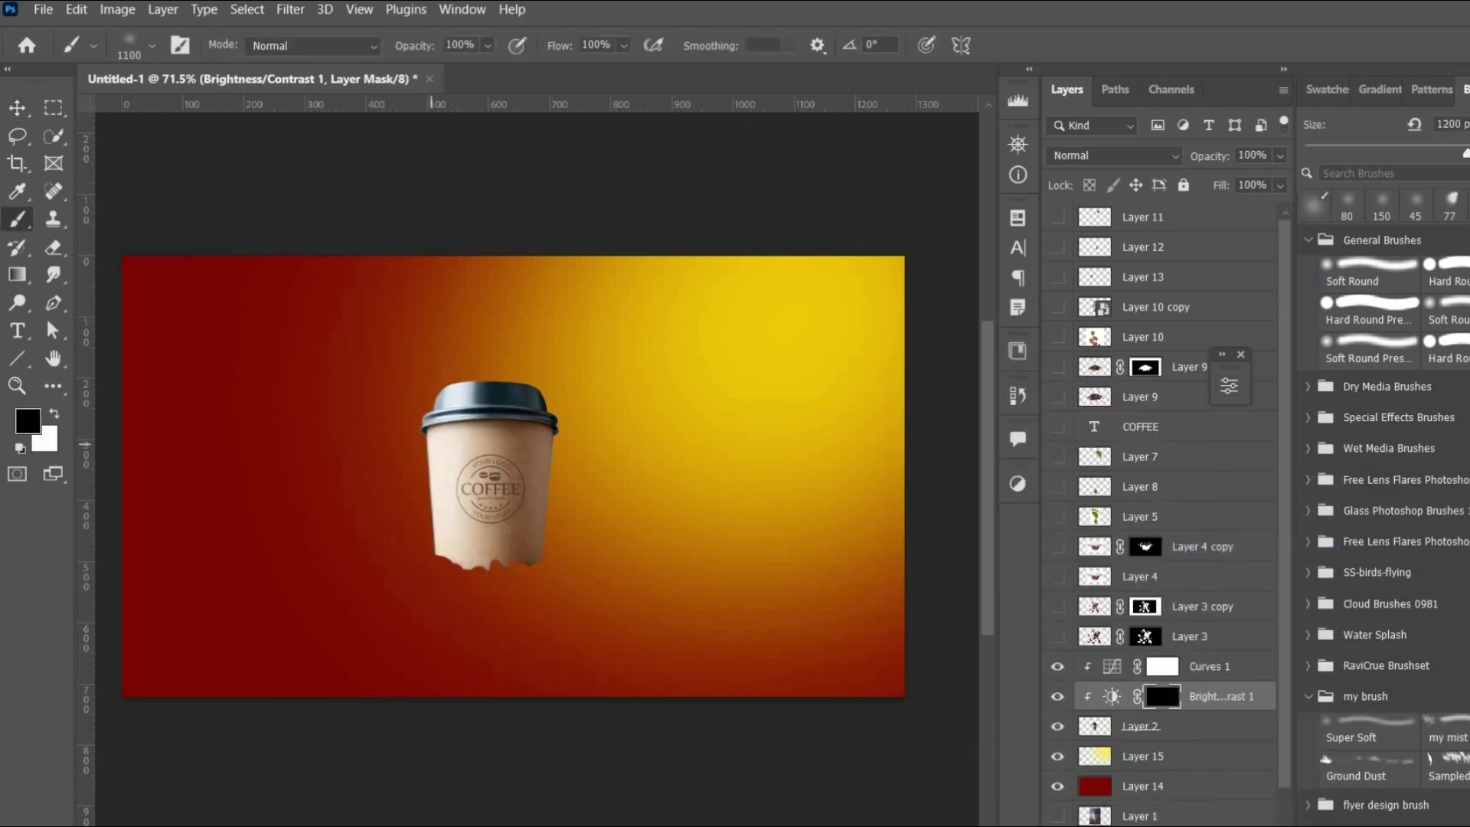
pyautogui.press('x')
pyautogui.moveTo(452, 448)
pyautogui.mouseDown()
pyautogui.moveTo(453, 502)
pyautogui.moveTo(476, 483)
pyautogui.mouseUp()
pyautogui.press('x')
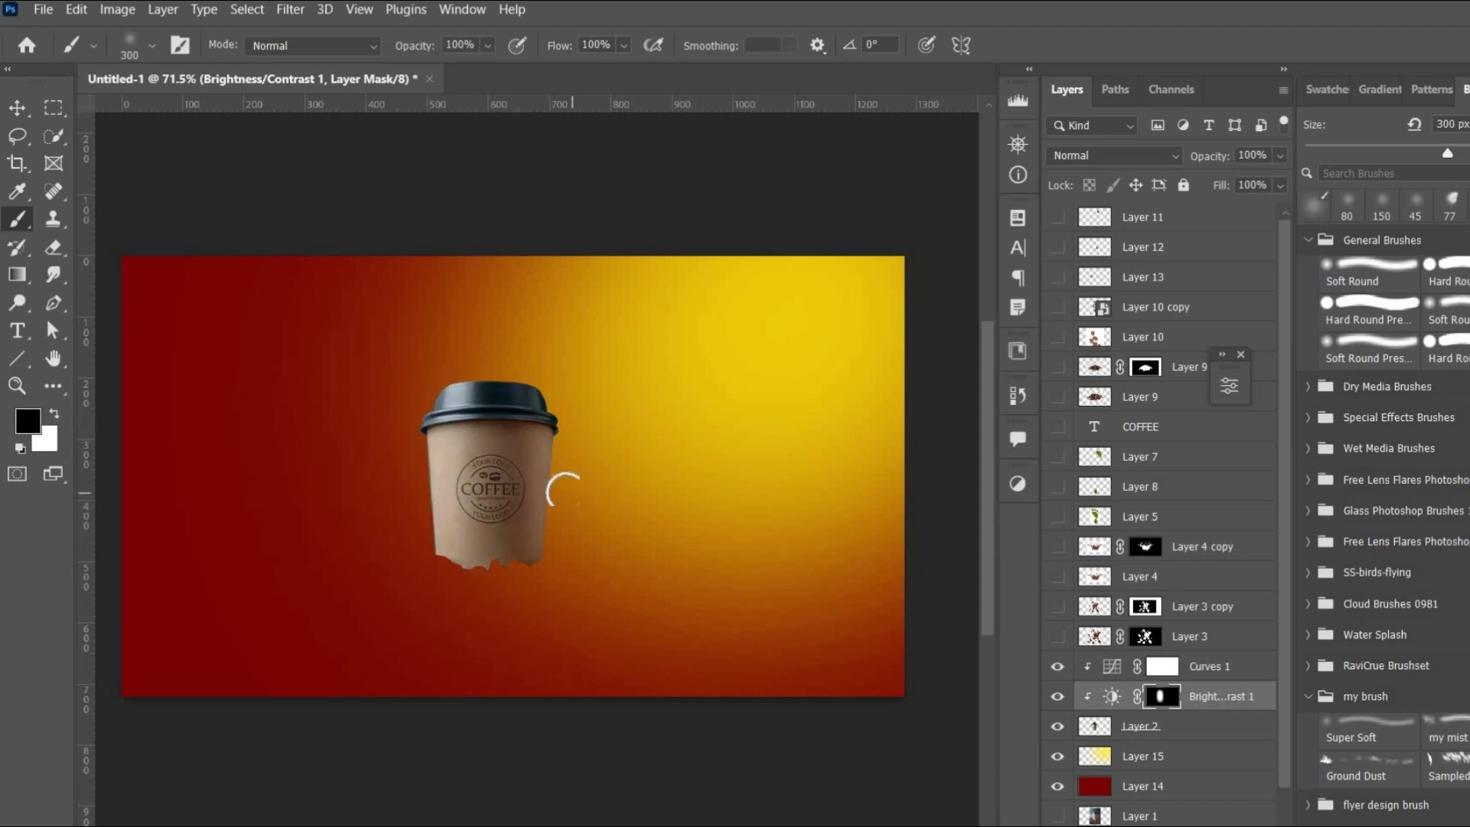
pyautogui.moveTo(565, 494); pyautogui.dragTo(541, 417)
# Step: Add a clipped Exposure adjustment with raised exposure to the cup and reveal it only along the right edge through an inverted mask
pyautogui.click(1141, 726)
pyautogui.click(1163, 825)
pyautogui.click(1087, 607)
pyautogui.moveTo(1042, 499); pyautogui.dragTo(1106, 499)
pyautogui.click(1175, 377)
pyautogui.hotkey('ctrl', 'i')
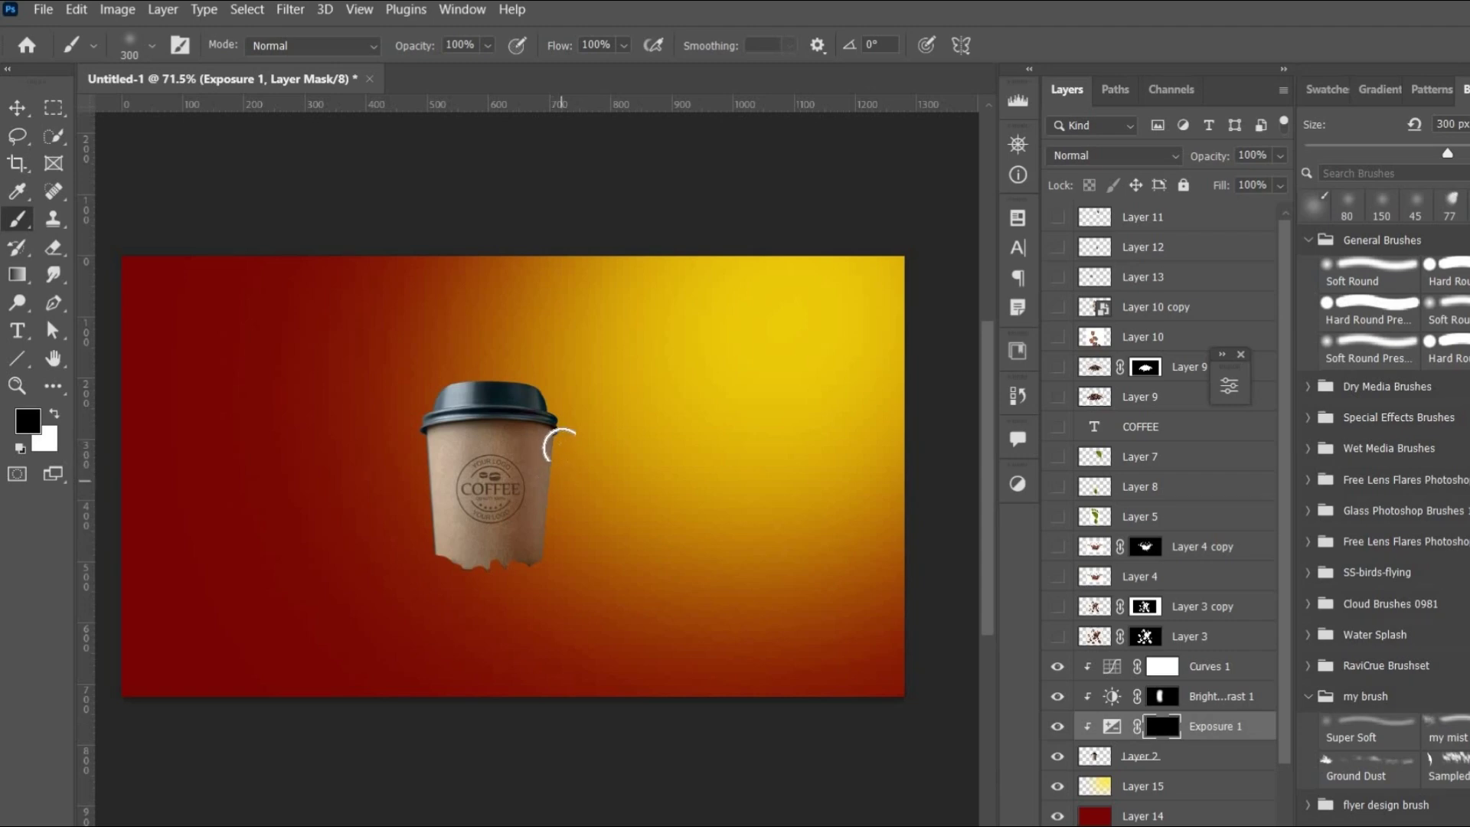
pyautogui.press('x')
pyautogui.moveTo(559, 444)
pyautogui.mouseDown()
pyautogui.moveTo(562, 414)
pyautogui.moveTo(564, 600)
pyautogui.mouseUp()
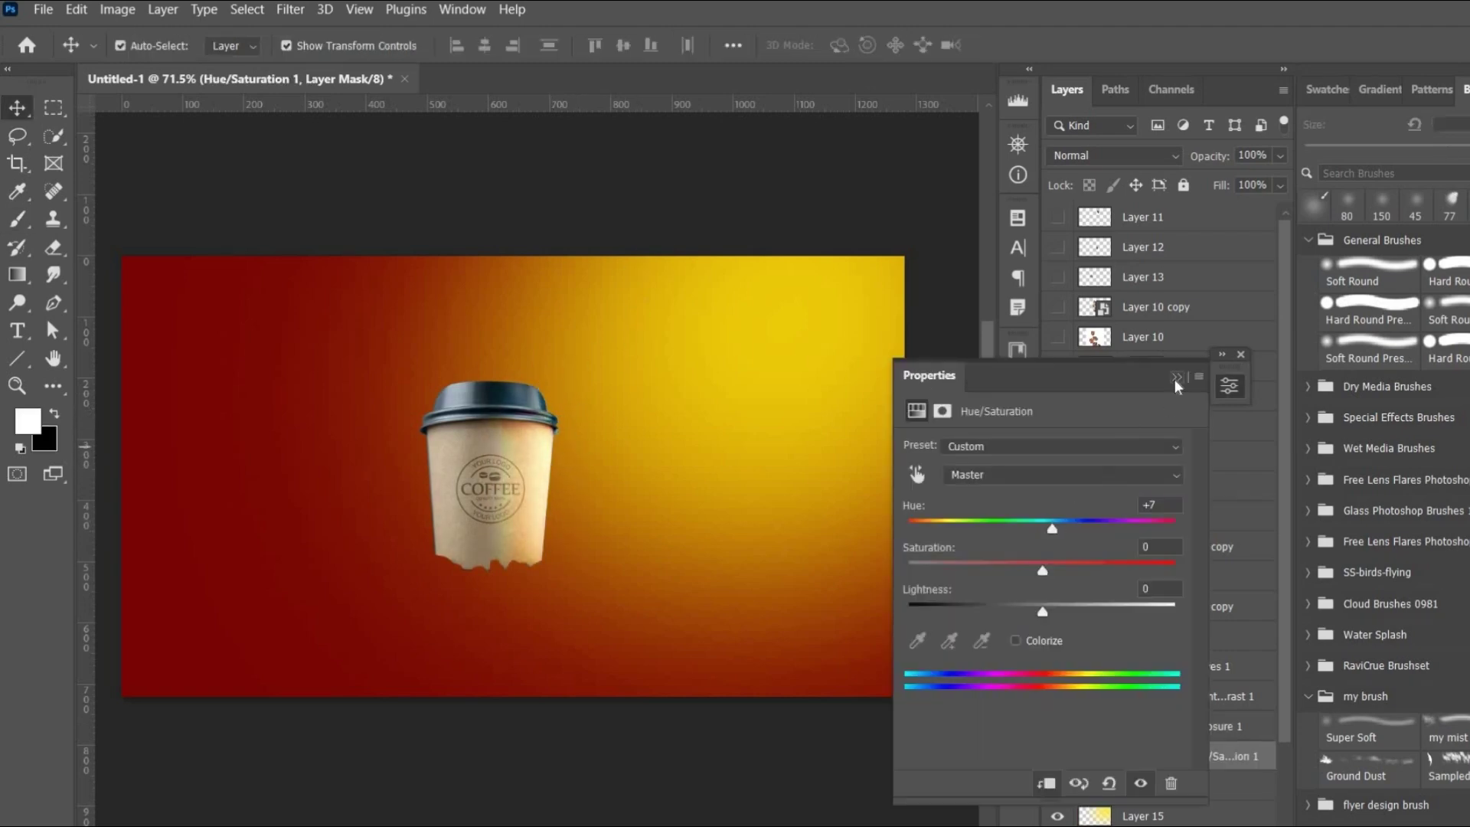
# Step: Add a clipped Color Balance adjustment above the cup's Hue/Saturation adjustment and shift the tones toward red
pyautogui.click(1176, 376)
pyautogui.click(1163, 825)
pyautogui.click(1194, 630)
pyautogui.moveTo(1014, 494); pyautogui.dragTo(1068, 496)
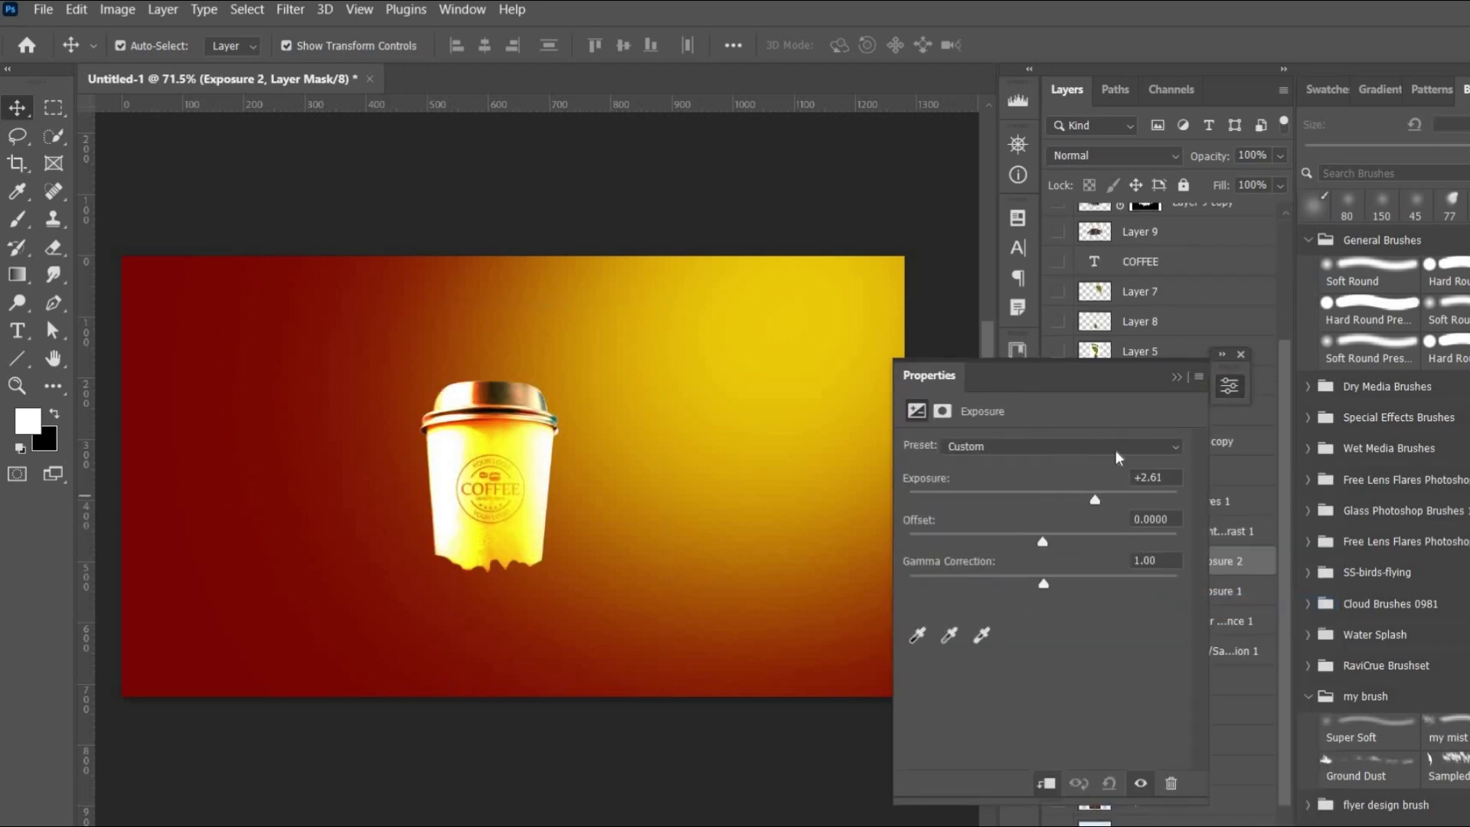
# Step: Hide the Exposure 2 effect by inverting its mask and paint it back in along the cup's right edge
pyautogui.click(1176, 376)
pyautogui.hotkey('ctrl', 'i')
pyautogui.scroll(3, 577, 460)
pyautogui.press('b')
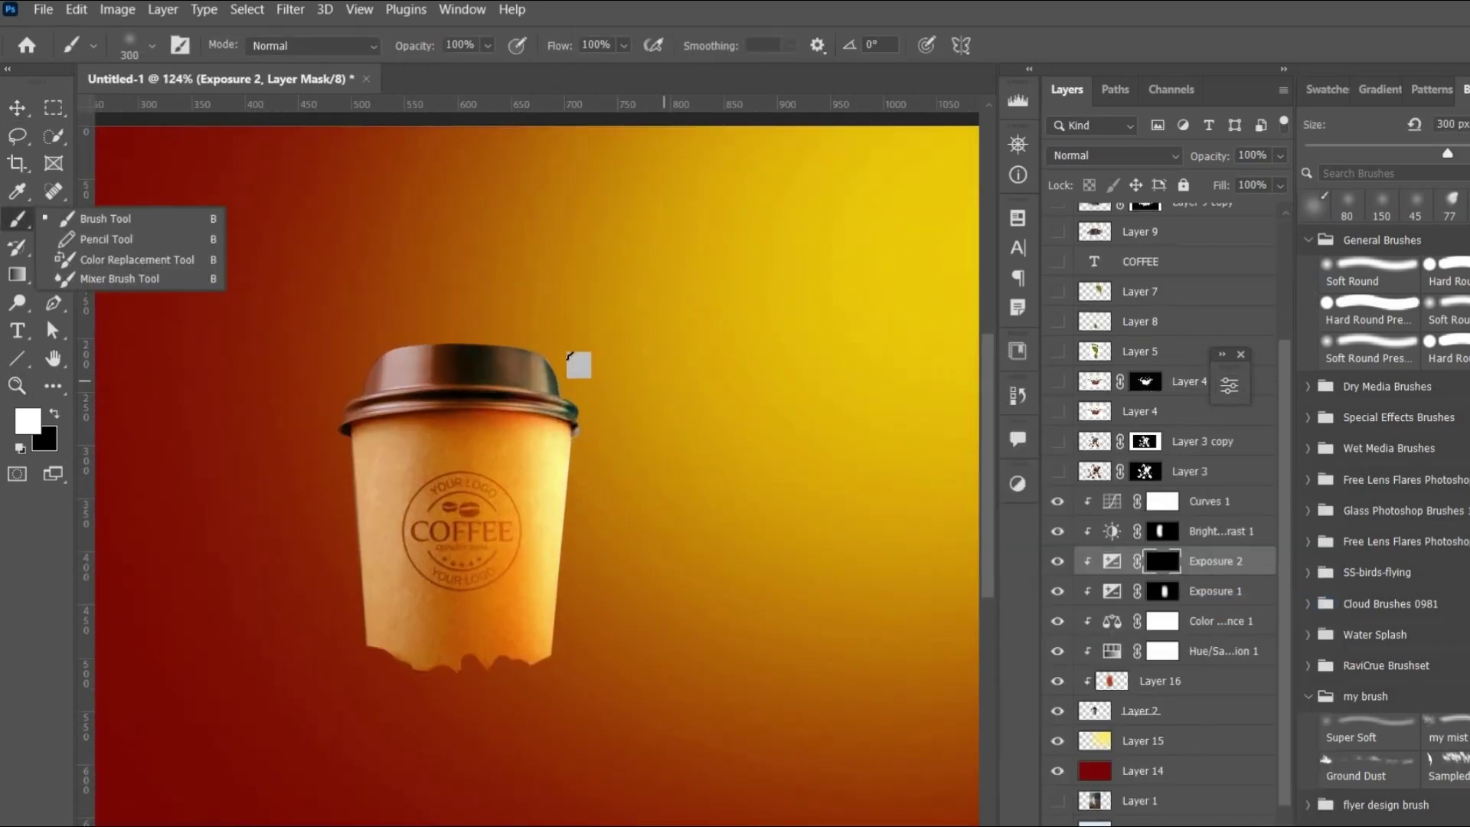
pyautogui.moveTo(575, 604); pyautogui.dragTo(574, 486)
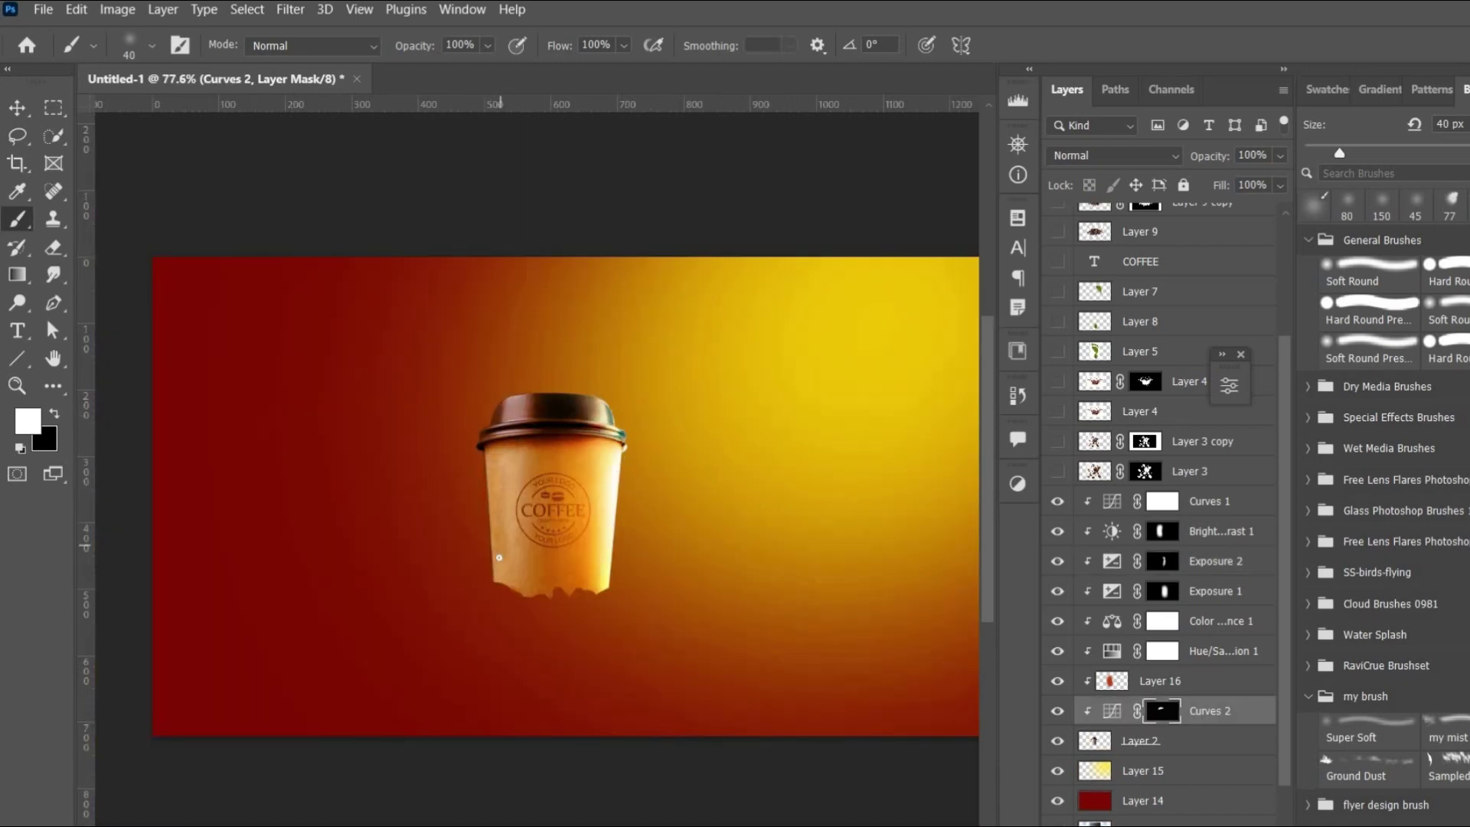
# Step: Compare the cup with and without the Brightness/Contrast adjustment
pyautogui.doubleClick(1156, 608)
pyautogui.click(1056, 533)
pyautogui.click(1056, 533)
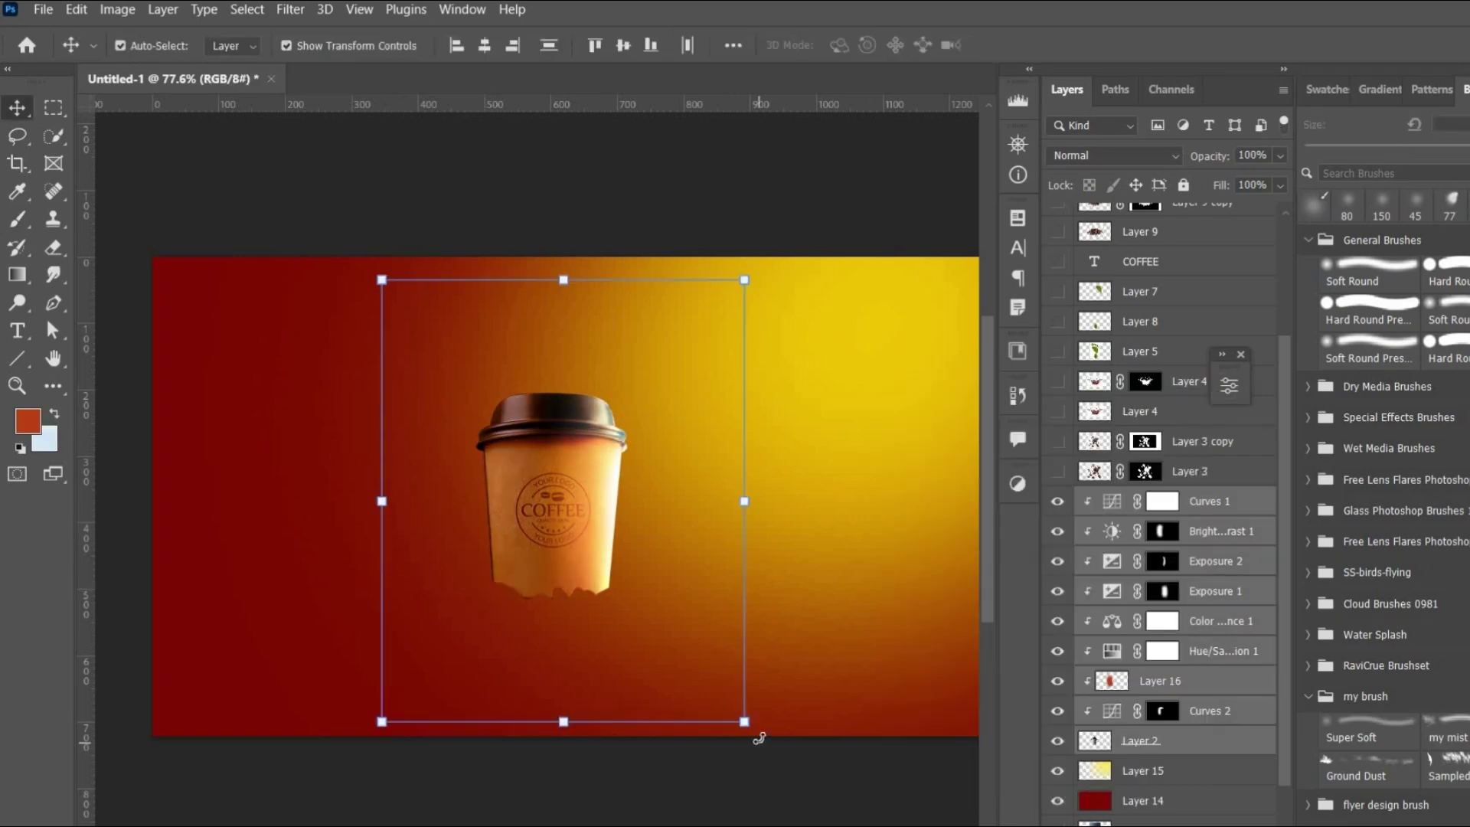
# Step: Rotate the cup together with all its clipped adjustment layers slightly counter-clockwise
pyautogui.moveTo(759, 737); pyautogui.dragTo(781, 679)
pyautogui.press('Return')
pyautogui.scroll(-3, 586, 570)
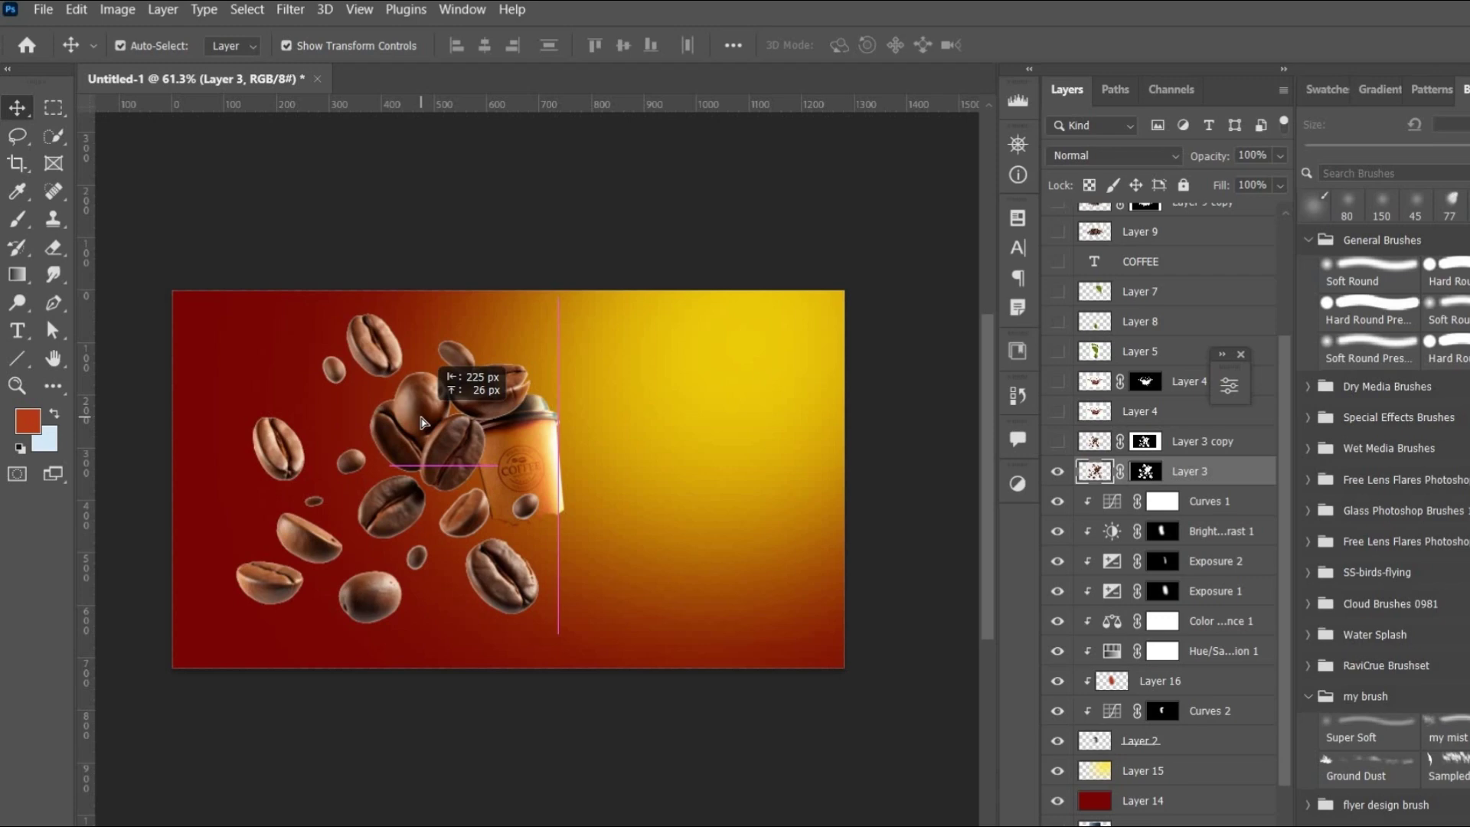
# Step: Move the scattered coffee beans into the canvas's lower-left corner and reduce their opacity to 42%
pyautogui.moveTo(455, 366); pyautogui.dragTo(360, 379)
pyautogui.moveTo(1279, 155); pyautogui.dragTo(1224, 188)
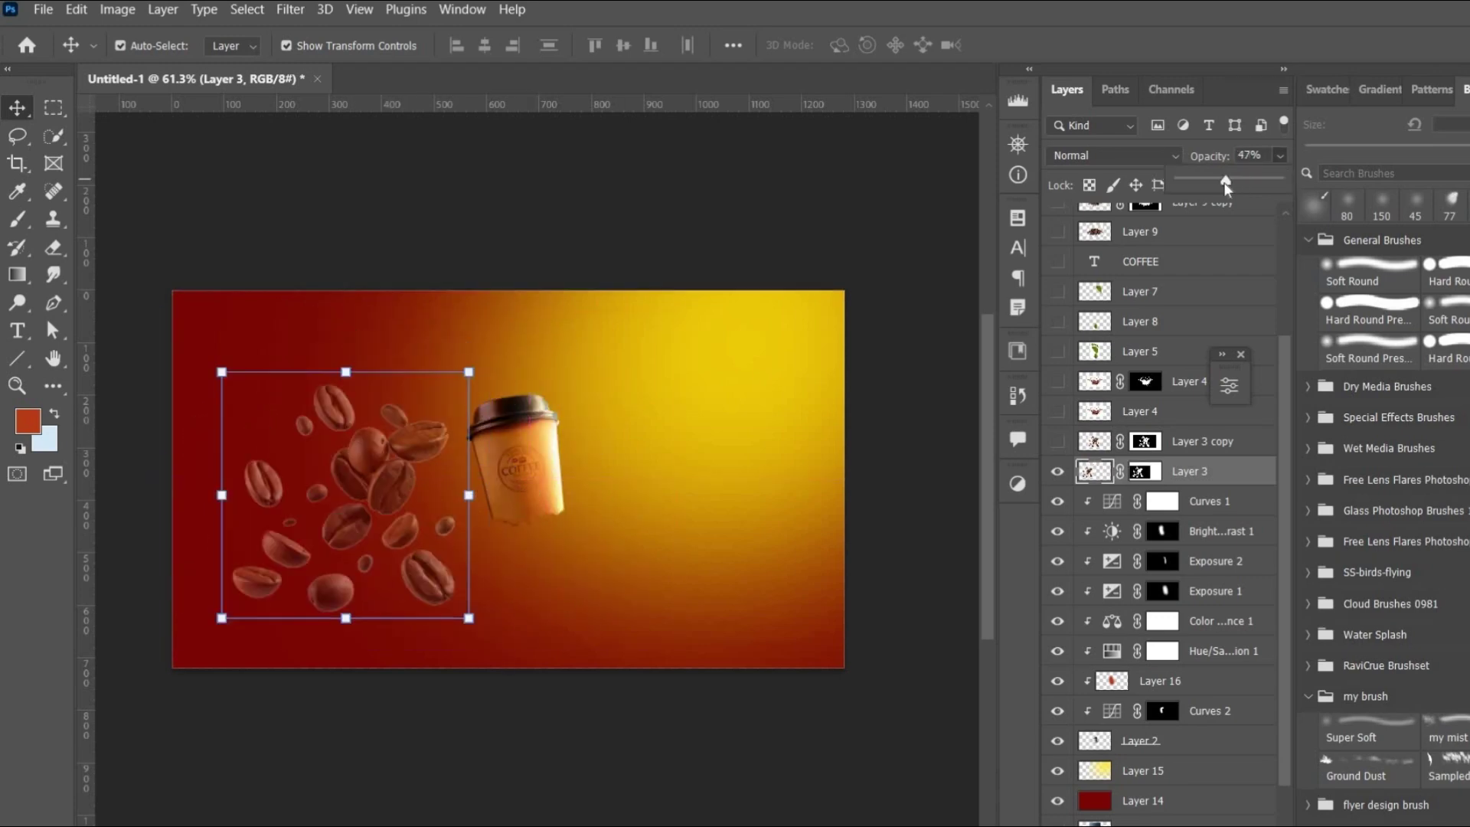
pyautogui.moveTo(381, 424); pyautogui.dragTo(284, 484)
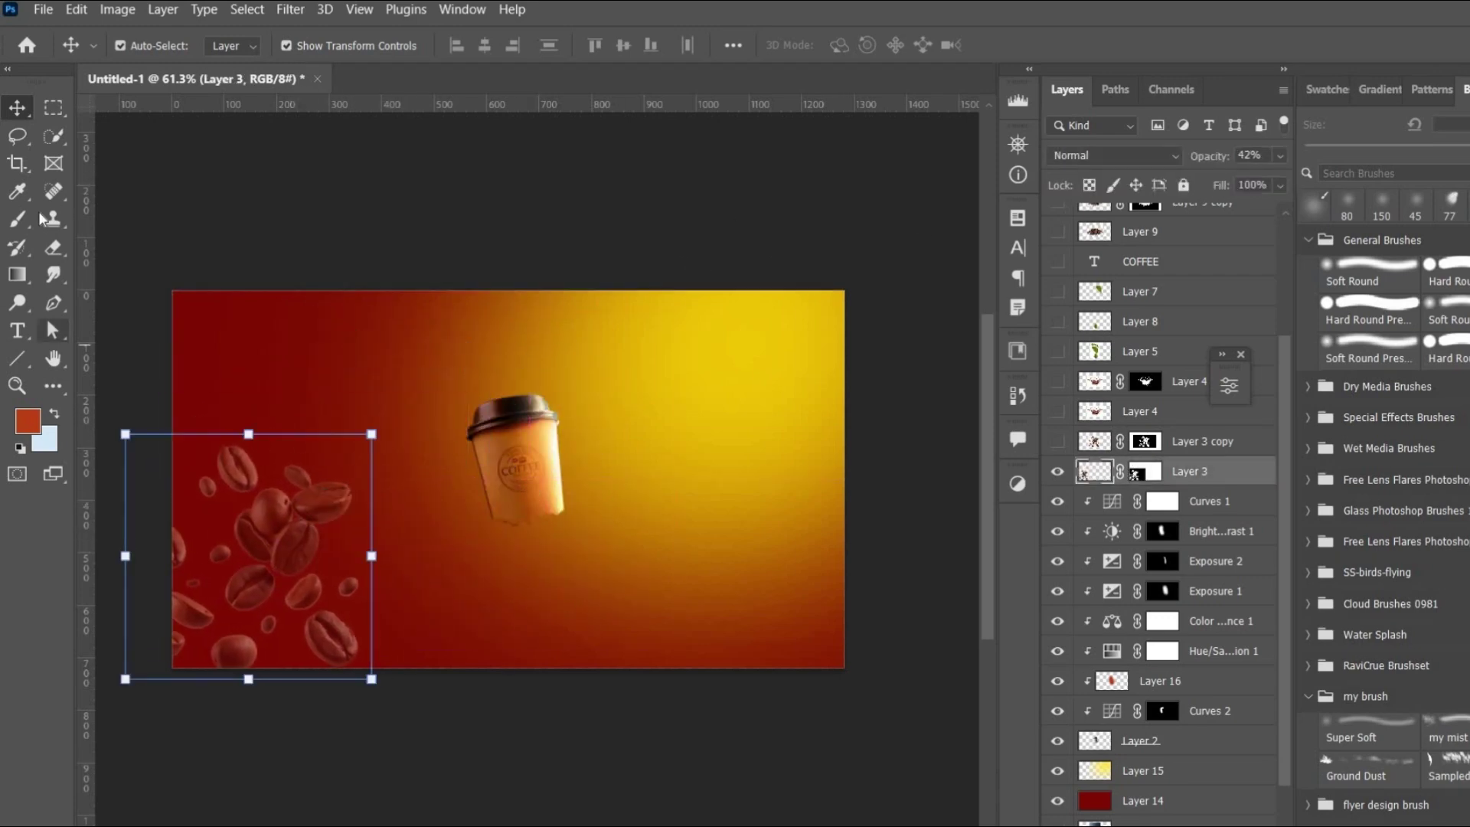
# Step: Switch to the Blur tool for softening the scattered coffee beans in the lower-left corner of the canvas
pyautogui.rightClick(53, 274)
pyautogui.click(115, 273)
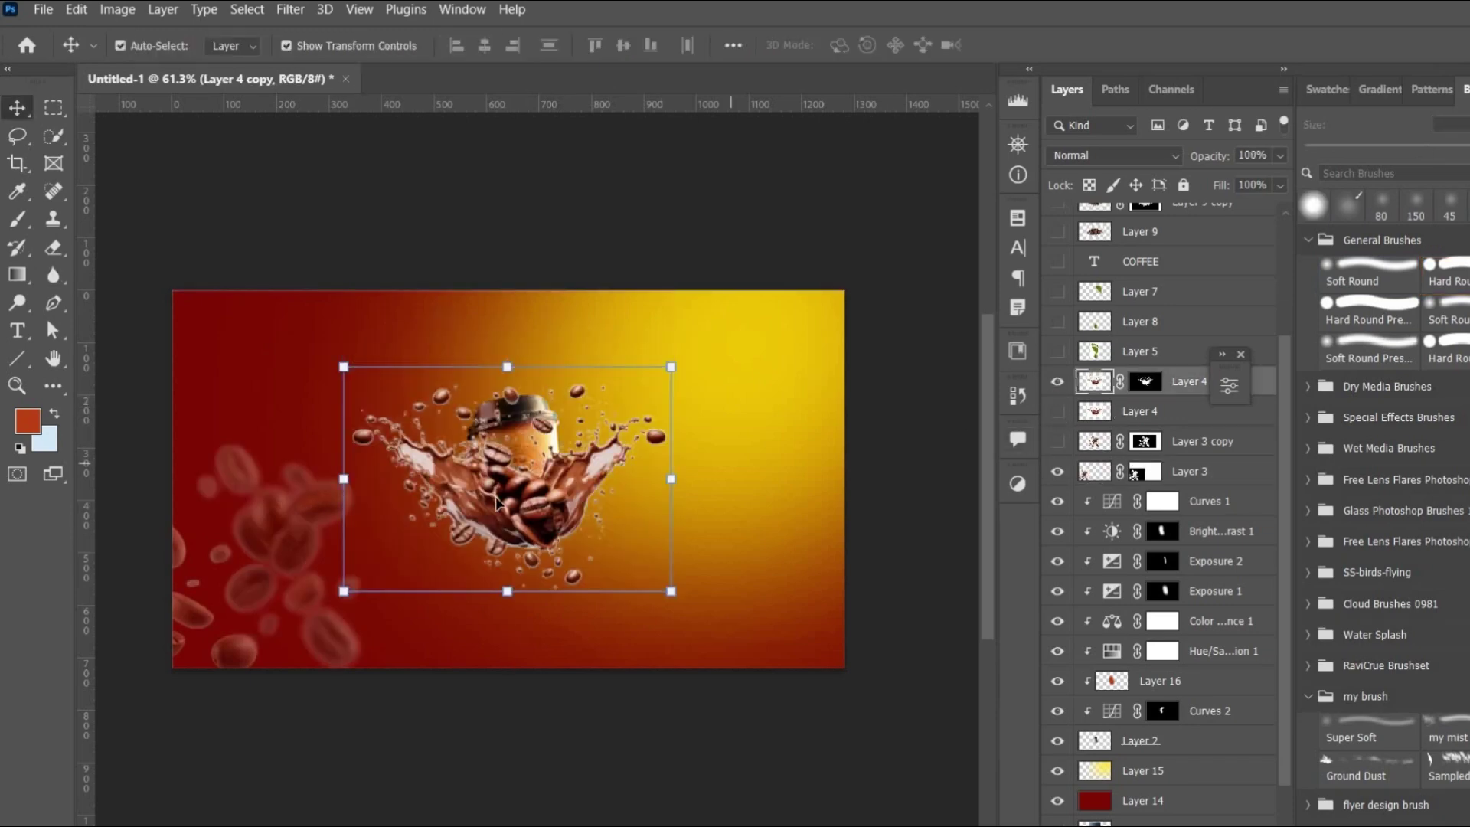
# Step: Shrink the coffee splash to about 44%, tilt it about -14° and position it over the cup's lid
pyautogui.moveTo(496, 503); pyautogui.dragTo(480, 418)
pyautogui.moveTo(492, 280); pyautogui.dragTo(491, 351)
pyautogui.moveTo(493, 402); pyautogui.dragTo(622, 411)
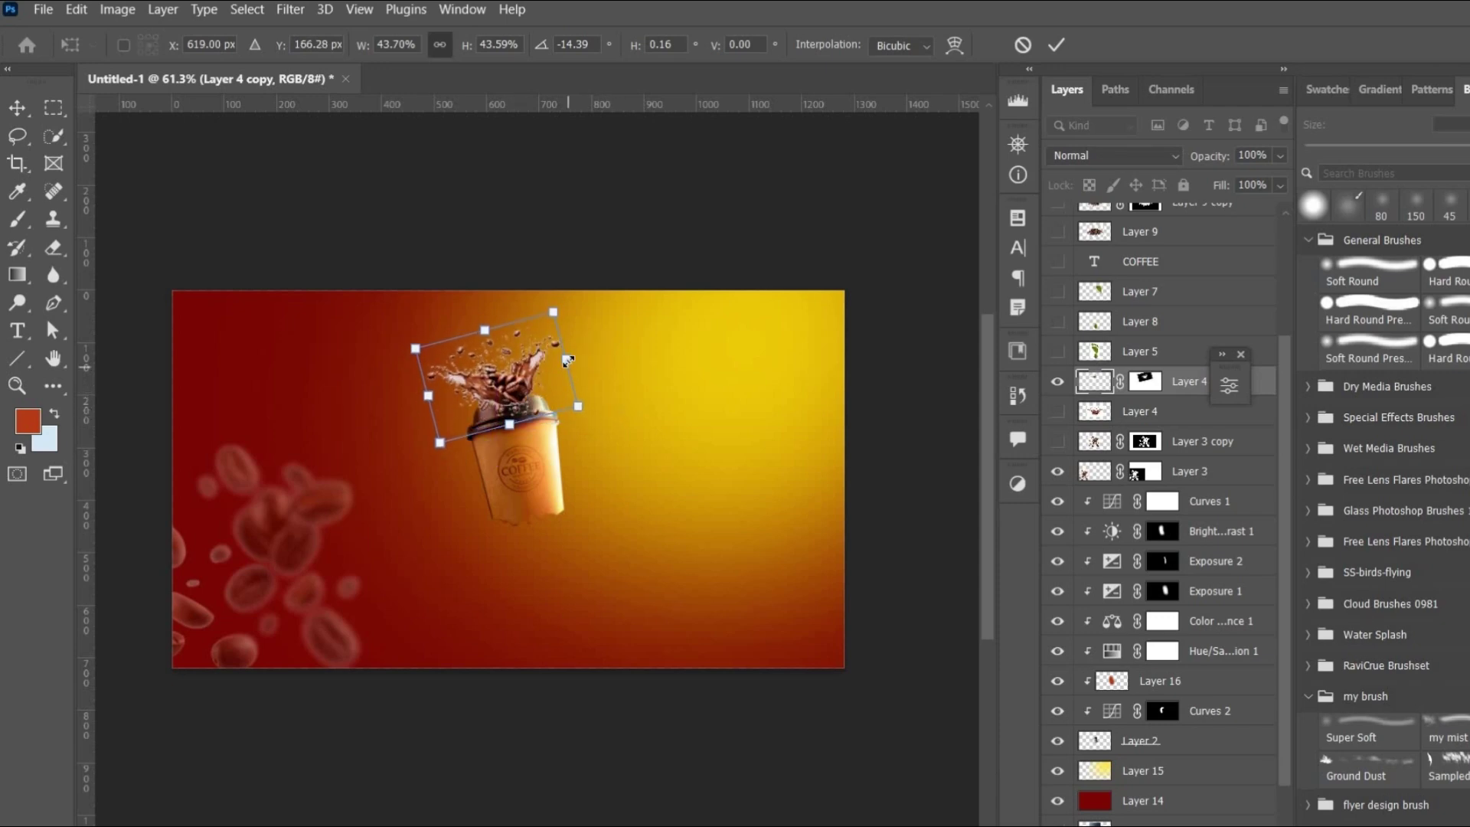
pyautogui.moveTo(567, 359); pyautogui.dragTo(578, 360)
pyautogui.press('Return')
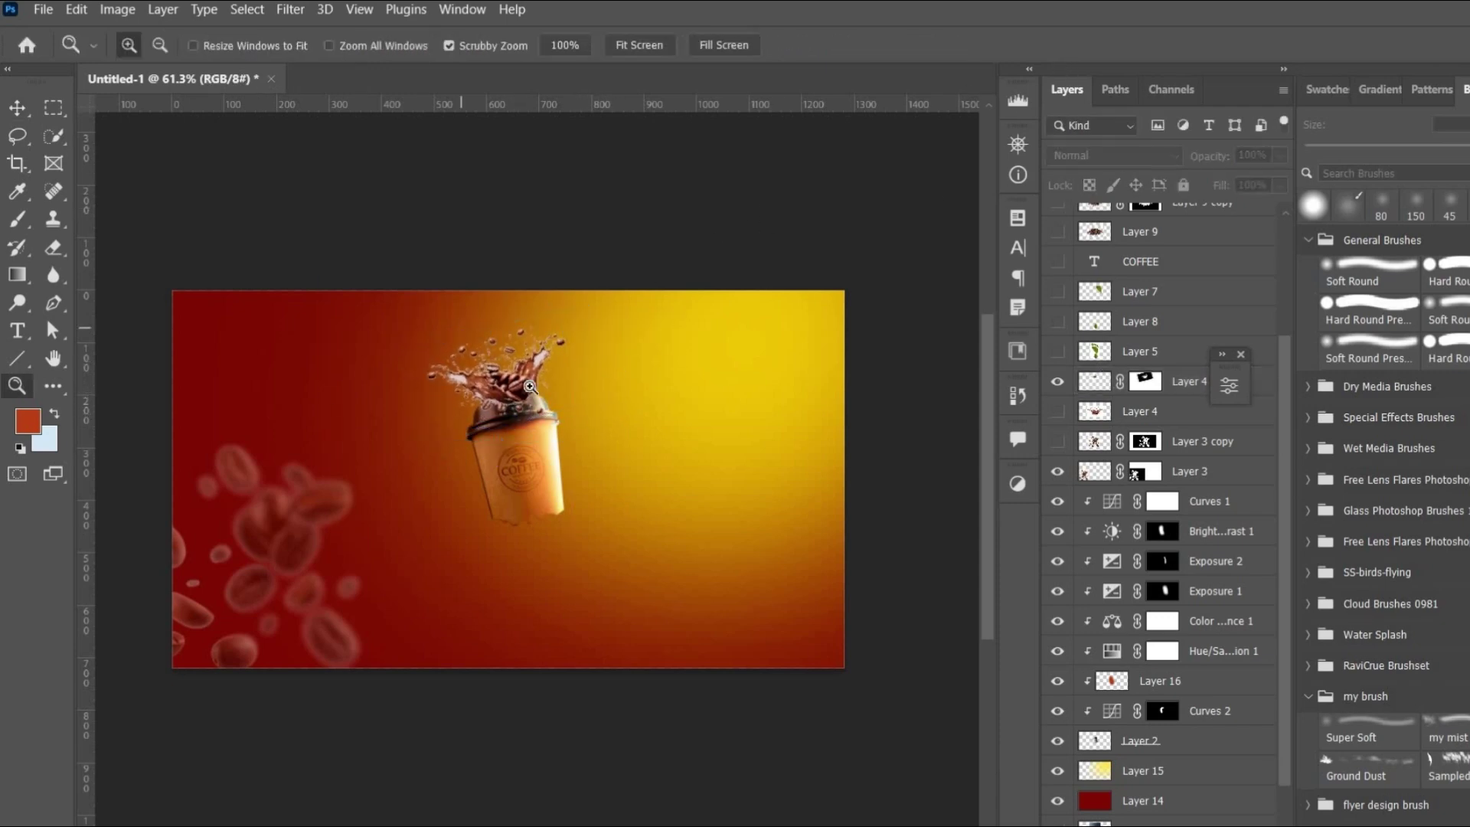
# Step: Add a clipped Curves adjustment to the coffee splash layer and darken its midtones slightly
pyautogui.scroll(6, 756, 416)
pyautogui.click(53, 136)
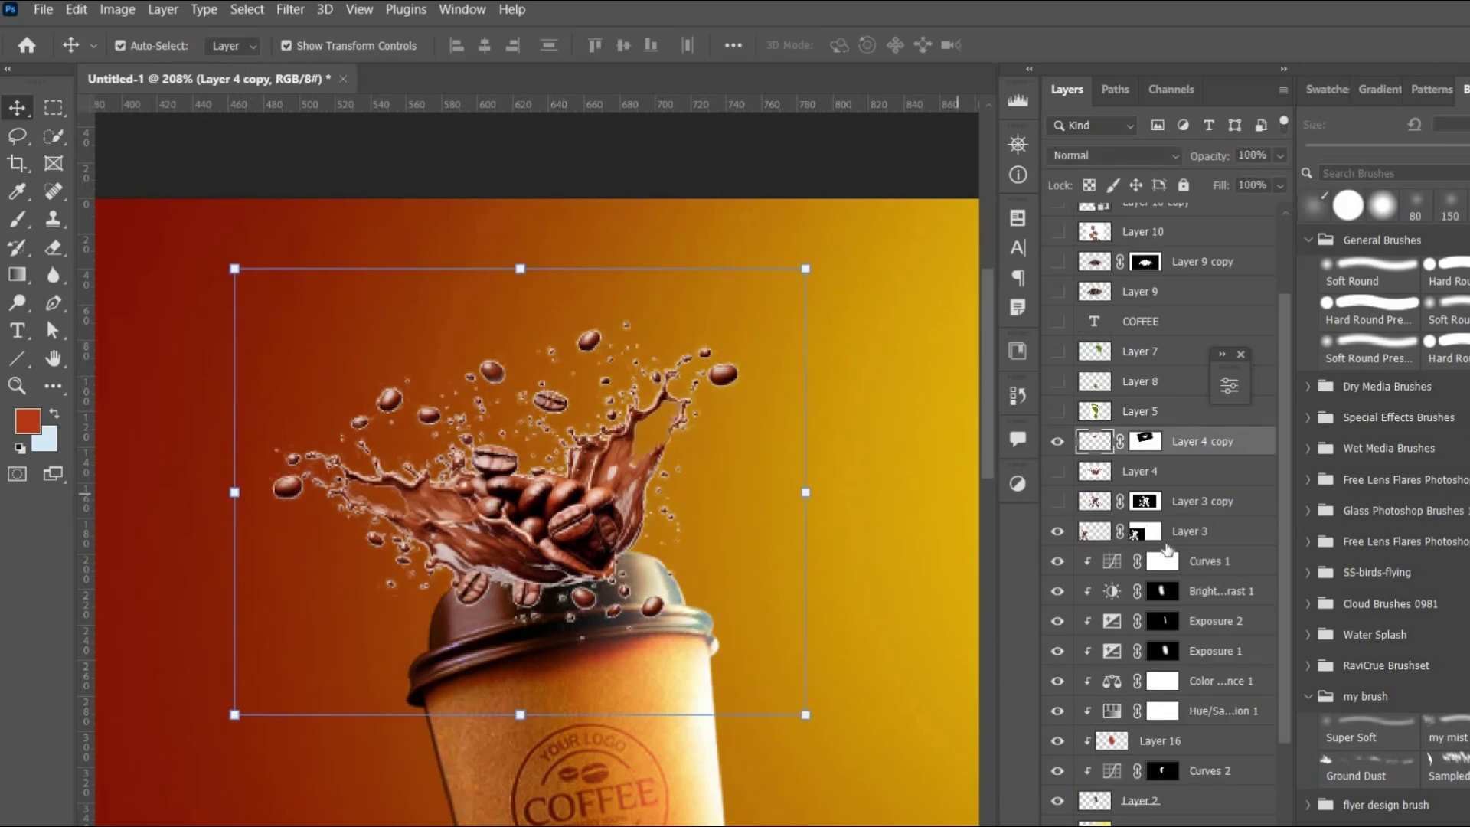
pyautogui.click(1182, 817)
pyautogui.click(1213, 596)
pyautogui.moveTo(1067, 632)
pyautogui.mouseDown()
pyautogui.moveTo(1086, 632)
pyautogui.moveTo(1082, 617)
pyautogui.mouseUp()
pyautogui.click(1177, 376)
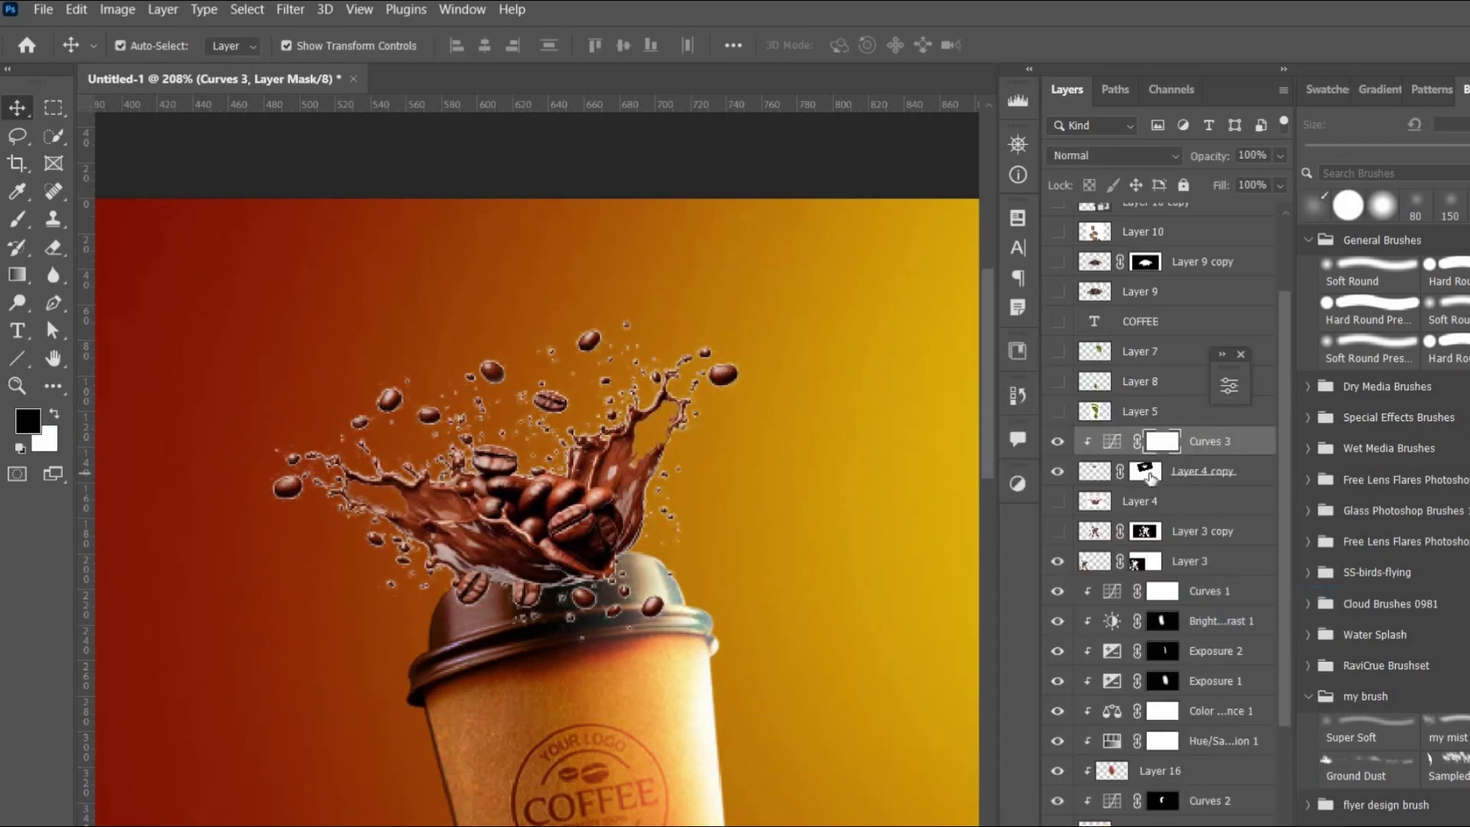
# Step: Blend out the splash layer's light fringes by splitting its gray Blend If current-layer highlights to 141 / 222
pyautogui.click(1108, 473)
pyautogui.doubleClick(1240, 472)
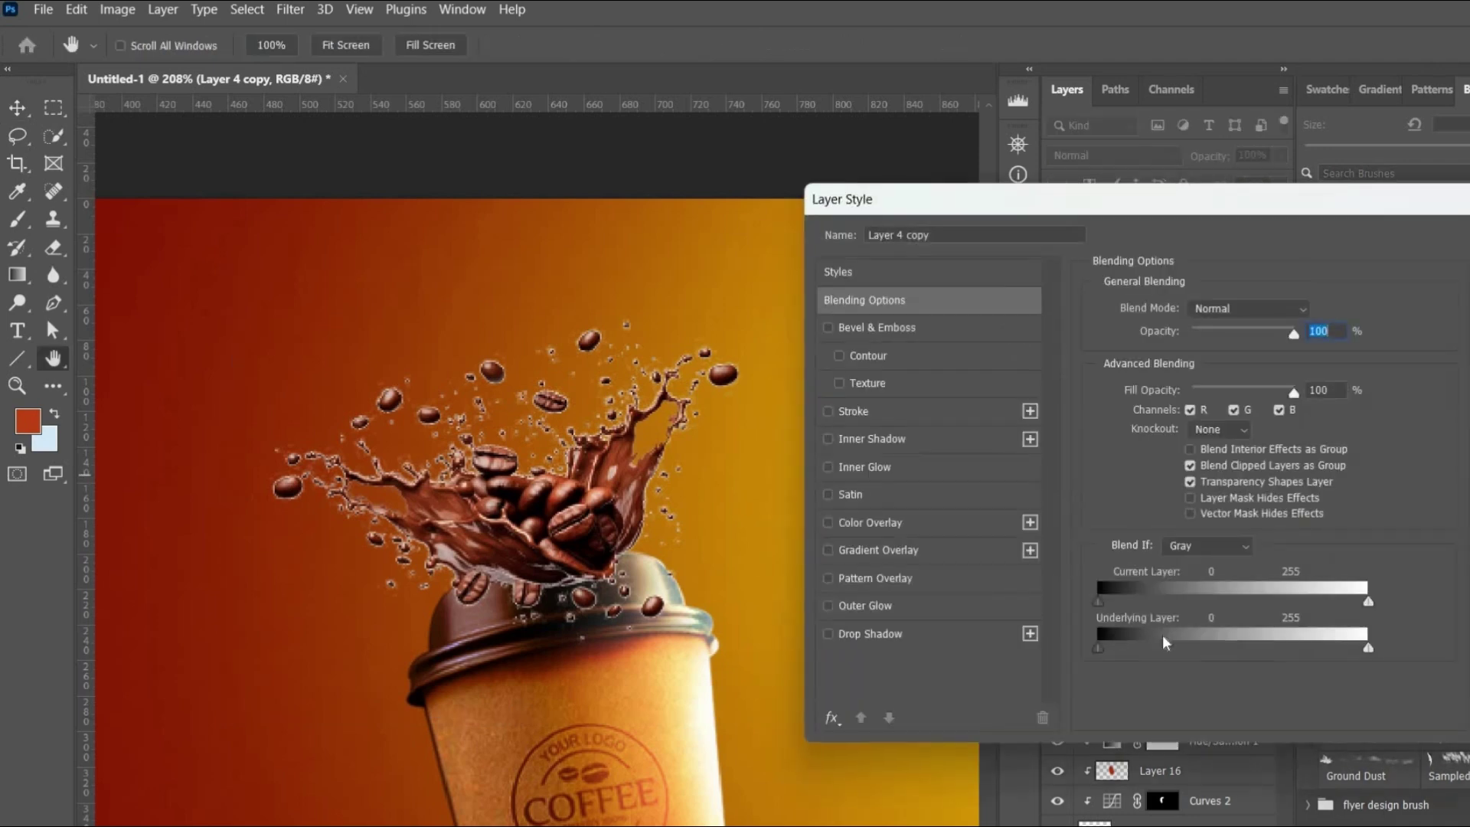
pyautogui.moveTo(1209, 601); pyautogui.dragTo(1245, 603)
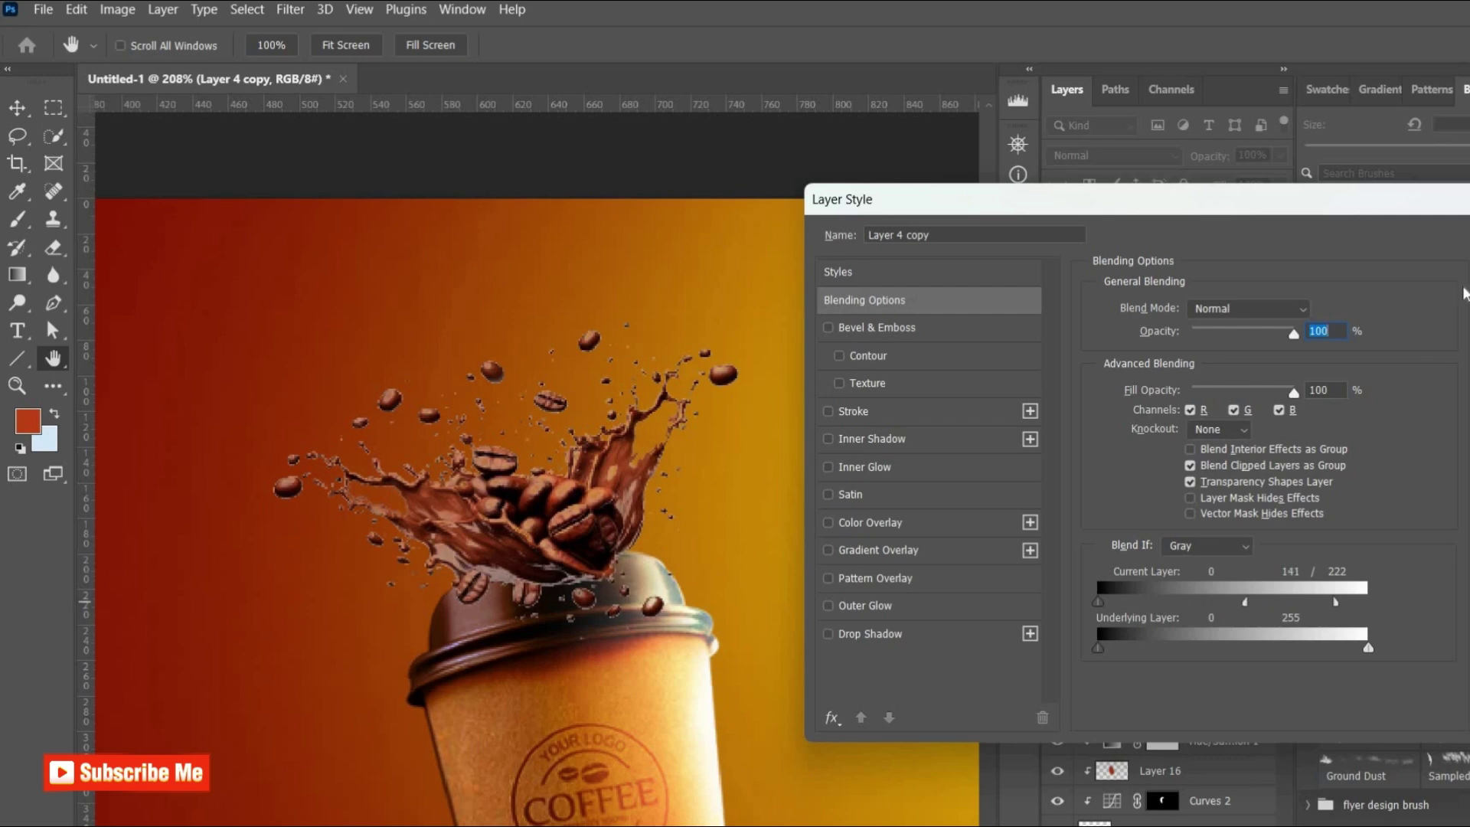
# Step: Nudge the coffee splash onto the cup's lid and mask out its excess droplets over the lid with a black 100 px brush
pyautogui.click(1468, 268)
pyautogui.scroll(-5, 817, 448)
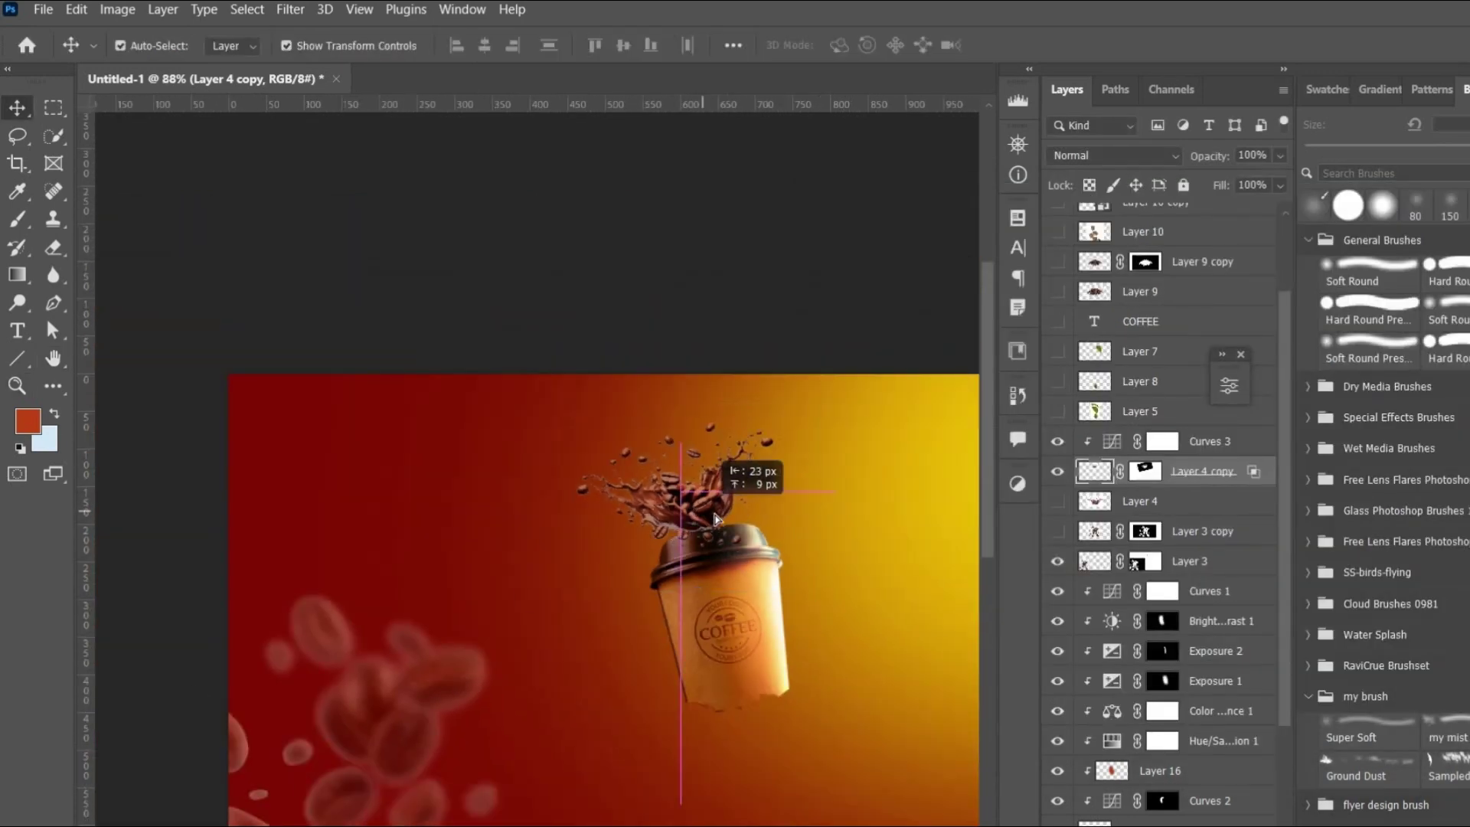
pyautogui.click(1145, 471)
pyautogui.press('d')
pyautogui.click(17, 219)
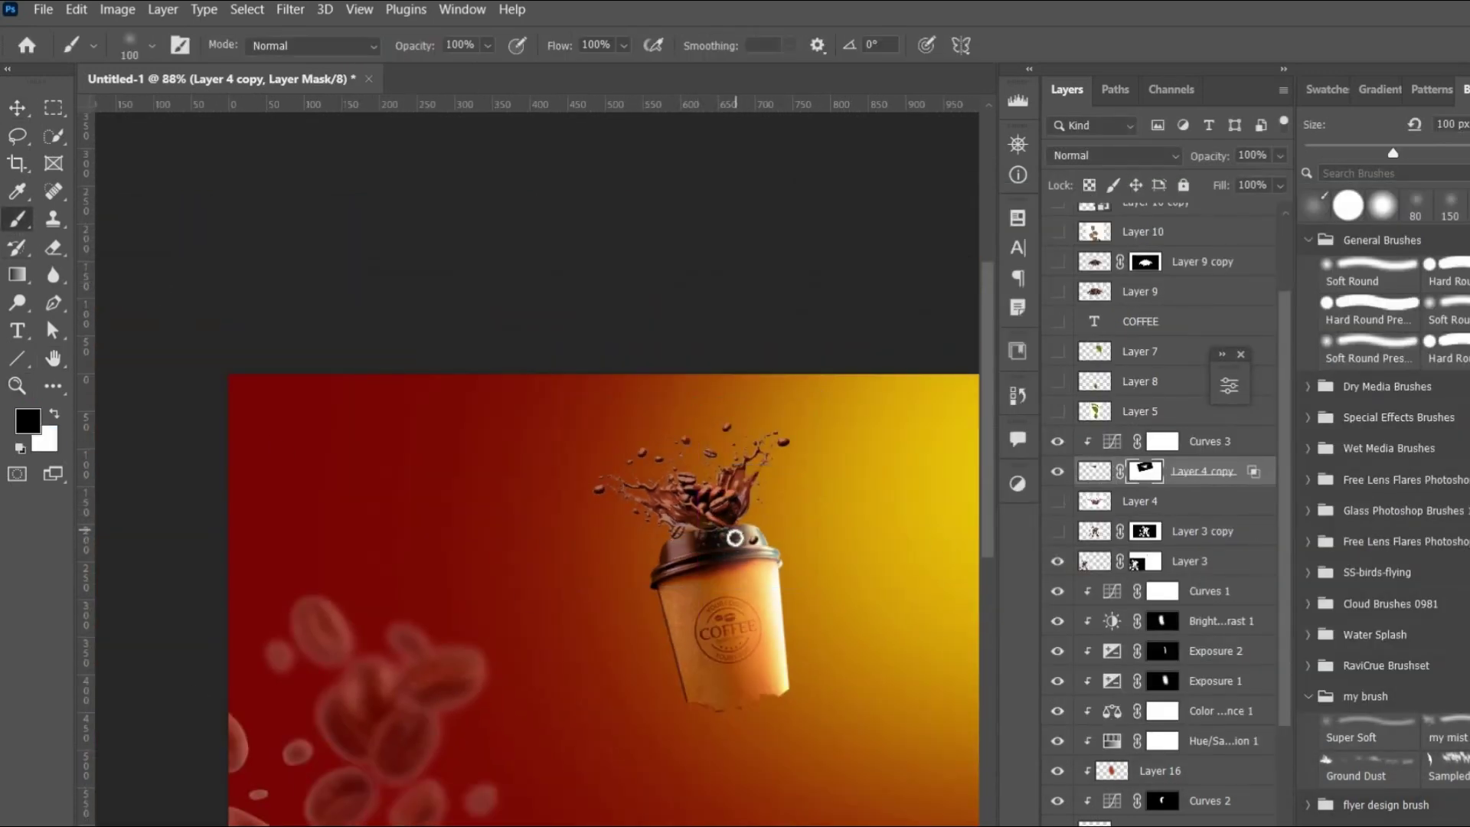
# Step: Show the masked coffee bean pile, scale it to about 31.6% and place it at the cup's lower right base
pyautogui.press('z')
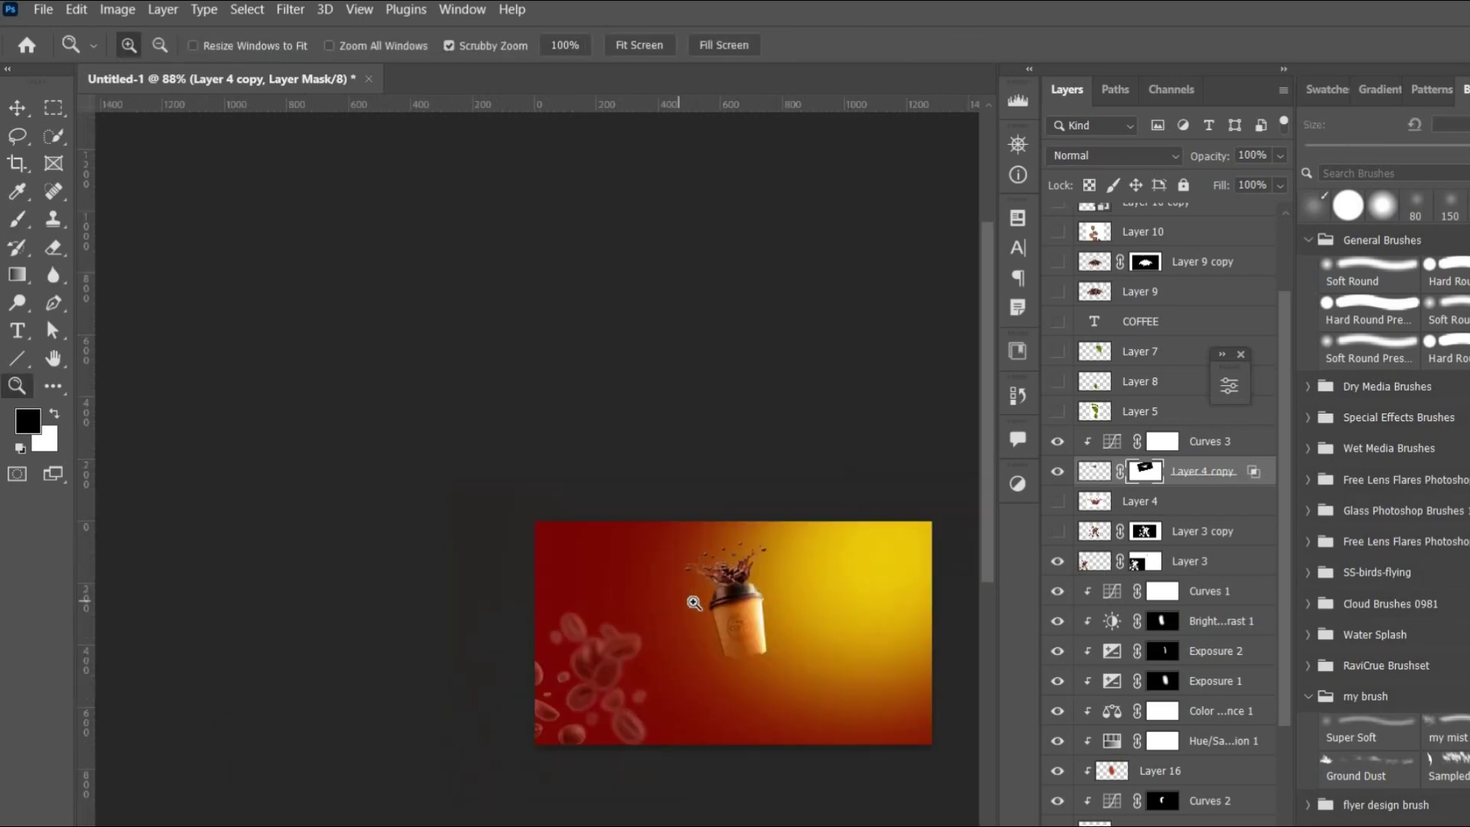
pyautogui.click(705, 594)
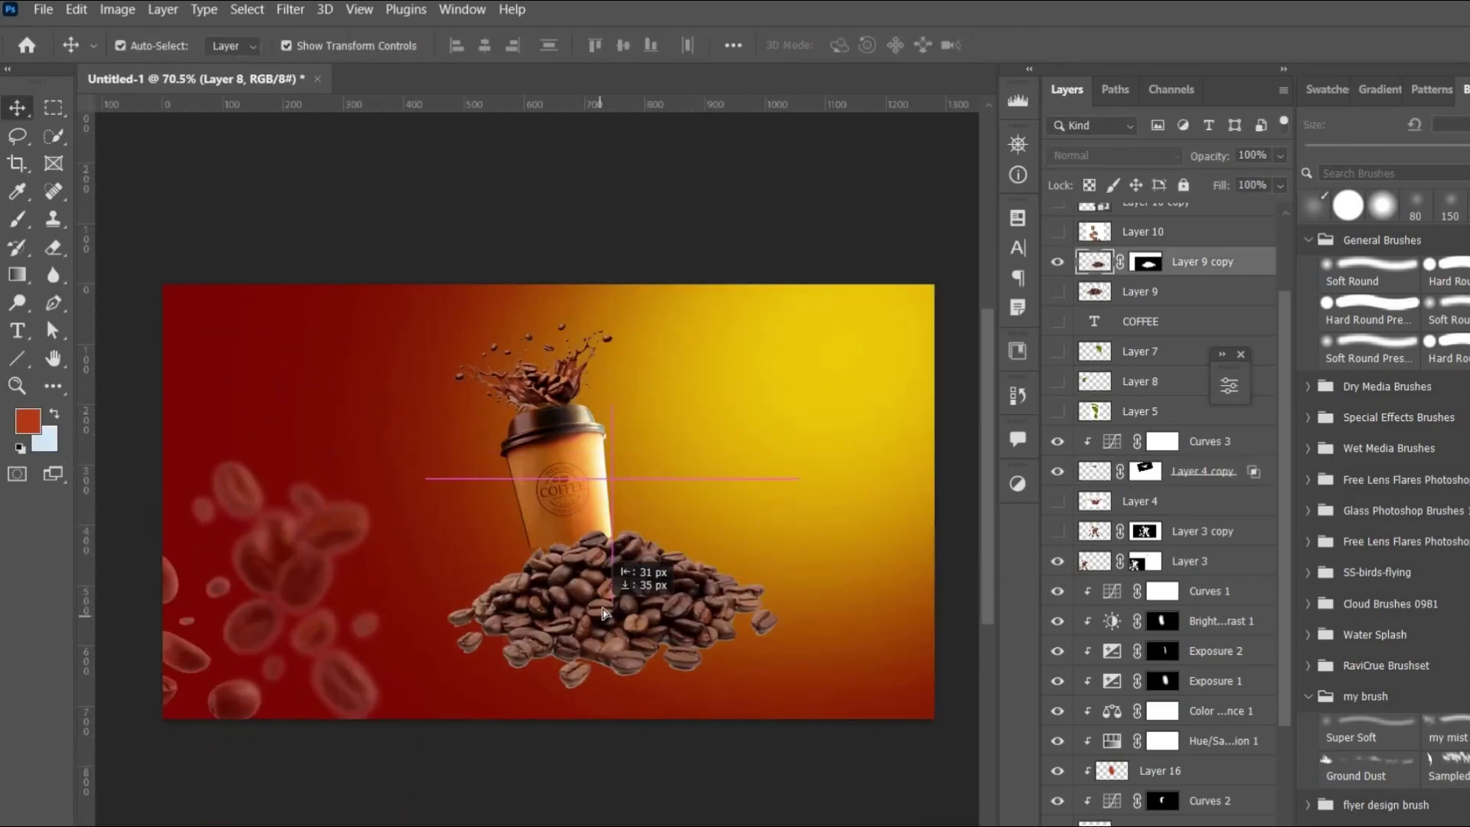
pyautogui.hotkey('ctrl', 't')
pyautogui.moveTo(804, 470); pyautogui.dragTo(674, 536)
pyautogui.moveTo(582, 612); pyautogui.dragTo(601, 530)
pyautogui.press('Return')
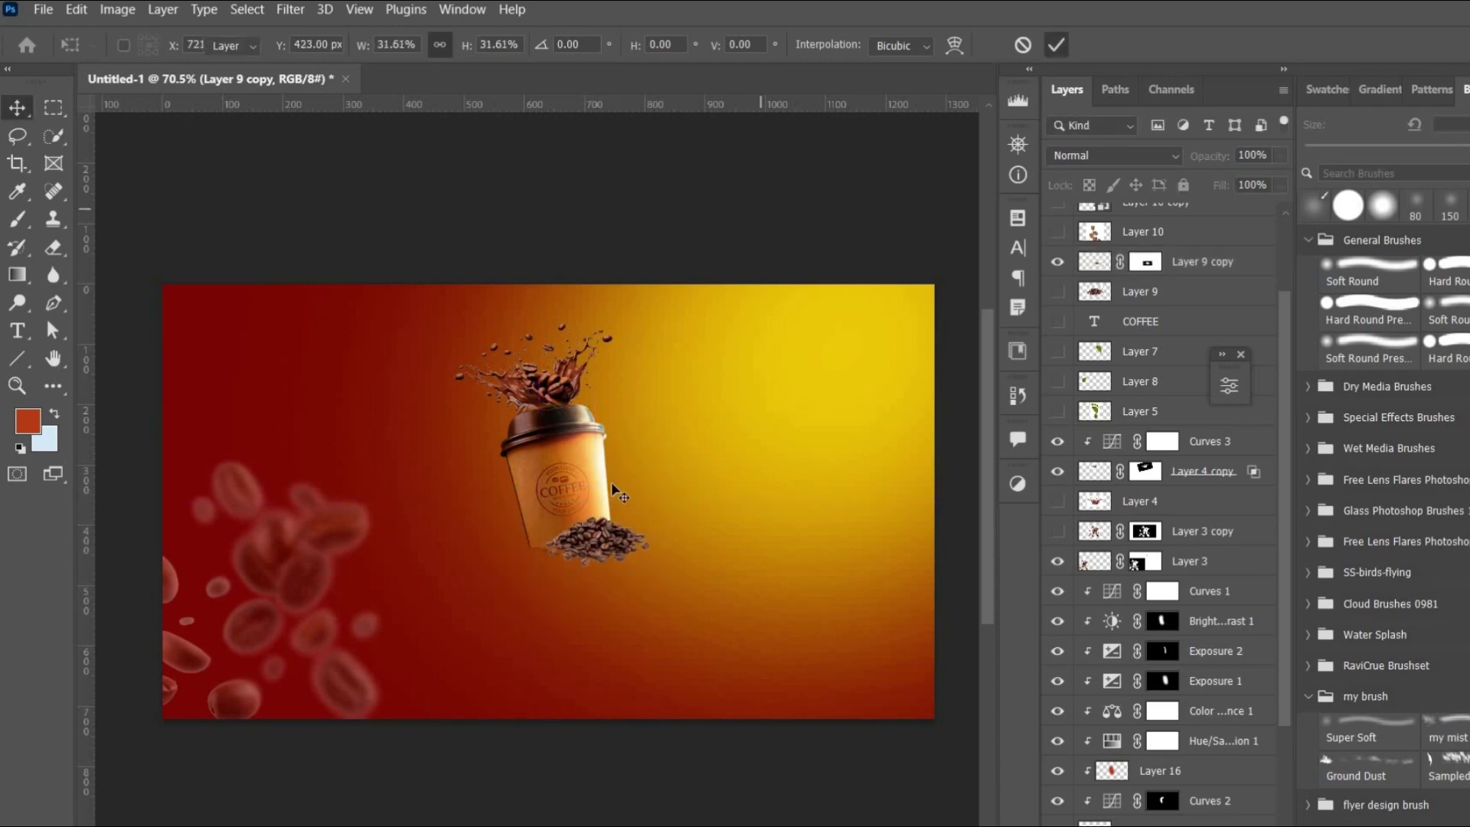
pyautogui.hotkey('ctrl', 'z')
# Step: Add a Curves adjustment clipped to the bean pile and darken its midtones slightly
pyautogui.click(1166, 826)
pyautogui.click(1188, 585)
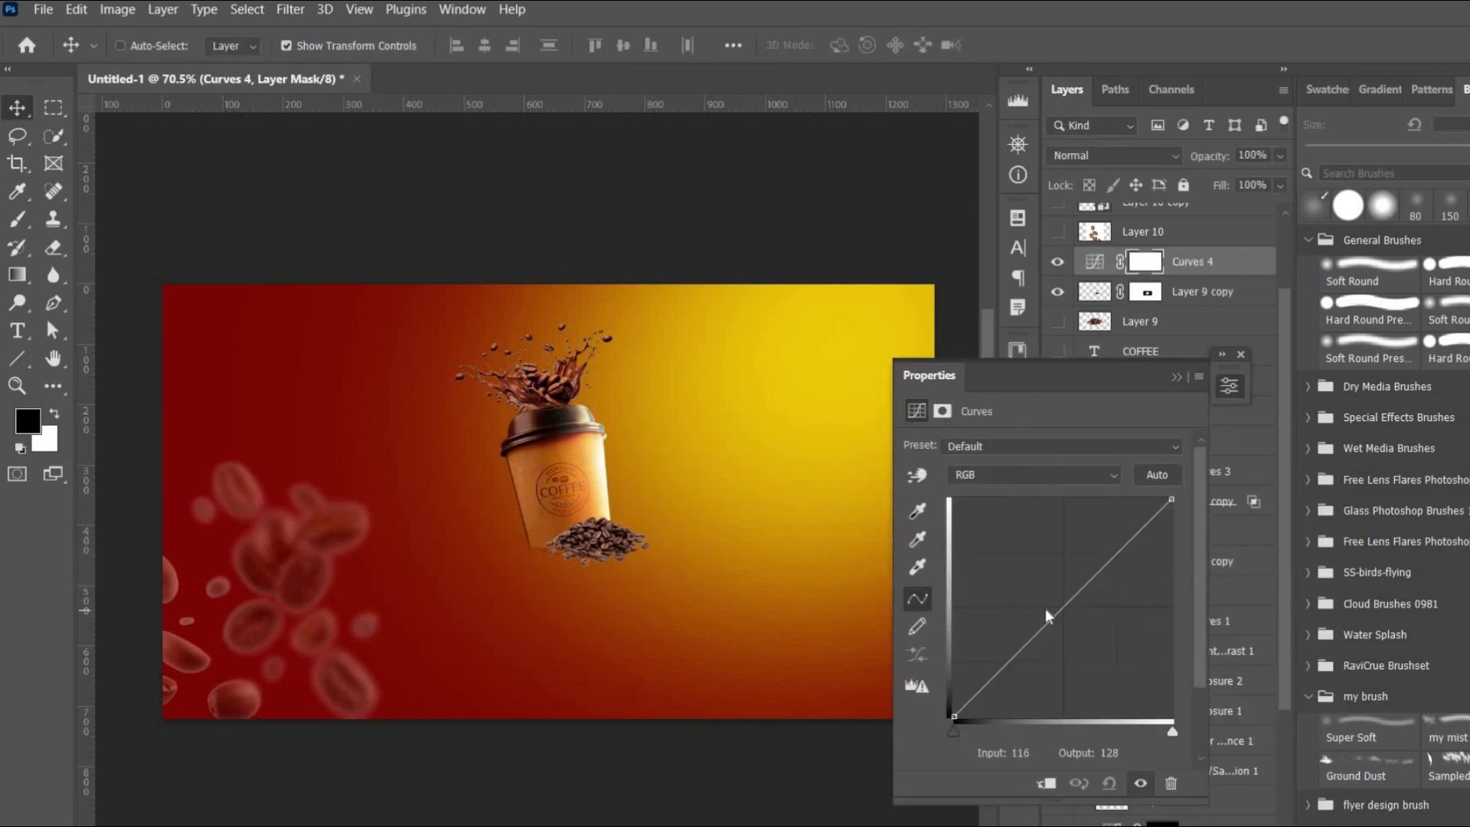
pyautogui.click(1045, 783)
pyautogui.moveTo(1064, 609); pyautogui.dragTo(1089, 617)
pyautogui.click(1176, 377)
# Step: Add a clipped Exposure adjustment directly above the bean pile, raise its exposure and invert its mask to black
pyautogui.click(1095, 301)
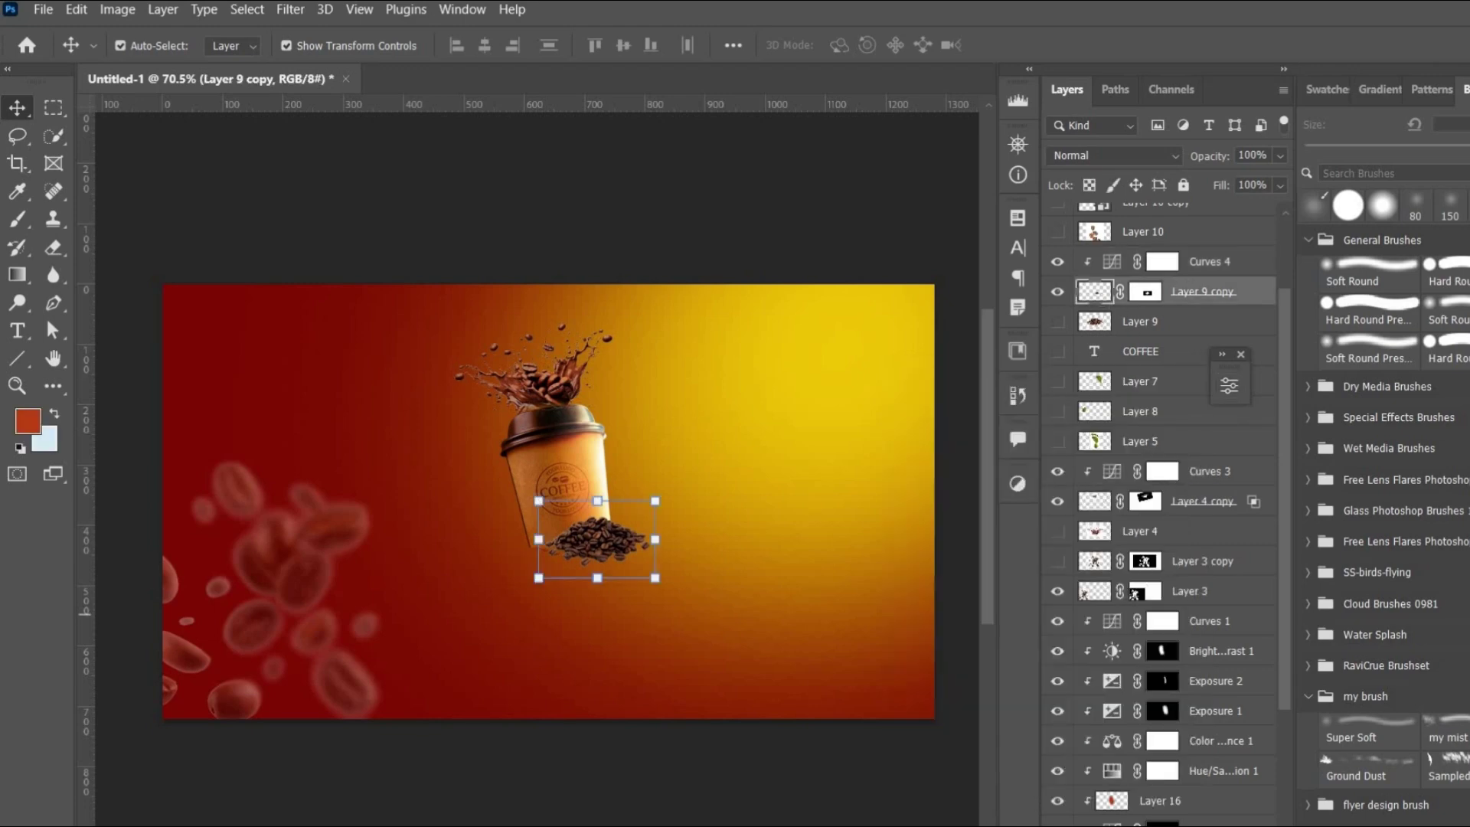
pyautogui.click(1166, 826)
pyautogui.click(1206, 608)
pyautogui.moveTo(1046, 498); pyautogui.dragTo(1087, 498)
pyautogui.click(1177, 377)
pyautogui.hotkey('ctrl', 'i')
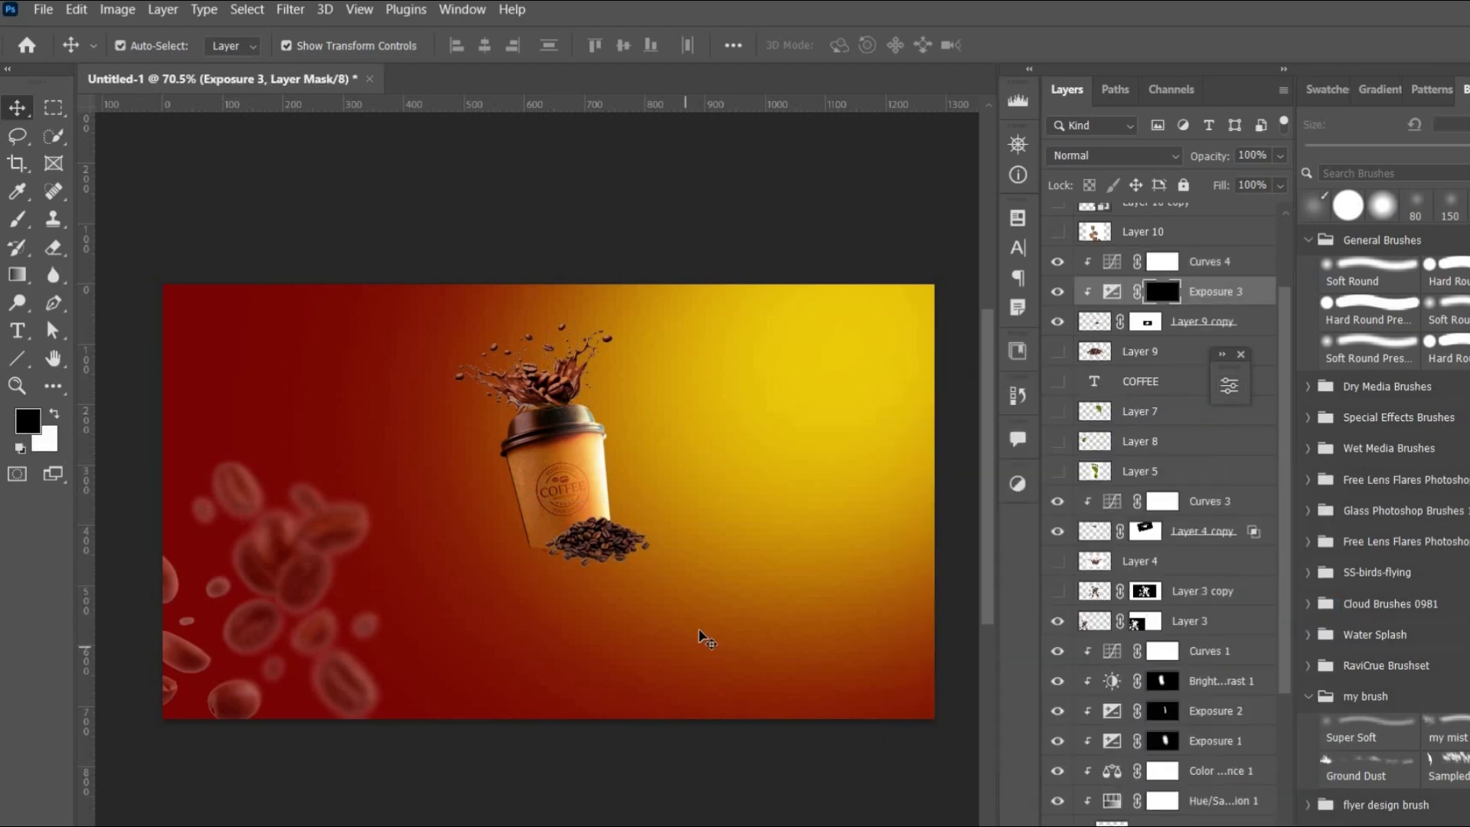
# Step: Paint the Exposure mask white on the bean pile with a 20 px brush and add a masked, clipped Brightness/Contrast adjustment
pyautogui.hotkey('ctrl', 'space')
pyautogui.moveTo(588, 552); pyautogui.dragTo(650, 564)
pyautogui.press('b')
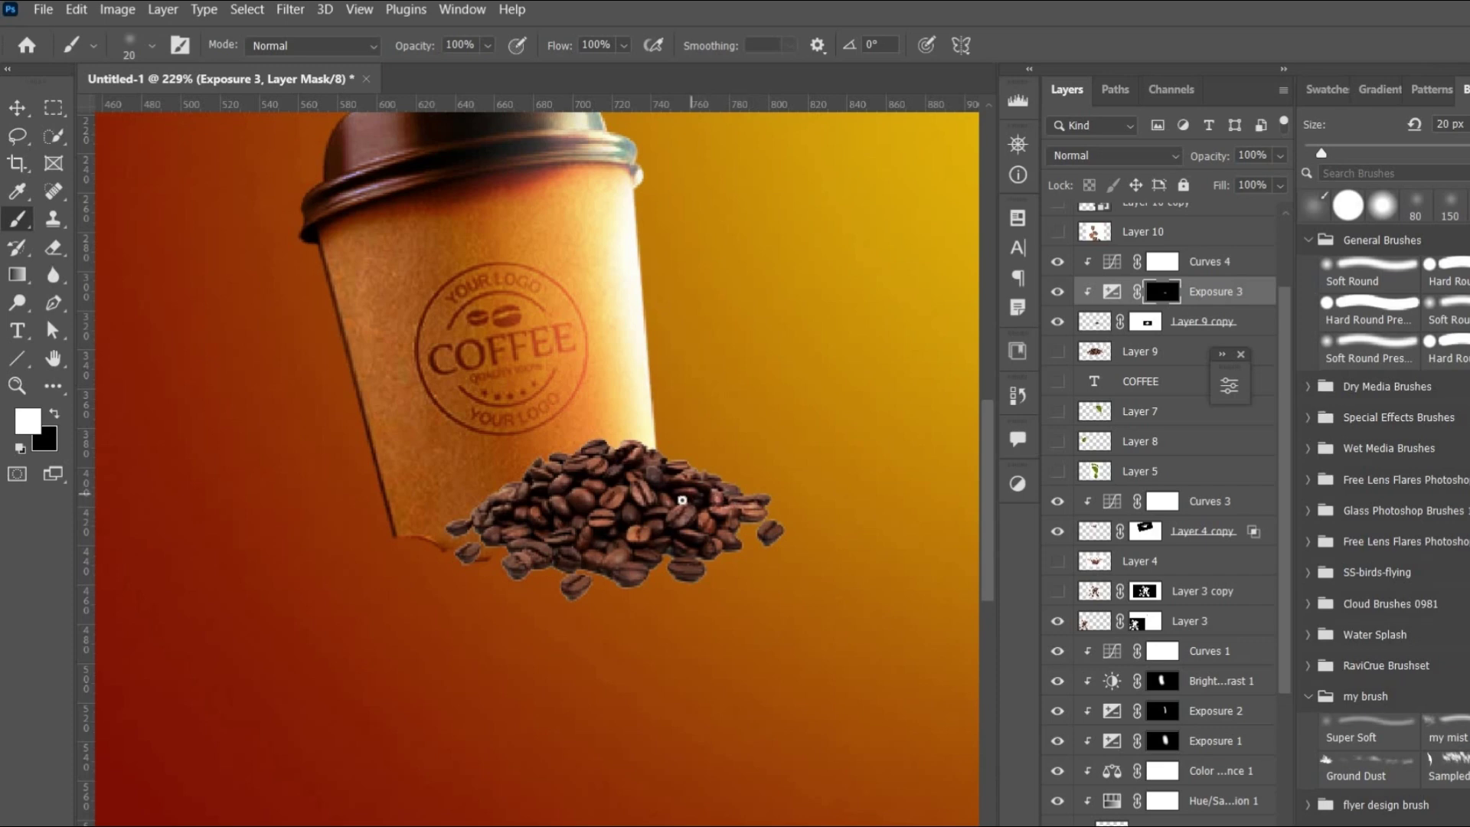
pyautogui.moveTo(659, 545)
pyautogui.mouseDown()
pyautogui.moveTo(634, 557)
pyautogui.moveTo(673, 528)
pyautogui.mouseUp()
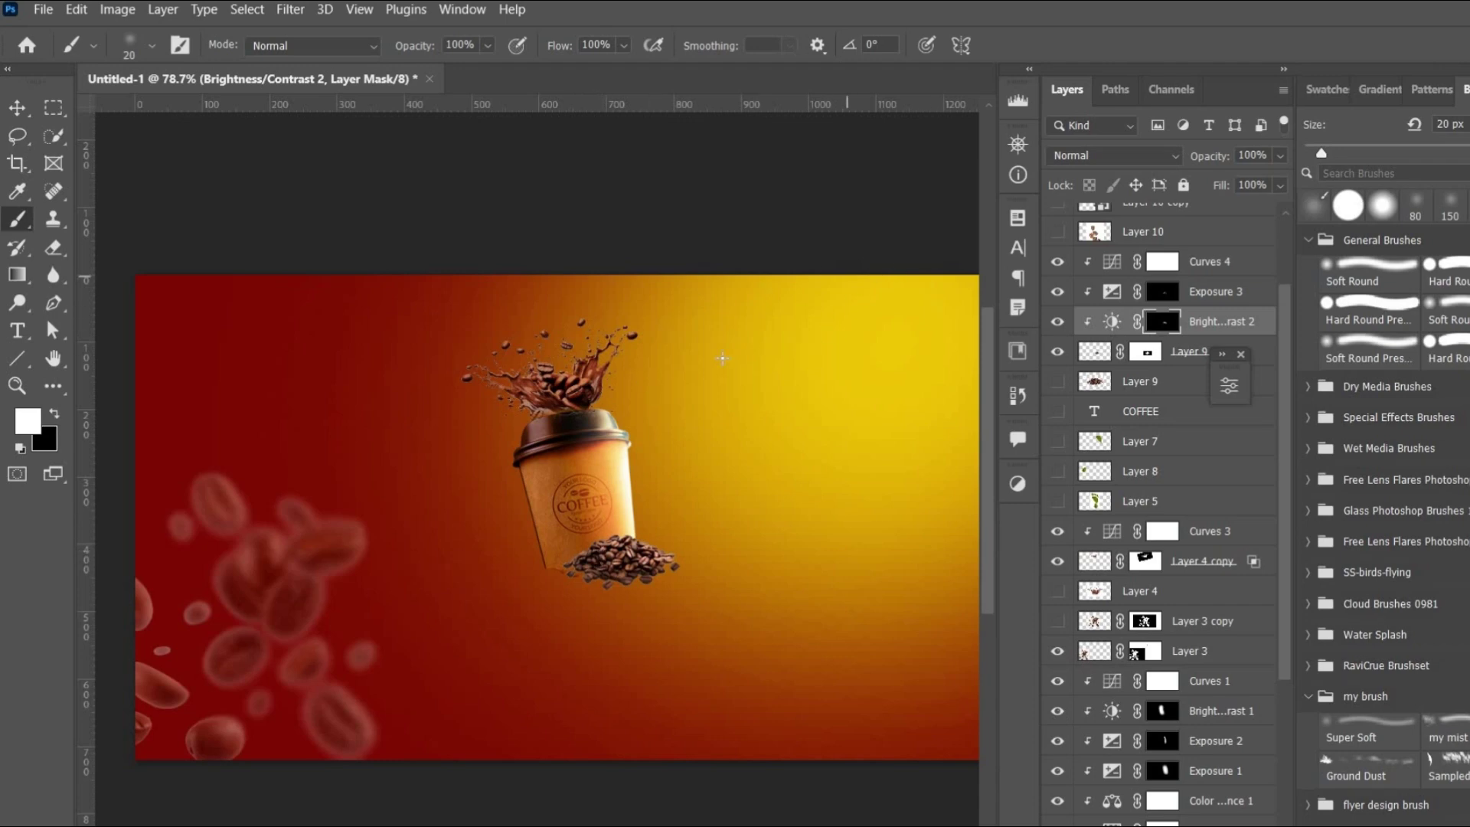
# Step: Show the single bean on Layer 13, rotate it about -47° and fit it against the cup's lower left base
pyautogui.scroll(3, 1177, 282)
pyautogui.click(1057, 277)
pyautogui.click(20, 110)
pyautogui.moveTo(472, 504); pyautogui.dragTo(544, 550)
pyautogui.moveTo(485, 610); pyautogui.dragTo(537, 637)
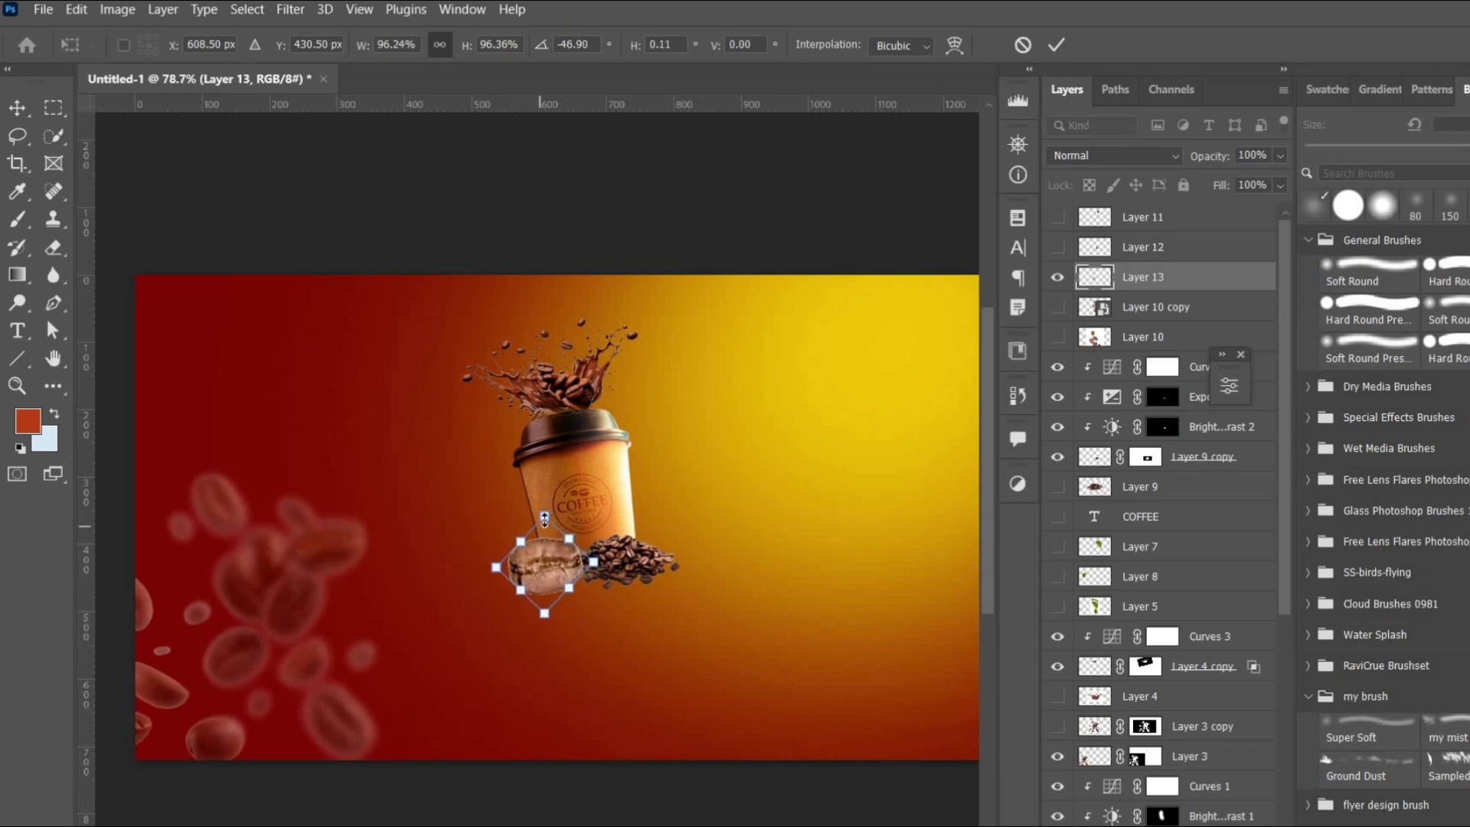
pyautogui.moveTo(544, 517); pyautogui.dragTo(544, 527)
pyautogui.click(1056, 44)
# Step: Add a Curves adjustment clipped to the single bean and darken its midtones from input 149 to output 104
pyautogui.click(1182, 820)
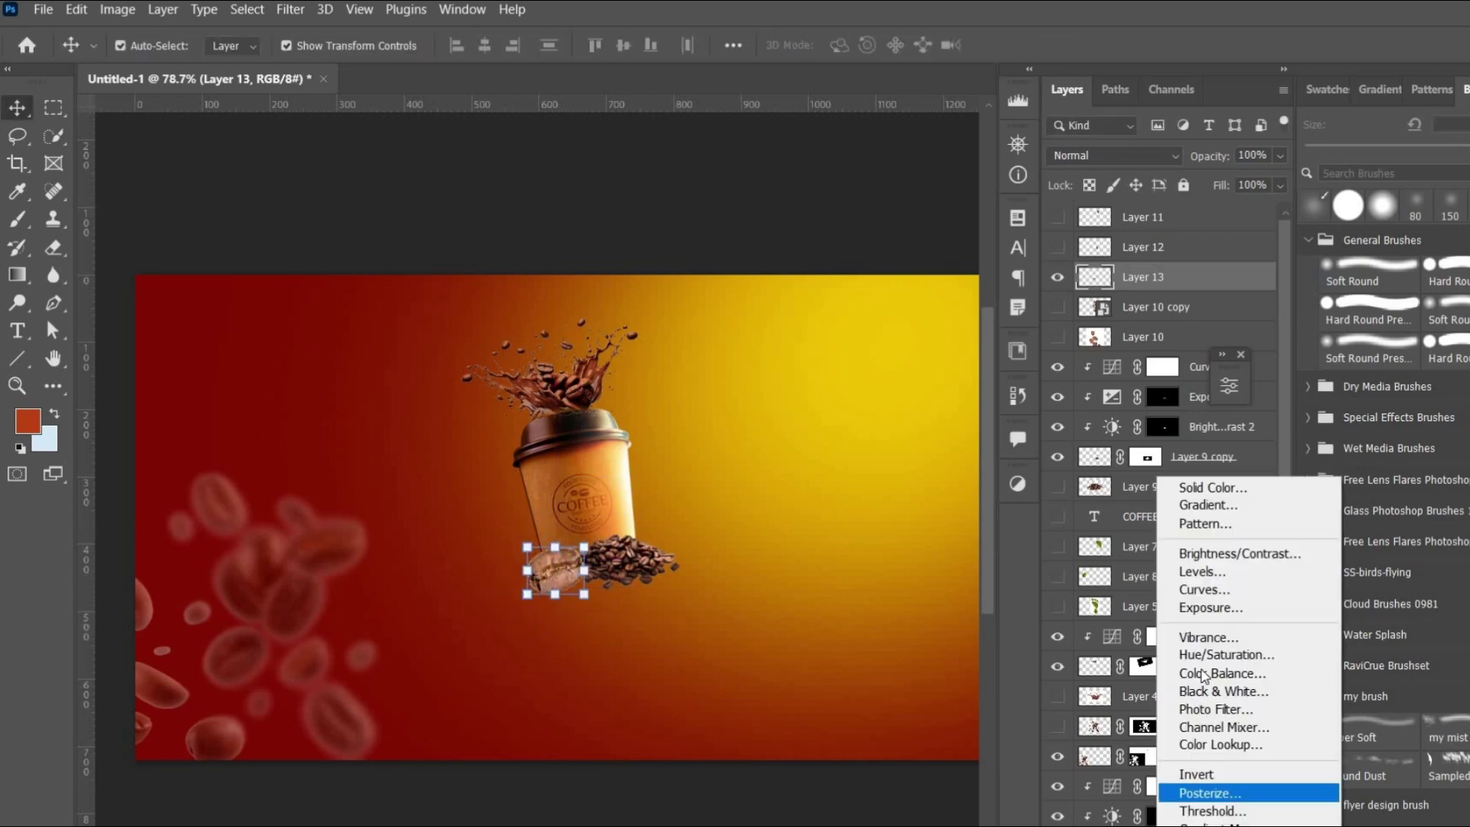
pyautogui.click(1182, 592)
pyautogui.moveTo(1073, 597); pyautogui.dragTo(1079, 626)
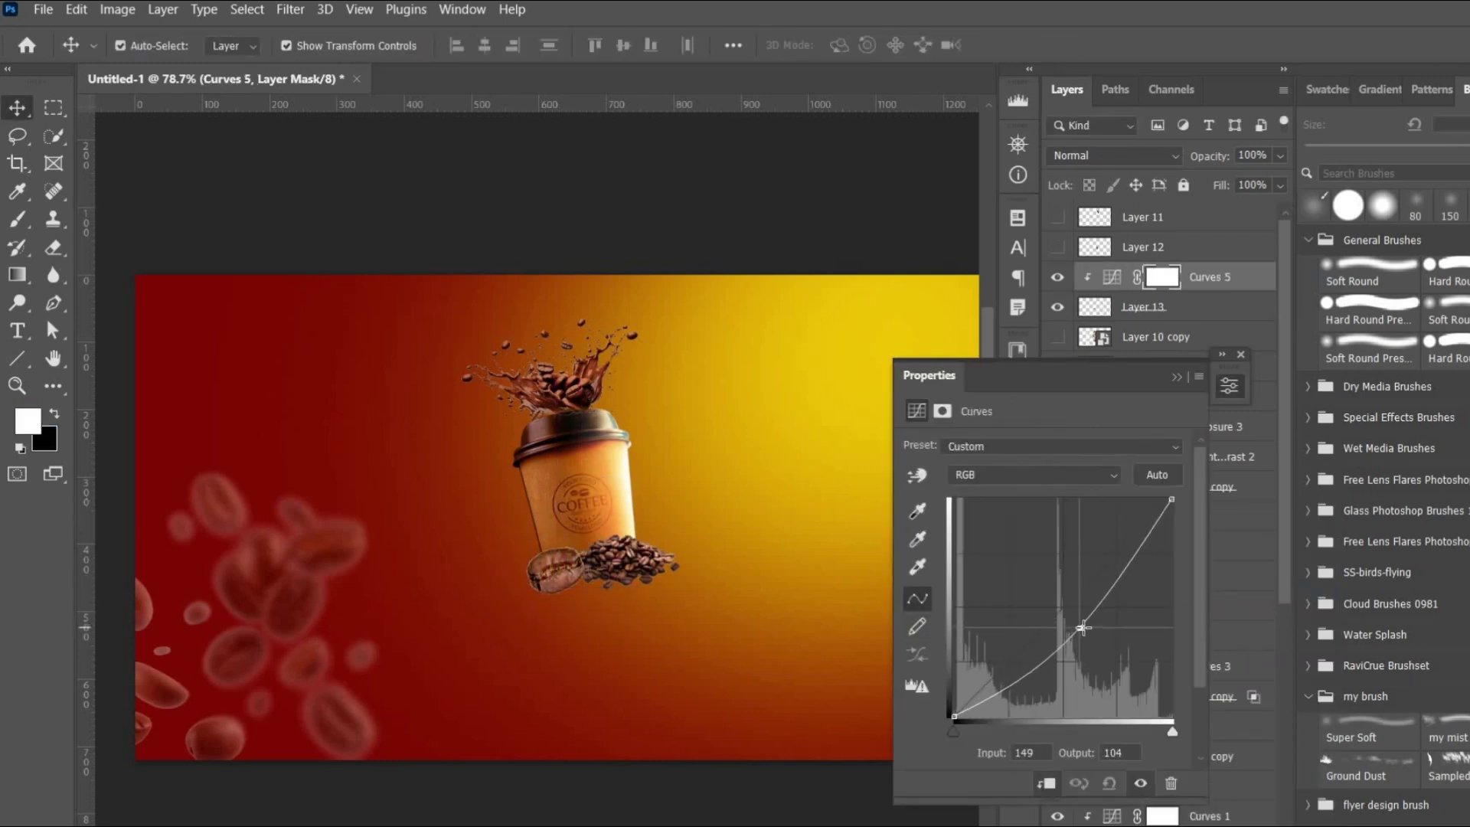
# Step: Add a clipped Hue/Saturation adjustment directly above the single bean and shift its hue slightly
pyautogui.click(1143, 306)
pyautogui.click(1182, 820)
pyautogui.click(1182, 652)
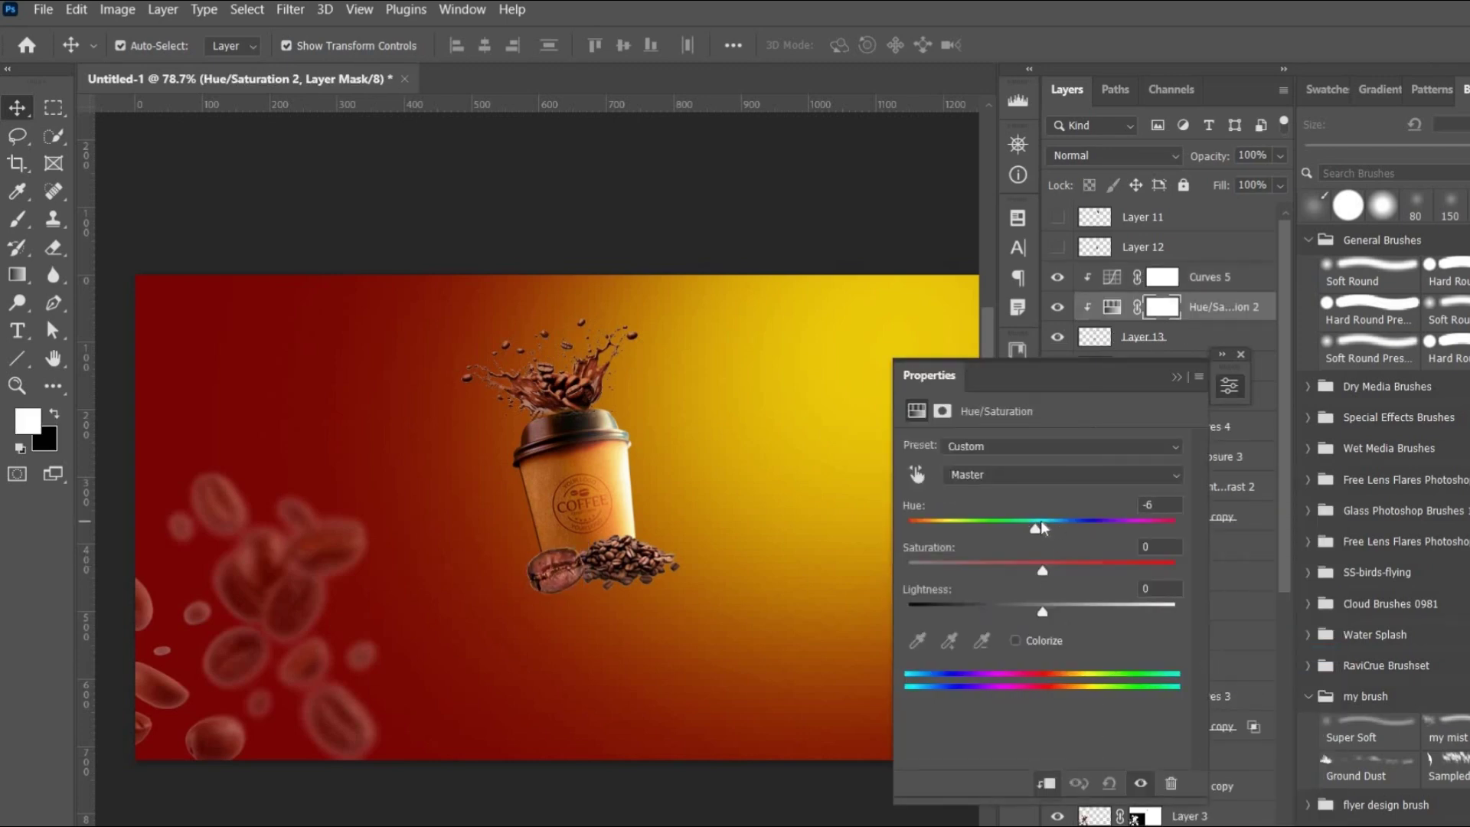
pyautogui.click(1177, 376)
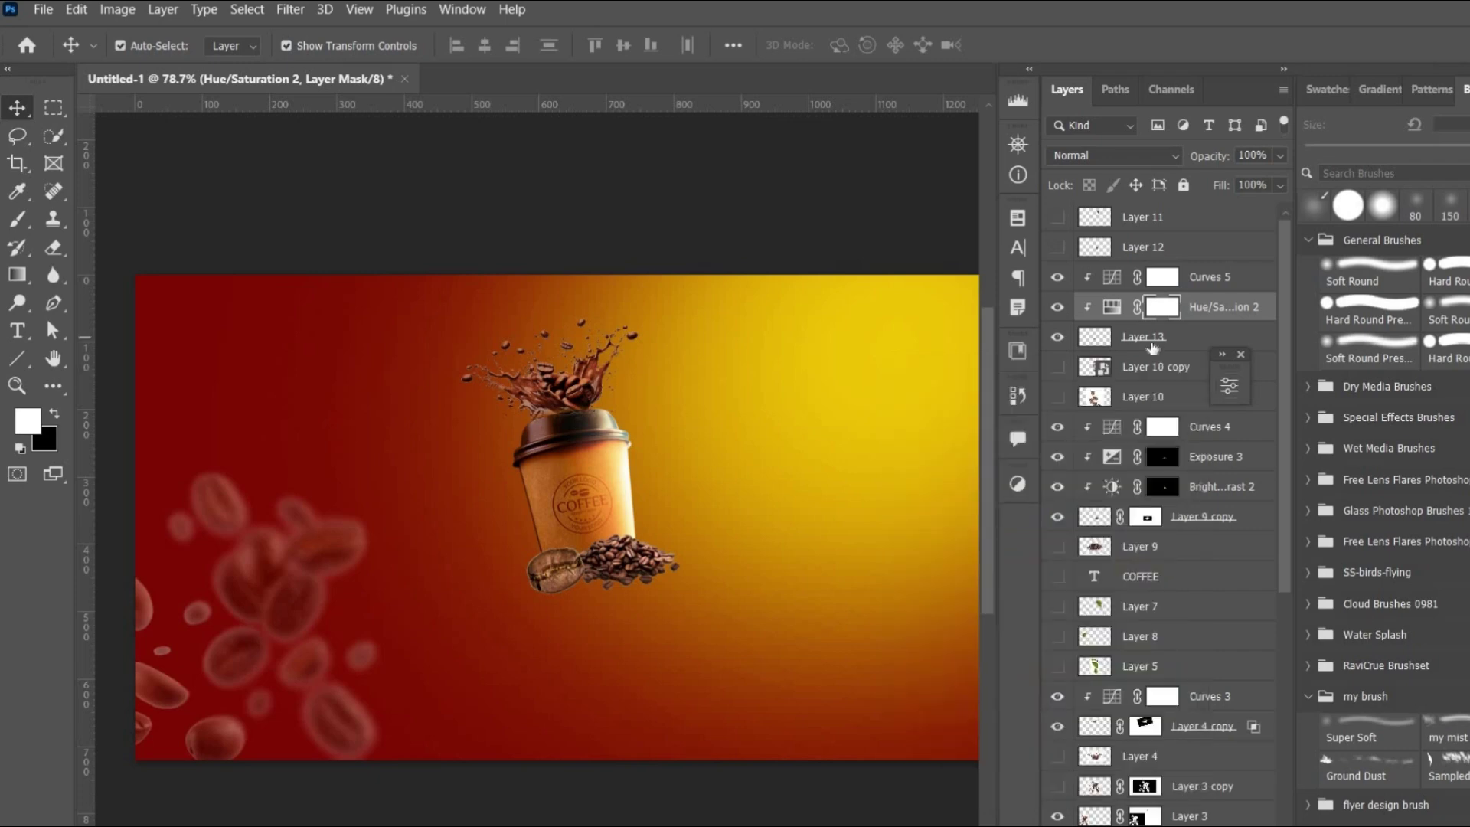
# Step: Brighten parts of the single bean with a clipped Exposure adjustment, painting its inverted mask with a 35 px brush and setting layer opacity to 64%
pyautogui.click(1143, 337)
pyautogui.click(1183, 821)
pyautogui.click(1182, 608)
pyautogui.moveTo(1043, 499); pyautogui.dragTo(1085, 499)
pyautogui.click(1177, 377)
pyautogui.hotkey('ctrl', 'i')
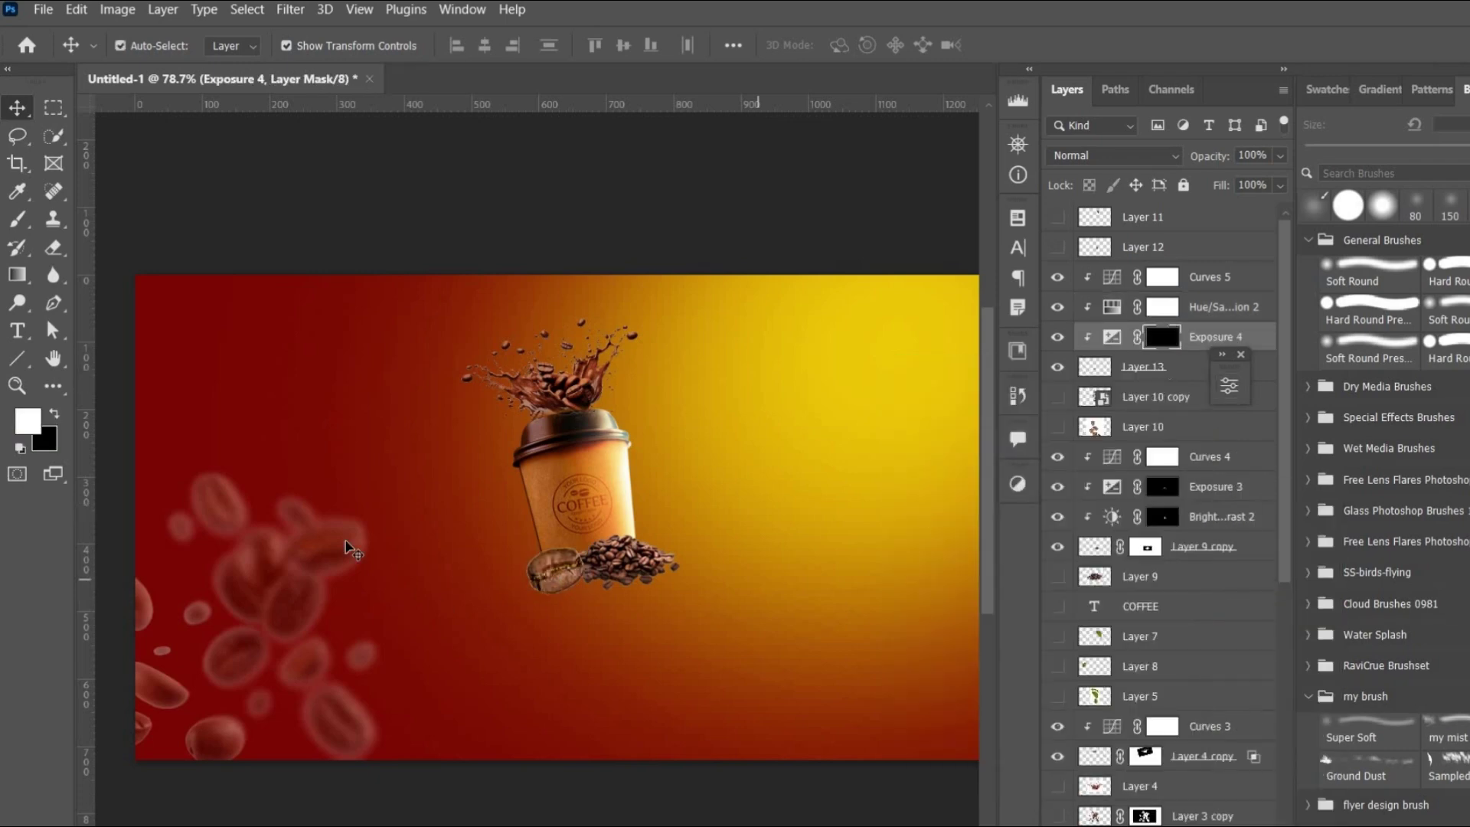
pyautogui.press('b')
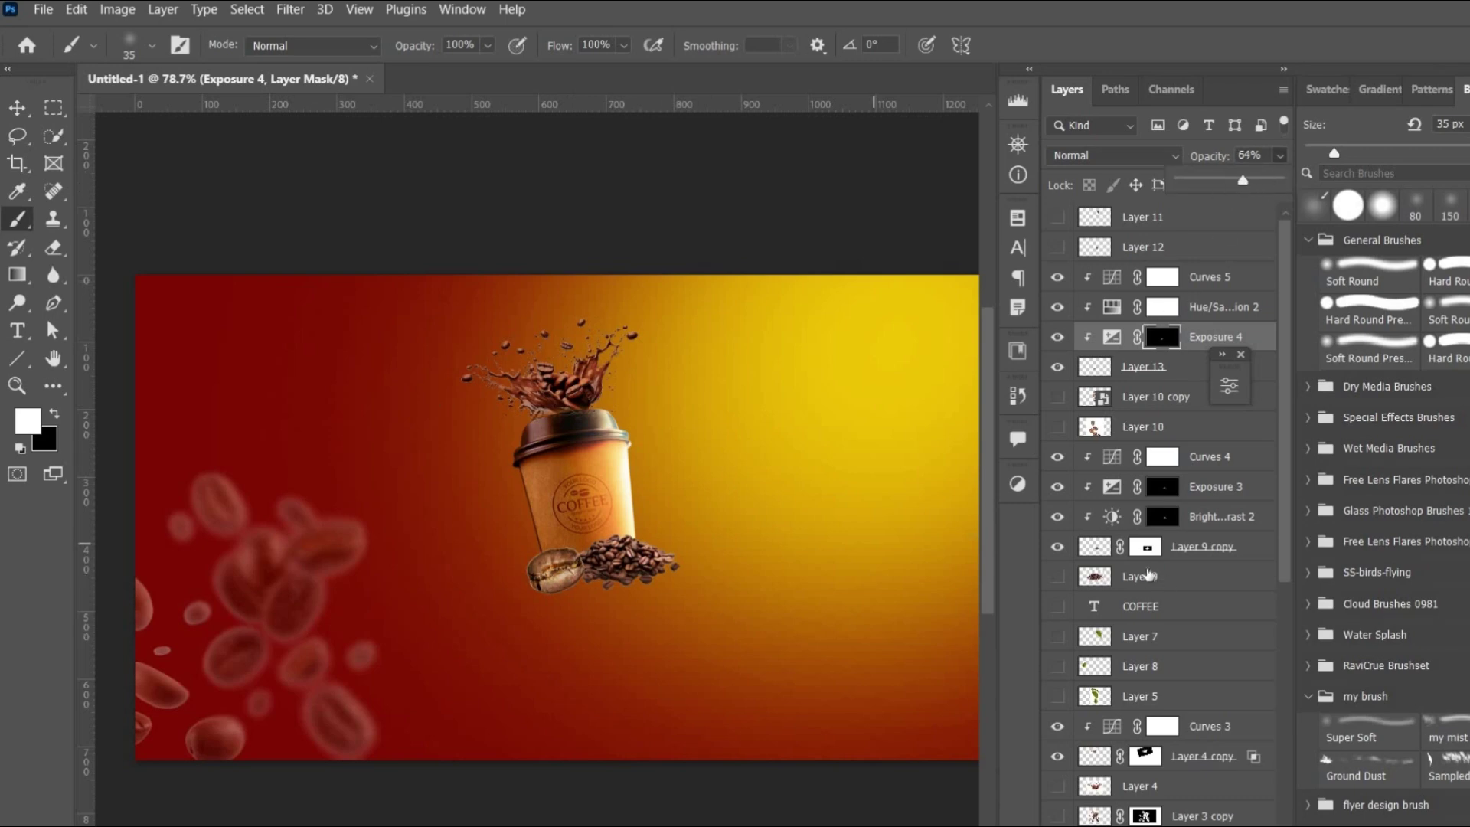
# Step: Add a clipped Color Balance adjustment to the single bean and warm its colour
pyautogui.click(1147, 576)
pyautogui.press('v')
pyautogui.click(555, 570)
pyautogui.click(1228, 385)
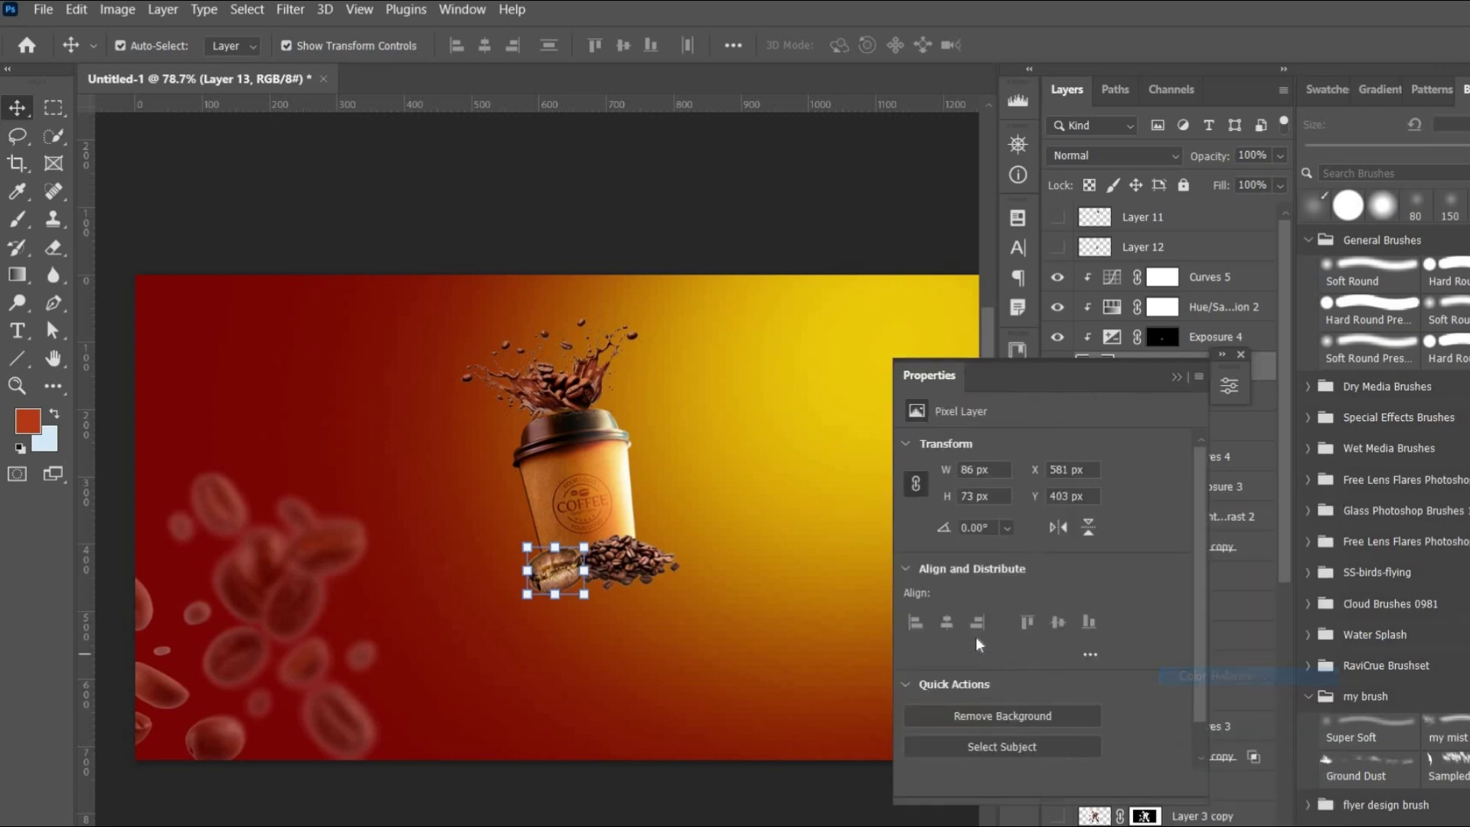
pyautogui.click(1176, 377)
# Step: Select the single bean with all its clipped adjustments and rotate it about -19° at the cup's base
pyautogui.click(1210, 277)
pyautogui.keyDown('shift'); pyautogui.click(1143, 396); pyautogui.keyUp('shift')
pyautogui.moveTo(557, 576); pyautogui.dragTo(524, 624)
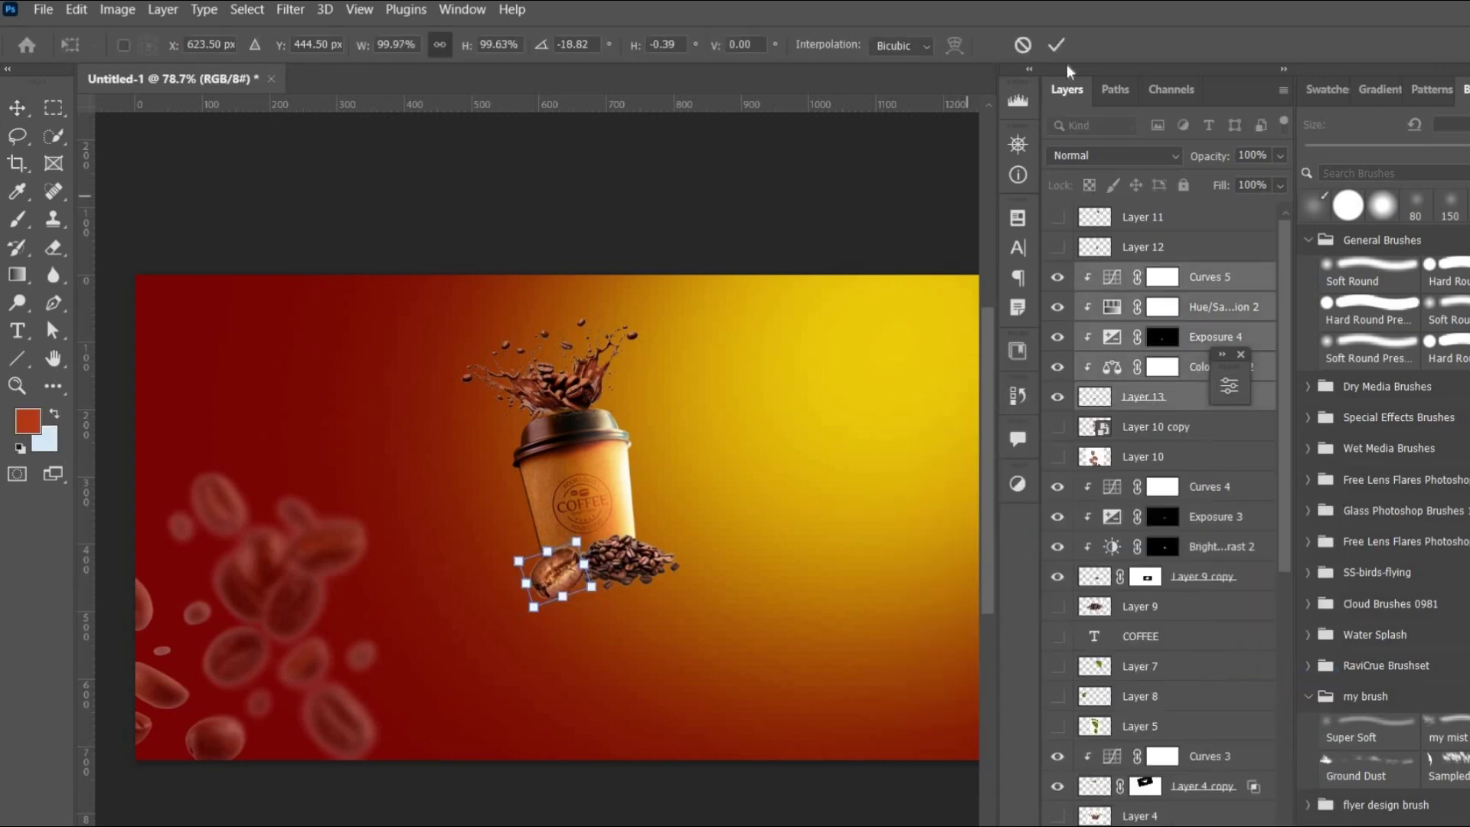
pyautogui.click(1056, 45)
# Step: Darken the midtones further in the single bean's existing Curves adjustment
pyautogui.doubleClick(1111, 276)
pyautogui.moveTo(1090, 580); pyautogui.dragTo(1093, 642)
pyautogui.click(1176, 377)
pyautogui.click(404, 212)
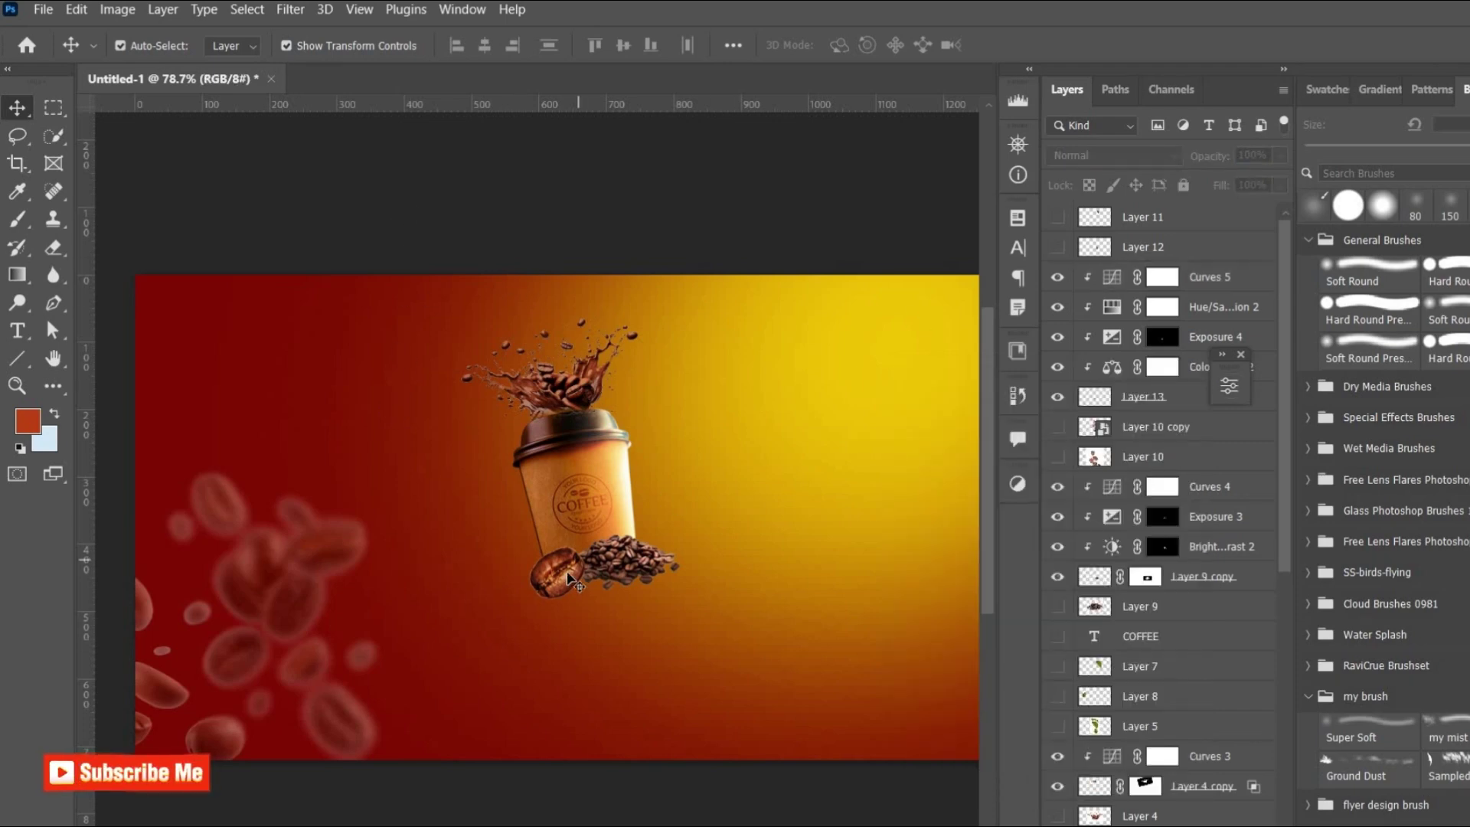
# Step: Combine the single bean and its adjustment layers into one smart object and duplicate it to the right of the cup
pyautogui.click(568, 575)
pyautogui.click(1142, 397)
pyautogui.keyDown('shift'); pyautogui.click(1161, 277); pyautogui.keyUp('shift')
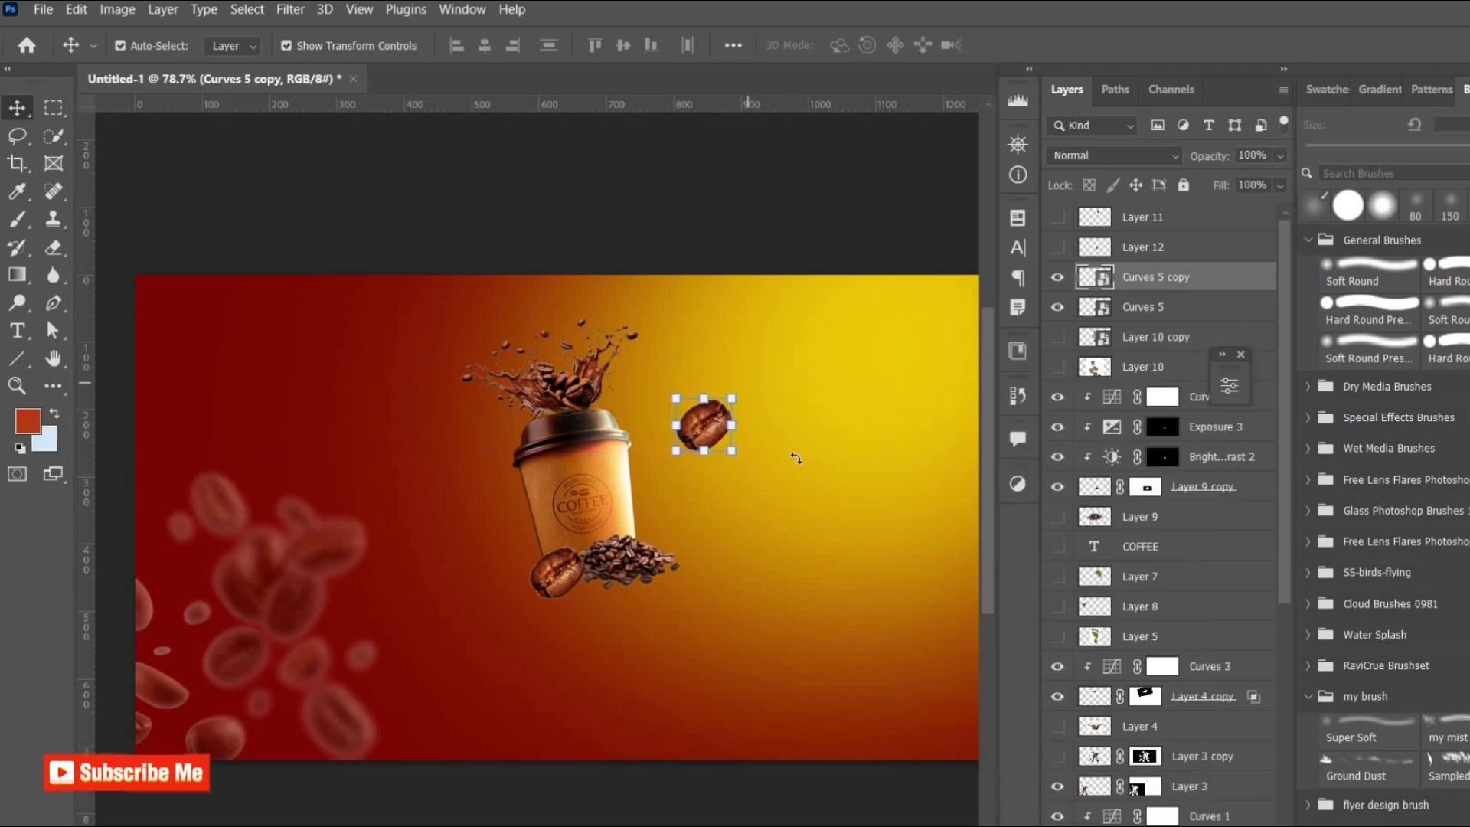
# Step: Rotate and shrink the bean copy and place it beside the blurred beans left of the cup
pyautogui.moveTo(768, 365); pyautogui.dragTo(794, 468)
pyautogui.moveTo(683, 437); pyautogui.dragTo(384, 599)
pyautogui.click(1057, 45)
pyautogui.click(613, 211)
# Step: Place another small rotated bean copy just left of the cup, above the large bean
pyautogui.click(483, 527)
pyautogui.hotkey('ctrl', 't')
pyautogui.click(1056, 45)
pyautogui.click(684, 207)
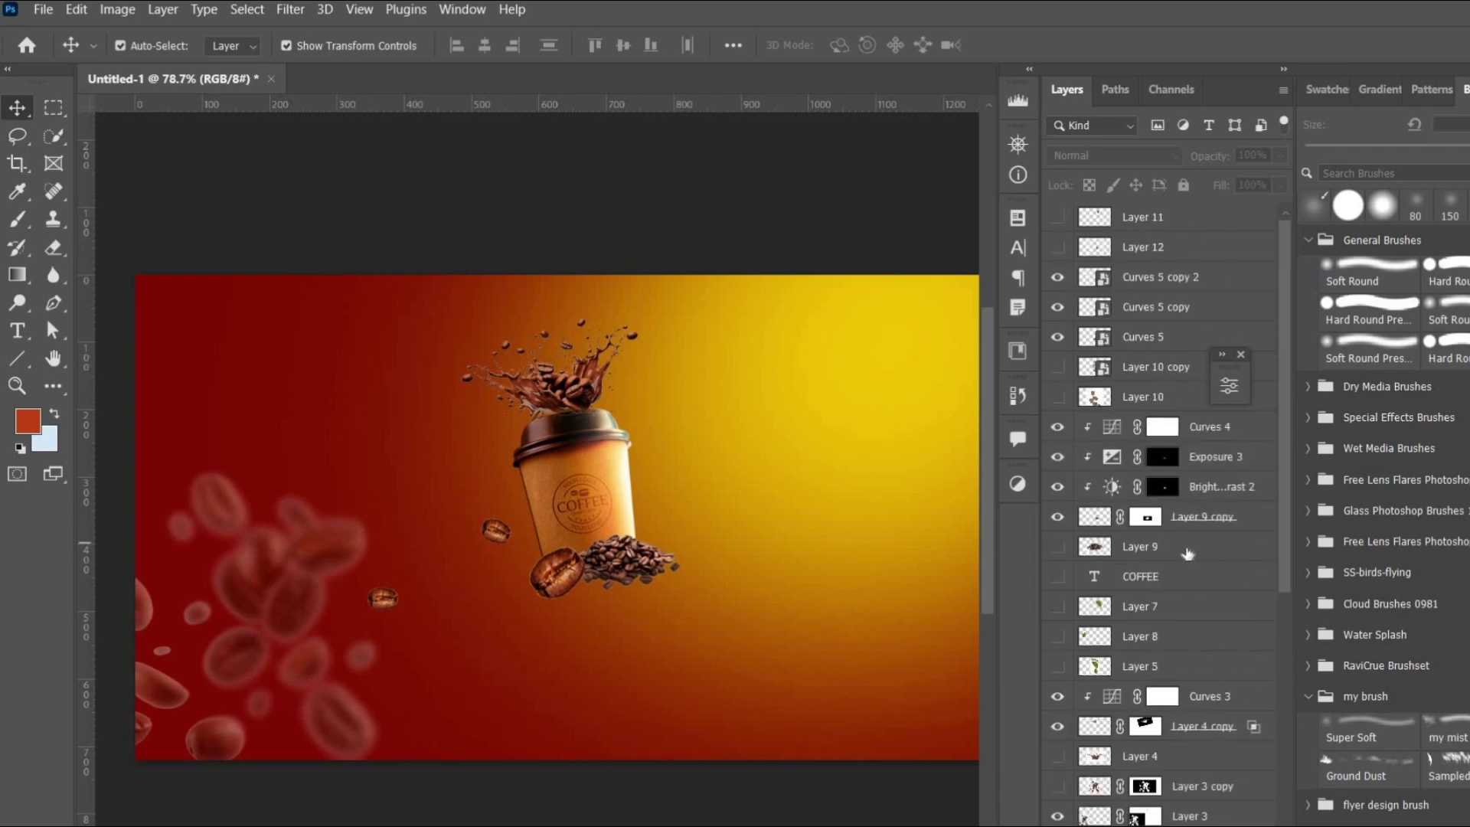
# Step: Show the COFFEE text layer and send it down the stack behind the cup, directly above Layer 15
pyautogui.scroll(-2, 1187, 553)
pyautogui.click(1057, 457)
pyautogui.moveTo(1173, 458)
pyautogui.mouseDown()
pyautogui.moveTo(1204, 819)
pyautogui.moveTo(1171, 468)
pyautogui.mouseUp()
pyautogui.click(1141, 430)
pyautogui.hotkey('ctrl', 'z')
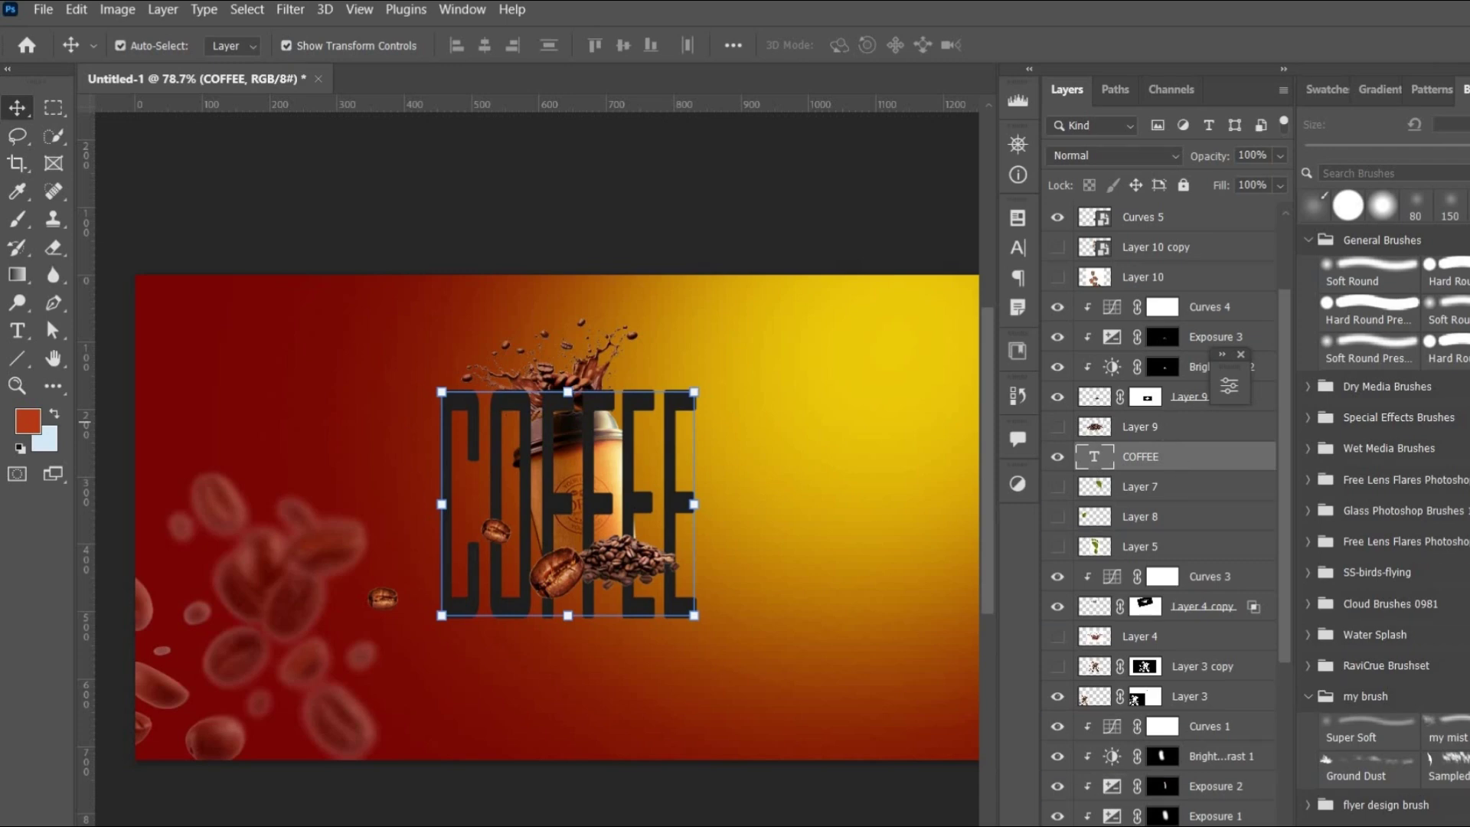
pyautogui.hotkey('ctrl', '[')
pyautogui.hotkey('ctrl', '[')
pyautogui.hotkey('ctrl', '[')
pyautogui.hotkey('ctrl', '[')
pyautogui.hotkey('ctrl', '[')
pyautogui.hotkey('ctrl', '[')
pyautogui.hotkey('ctrl', '[')
pyautogui.hotkey('ctrl', '[')
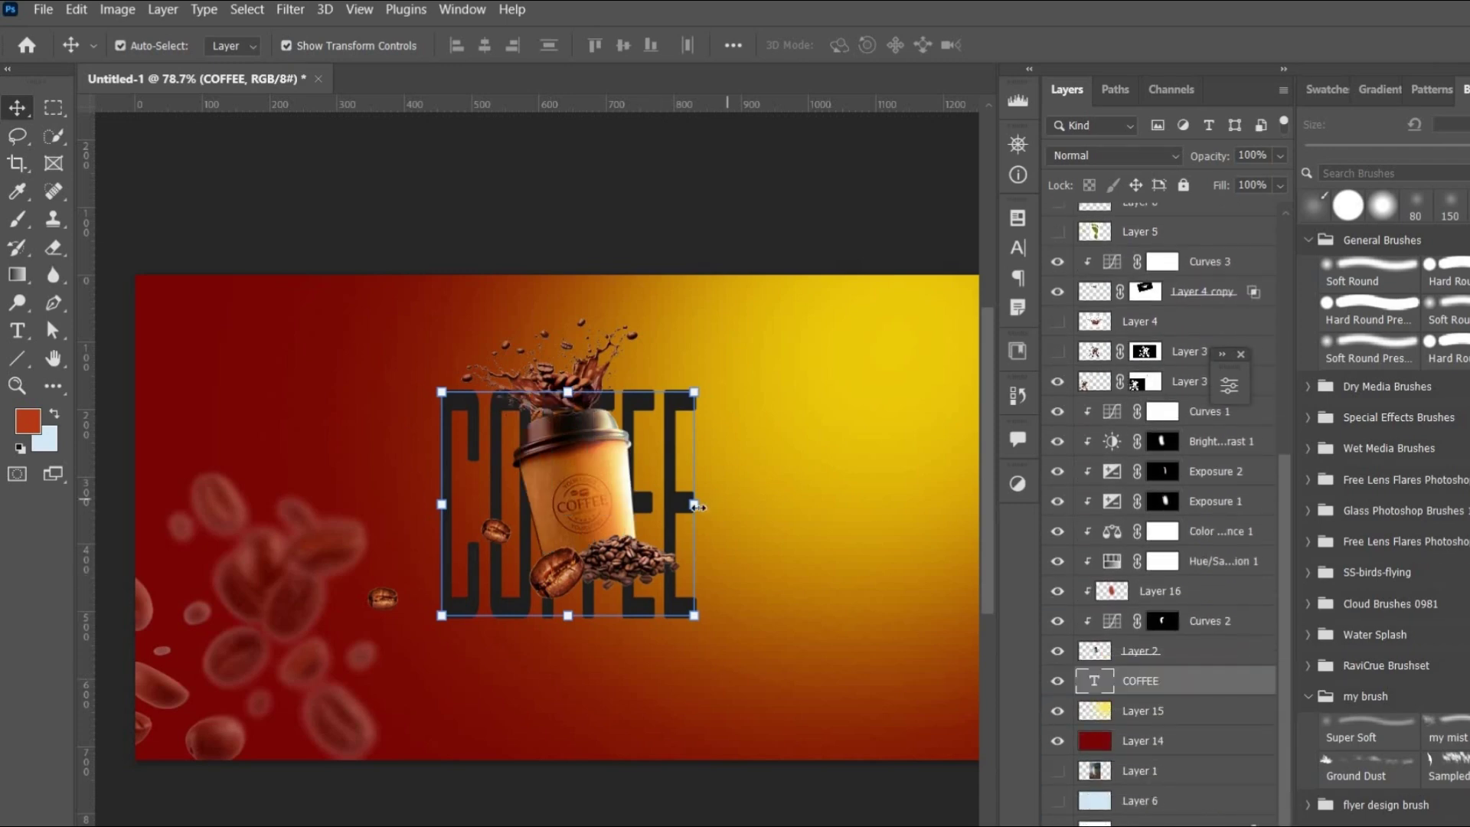
# Step: Enlarge the COFFEE text behind the cup, shift it upward and recolor it a dark red based on the background
pyautogui.moveTo(694, 505); pyautogui.dragTo(643, 453)
pyautogui.press('Return')
pyautogui.click(17, 330)
pyautogui.doubleClick(689, 440)
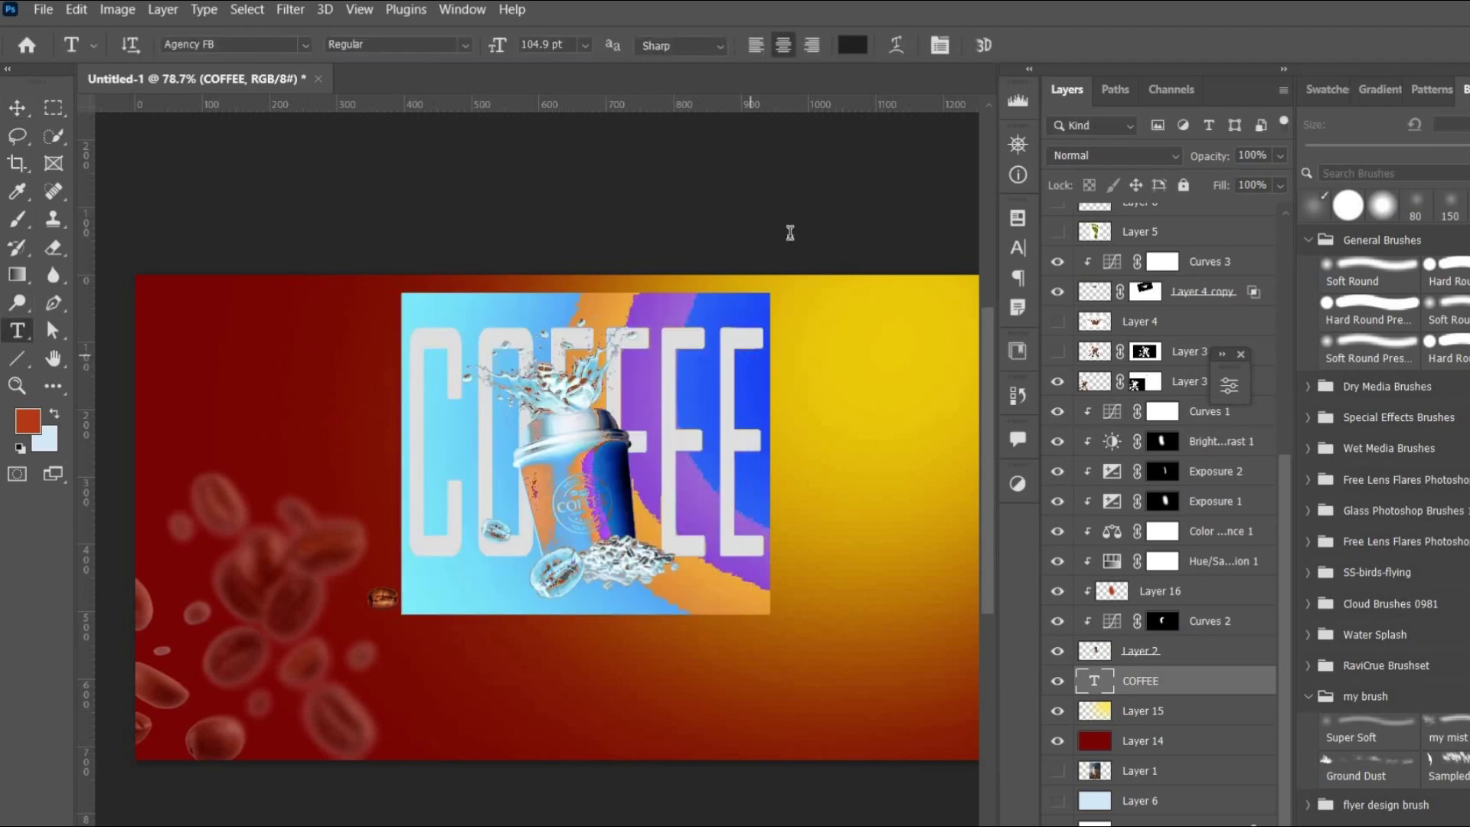
pyautogui.click(852, 45)
pyautogui.click(294, 385)
pyautogui.click(1325, 671)
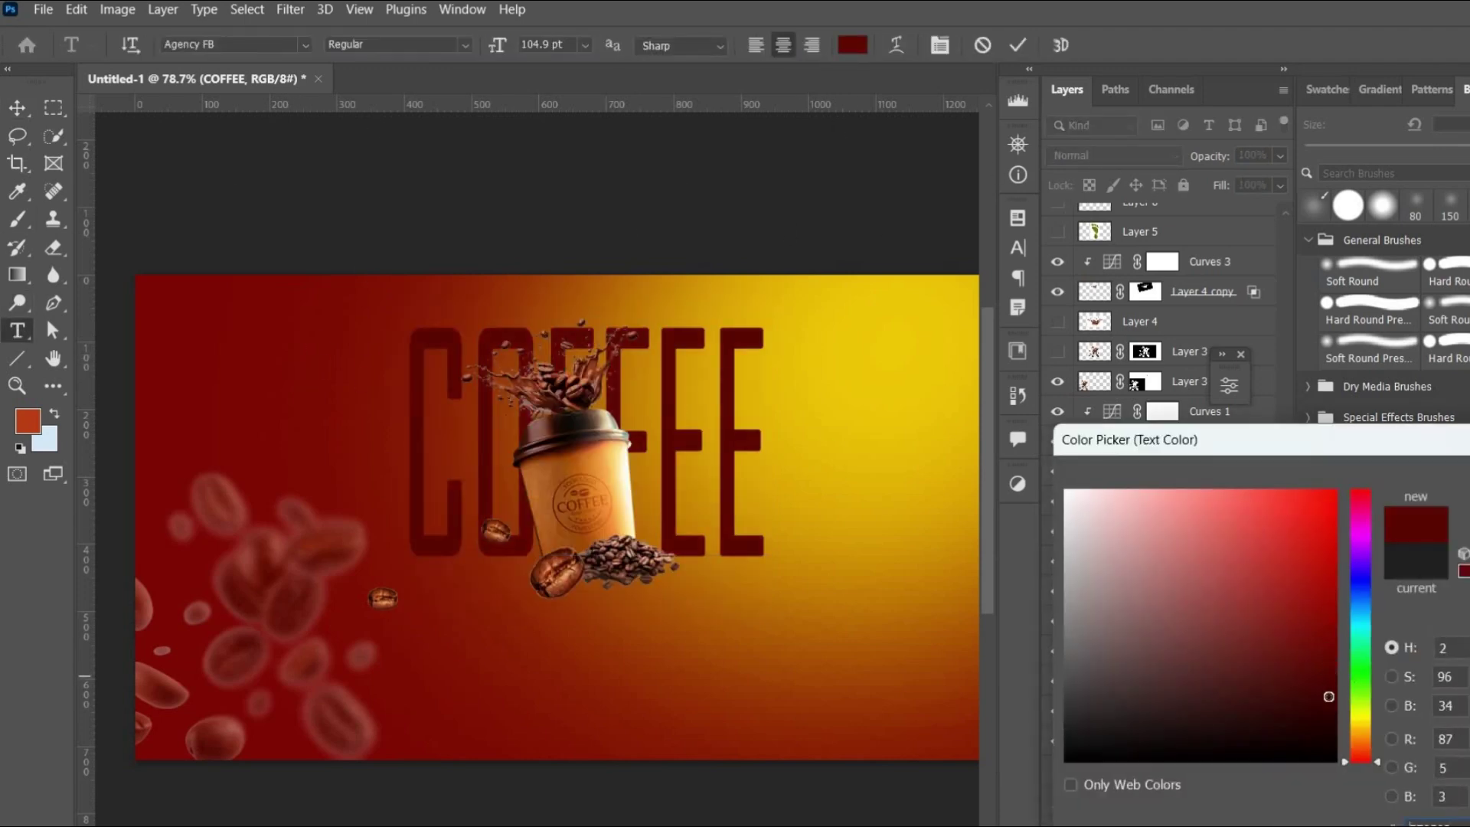
pyautogui.moveTo(1328, 696); pyautogui.dragTo(1326, 685)
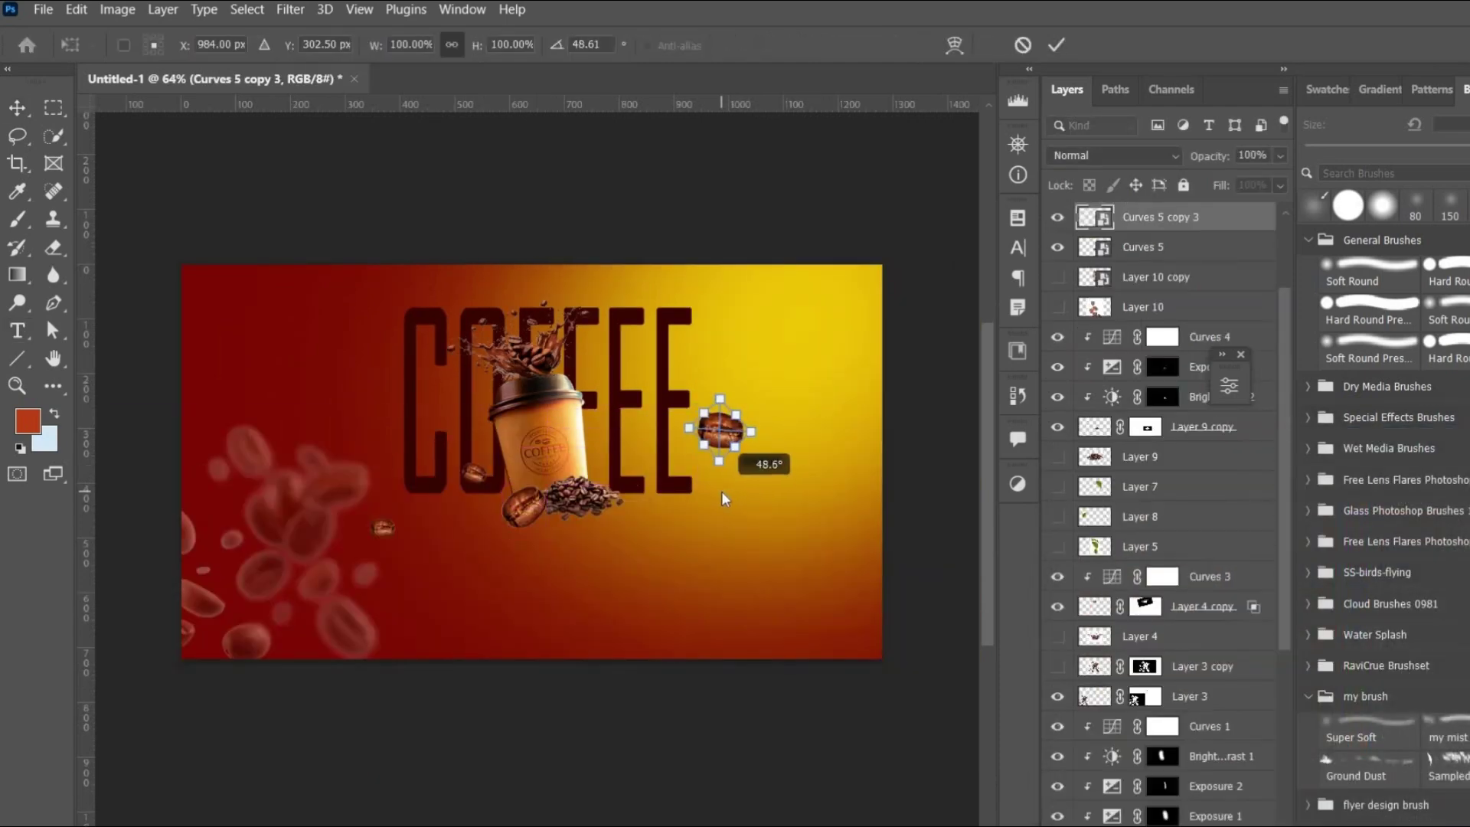
# Step: Duplicate the bean right of the text, then enlarge, rotate and place the copy partly outside the canvas's upper right corner
pyautogui.moveTo(727, 445); pyautogui.dragTo(927, 287)
pyautogui.moveTo(884, 338); pyautogui.dragTo(916, 359)
pyautogui.moveTo(867, 335); pyautogui.dragTo(871, 308)
pyautogui.press('Return')
# Step: Rasterize the upper right corner bean and soften its edges using the Blur tool with an 80 px brush
pyautogui.rightClick(52, 274)
pyautogui.click(115, 271)
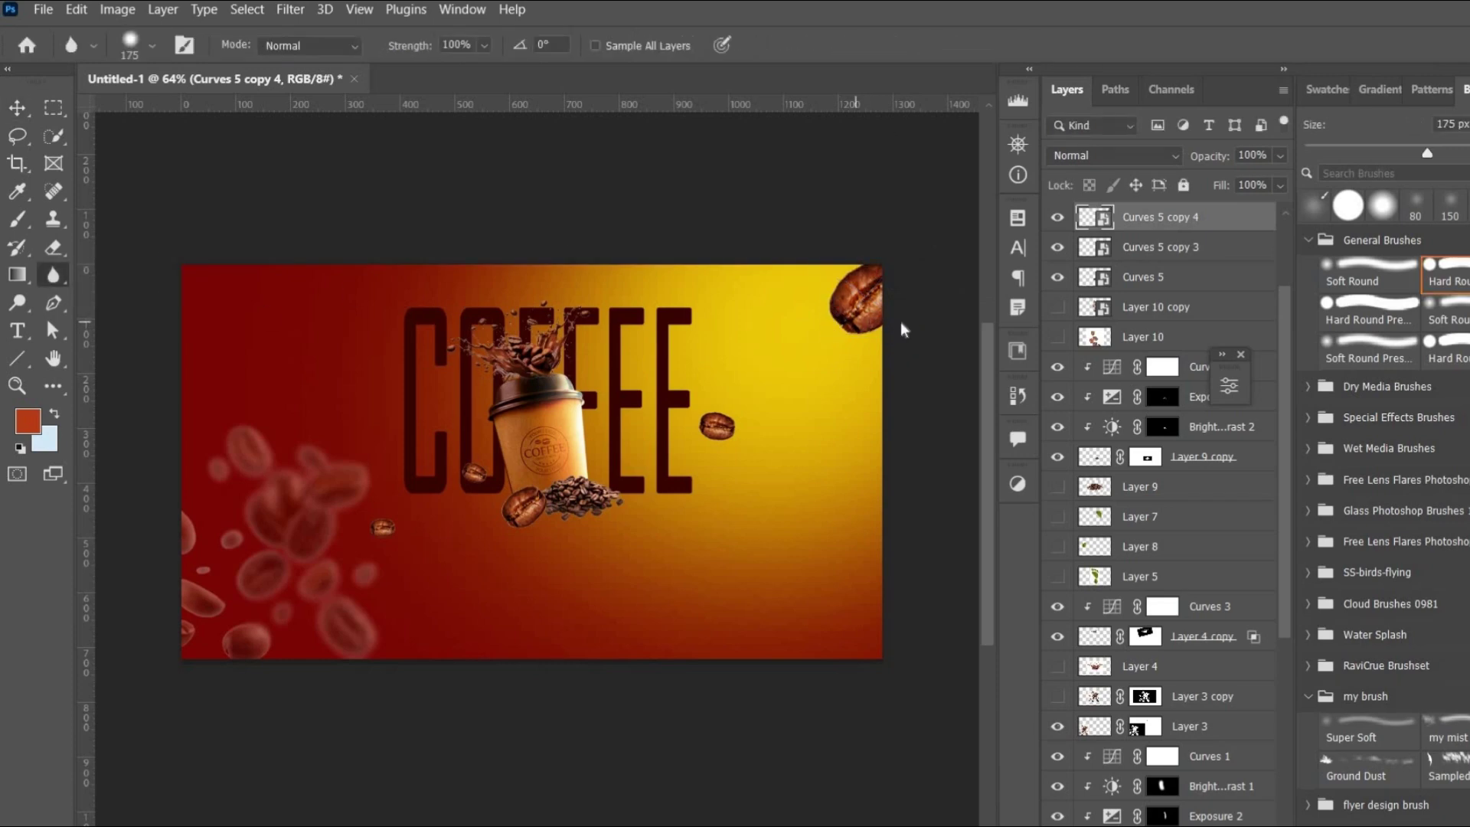
pyautogui.press('[')
pyautogui.press('[')
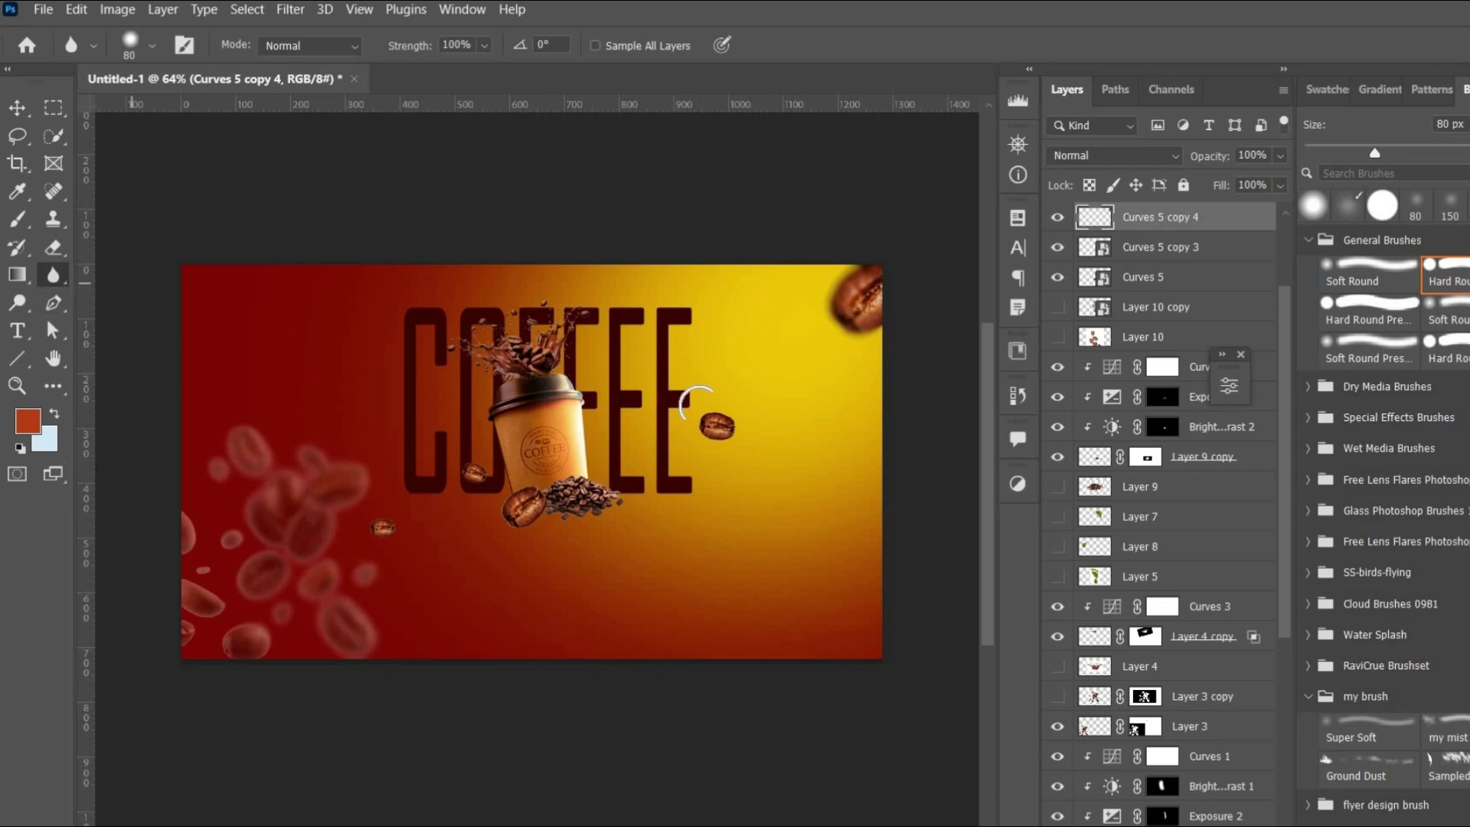
# Step: Apply a slight Motion Blur at a 32° angle to the small bean right of the COFFEE text
pyautogui.keyDown('ctrl'); pyautogui.click(857, 298); pyautogui.keyUp('ctrl')
pyautogui.click(290, 9)
pyautogui.moveTo(295, 268)
pyautogui.click(600, 384)
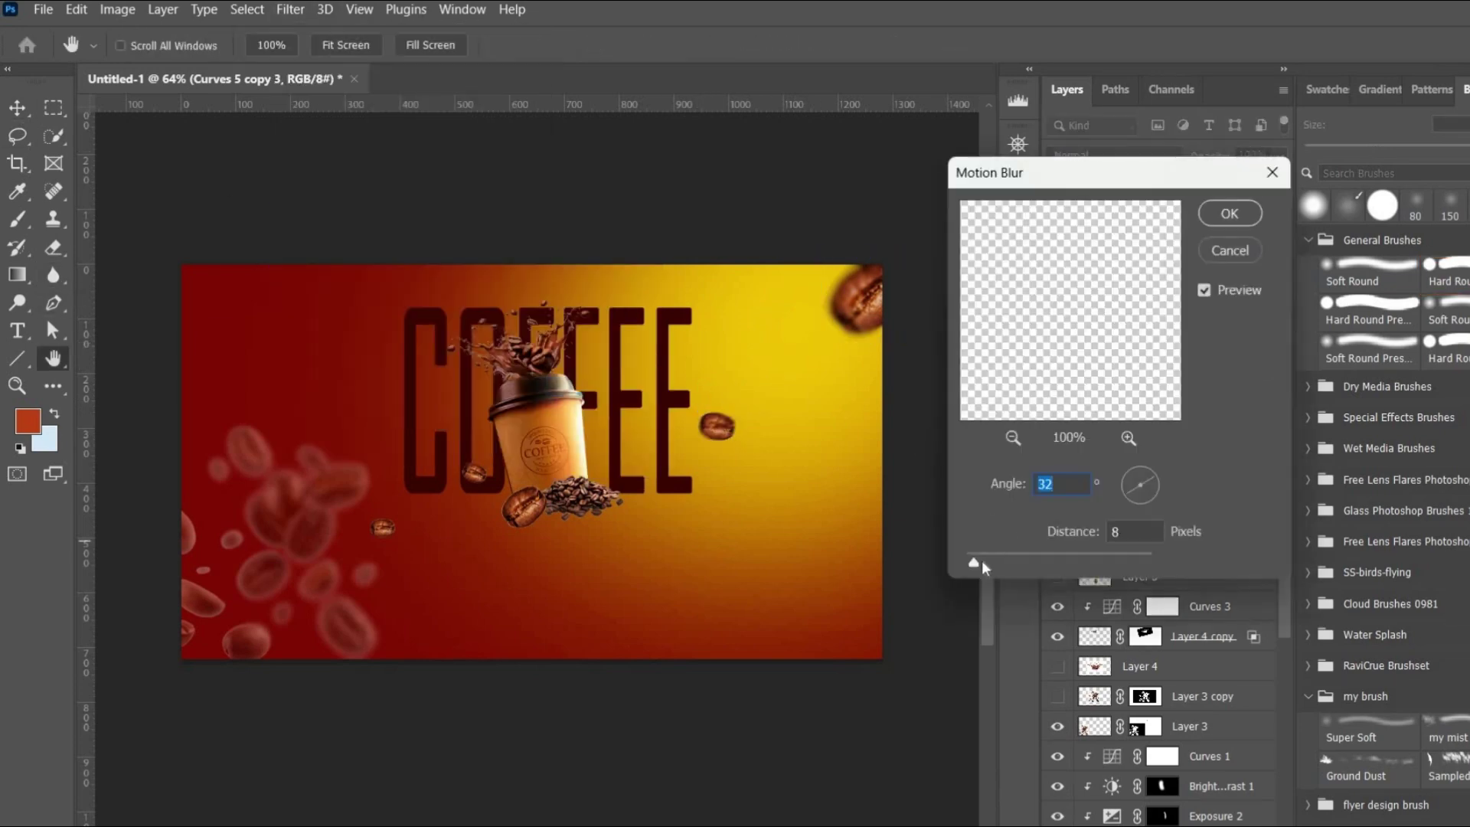
pyautogui.moveTo(975, 567); pyautogui.dragTo(970, 571)
pyautogui.click(1230, 216)
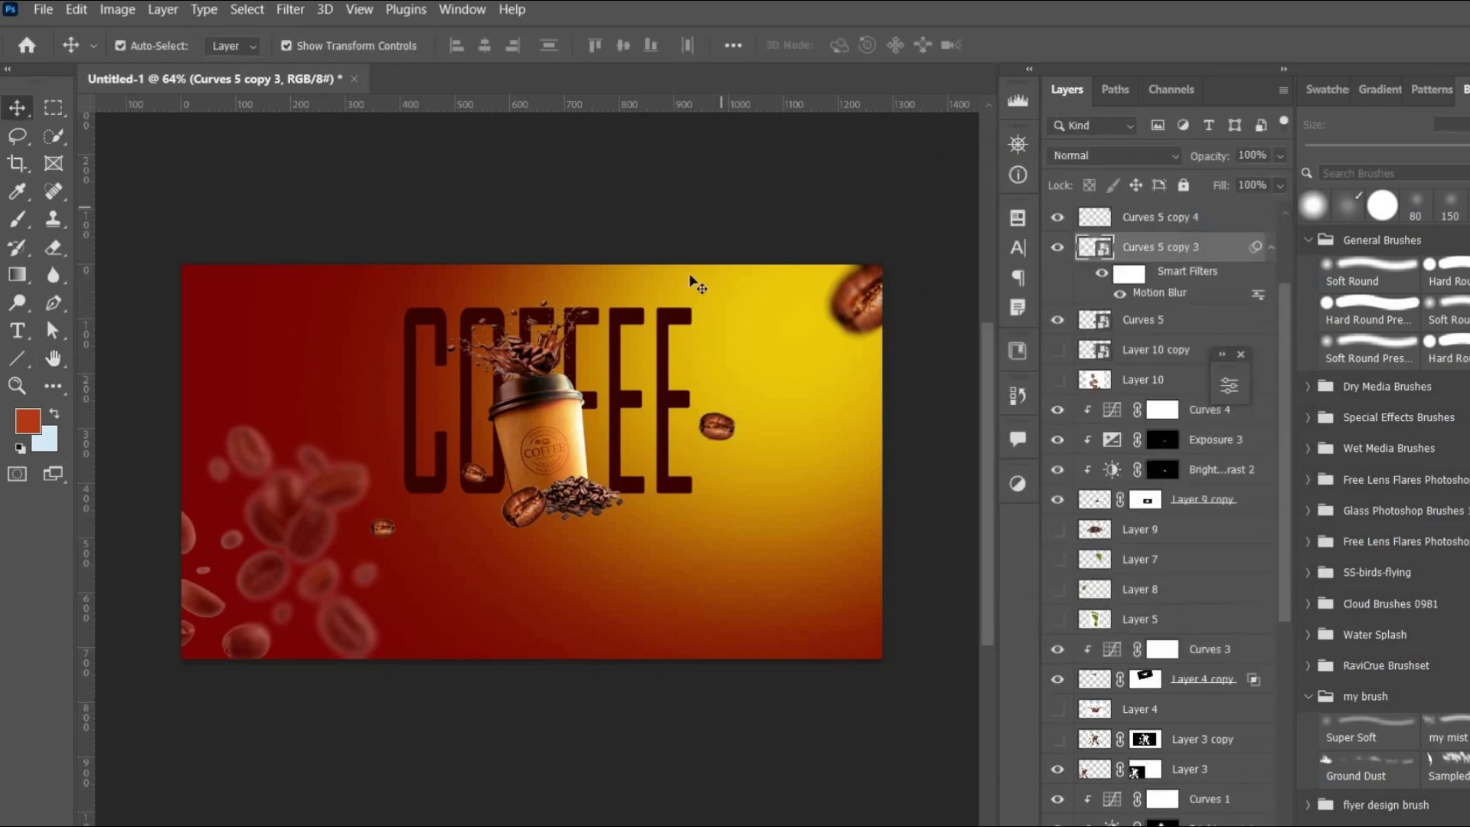
# Step: Duplicate the small motion-blurred bean to the canvas's lower right corner, enlarging and rotating the copy
pyautogui.keyDown('ctrl'); pyautogui.click(704, 296); pyautogui.keyUp('ctrl')
pyautogui.moveTo(720, 432); pyautogui.dragTo(861, 632)
pyautogui.hotkey('ctrl', 't')
pyautogui.click(1056, 44)
# Step: Apply a Motion Blur with a -40° angle and 19 pixels distance to the lower right bean
pyautogui.click(290, 9)
pyautogui.moveTo(325, 269)
pyautogui.click(607, 387)
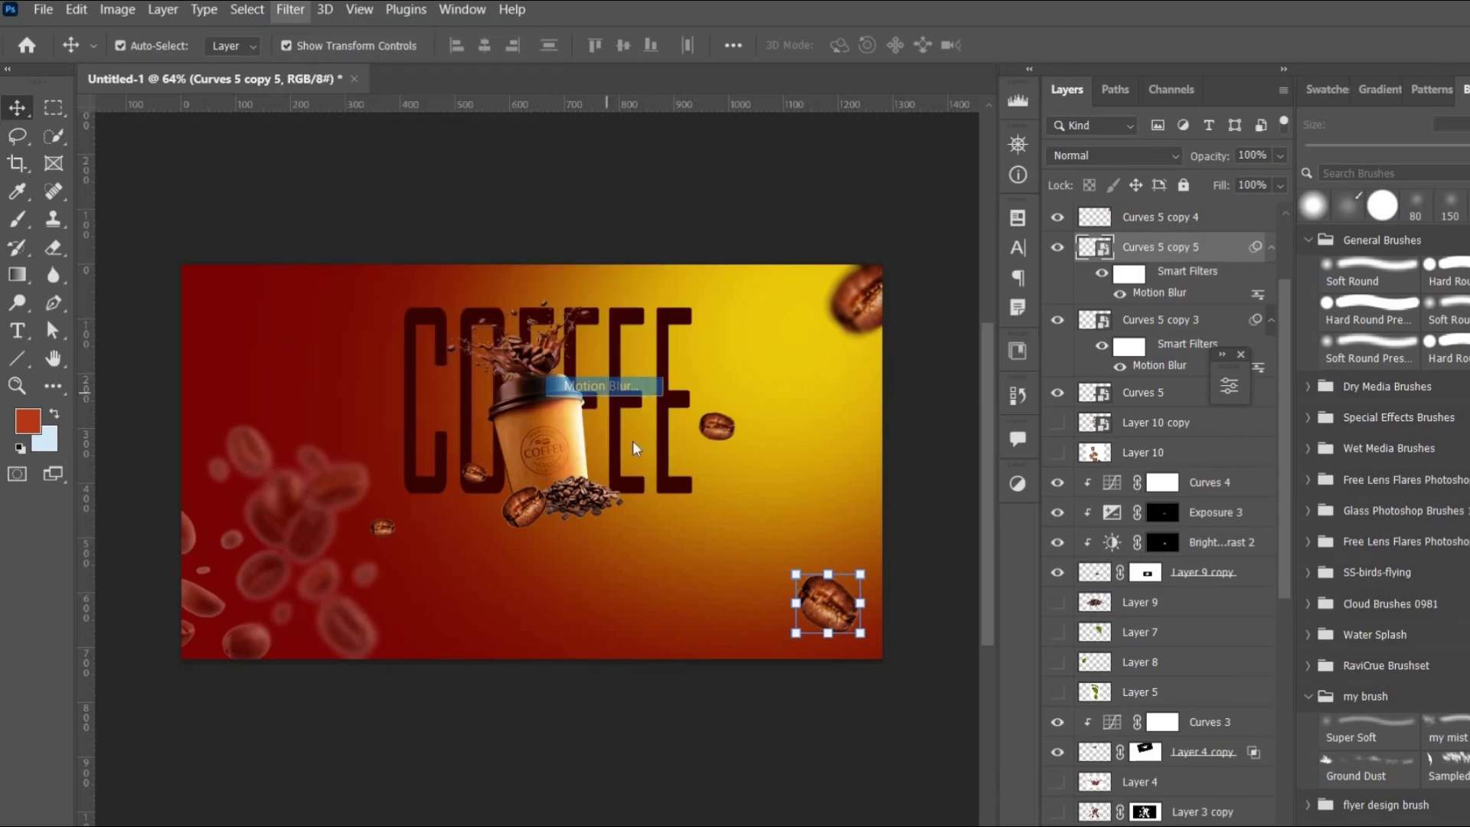
pyautogui.hotkey('shift', 'Tab')
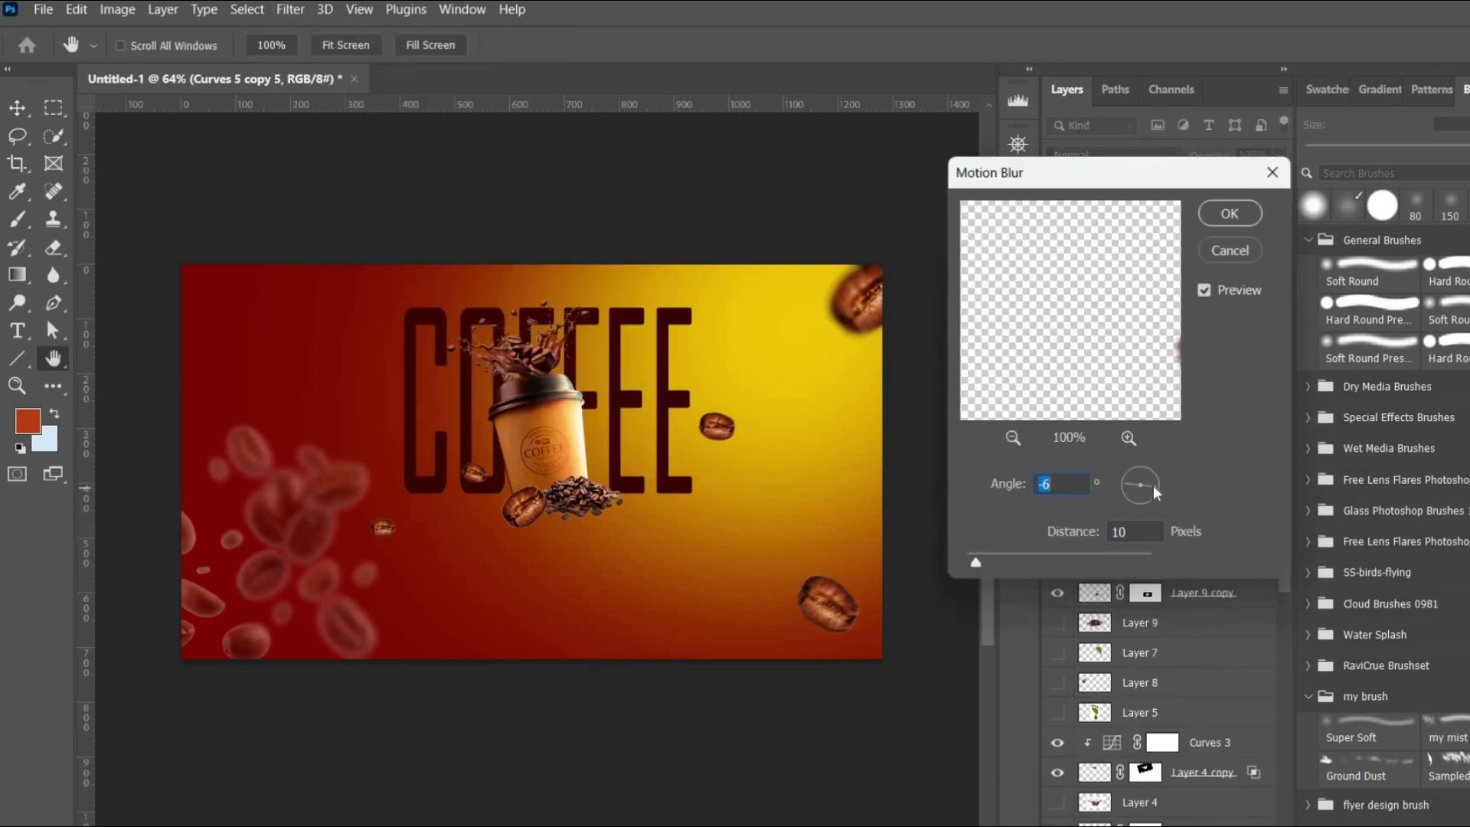
pyautogui.write('-40')
pyautogui.press('Tab')
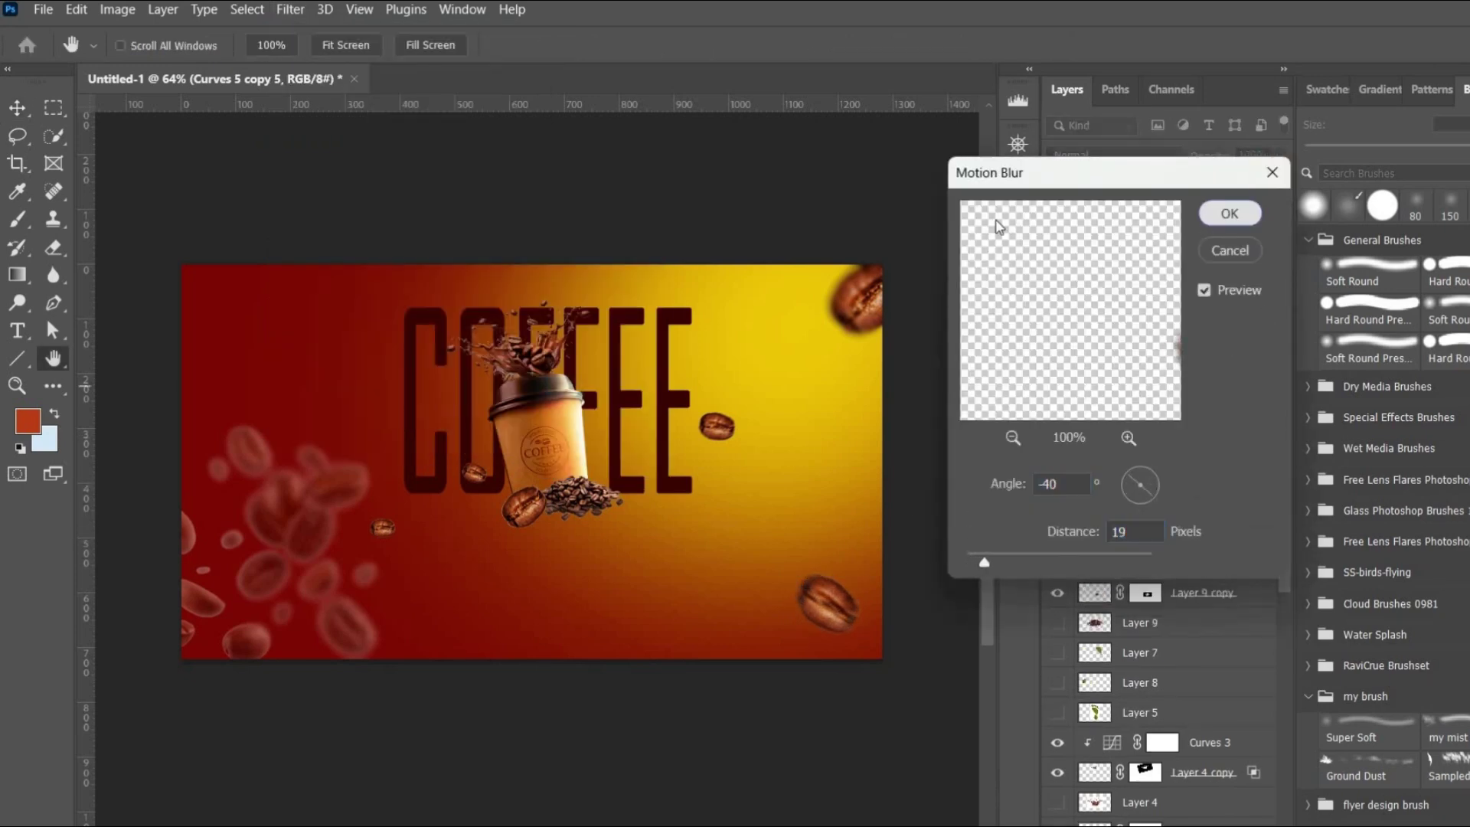
pyautogui.press('Return')
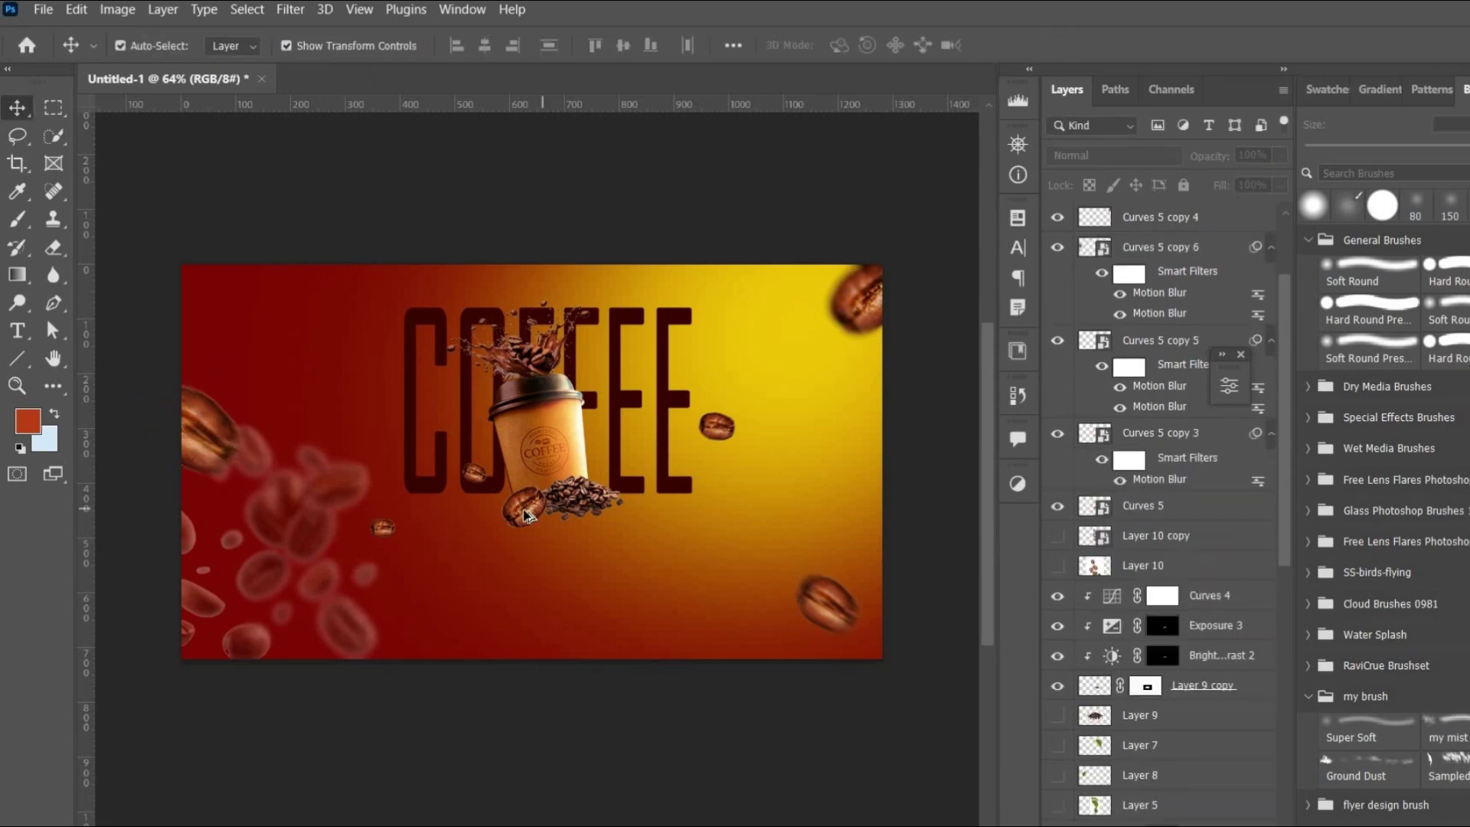
# Step: Duplicate the coffee bean at the cup's base and place the copy beside the upper left of the COFFEE text
pyautogui.moveTo(527, 515); pyautogui.dragTo(388, 342)
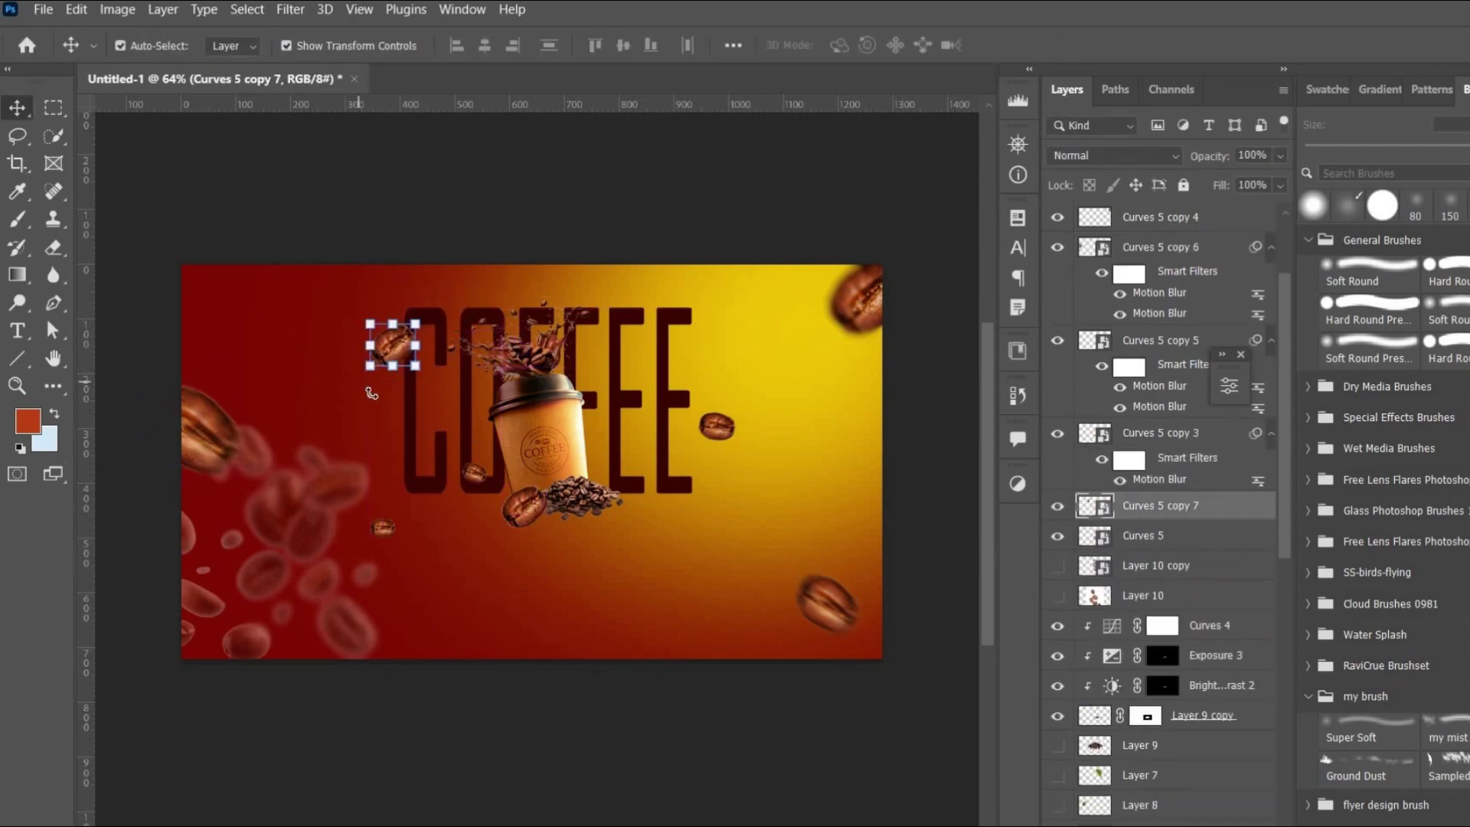
pyautogui.click(463, 459)
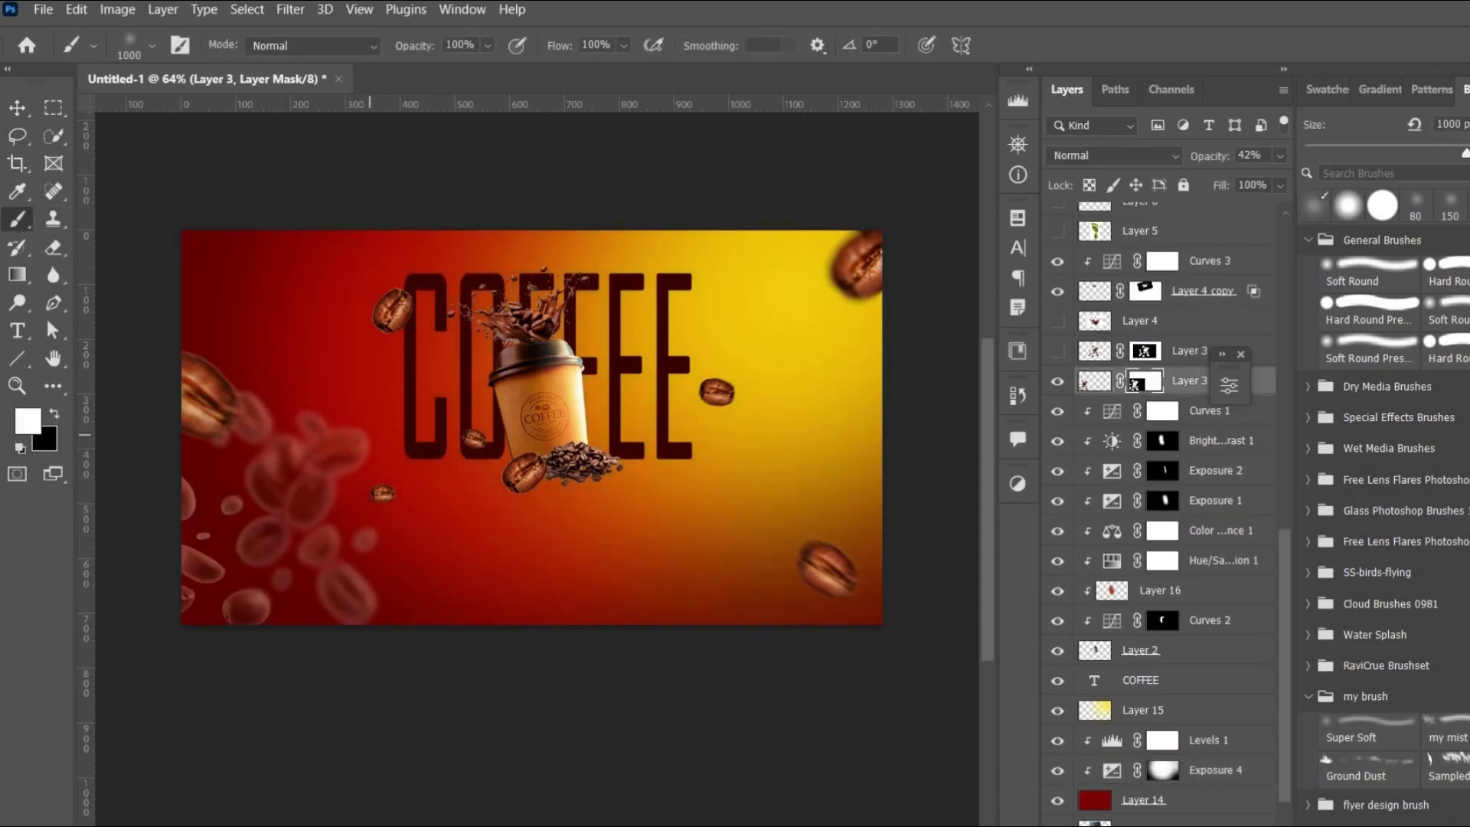
# Step: Fade the red blurred beans in the canvas's lower left by painting black on their layer mask with a 1000 px brush
pyautogui.click(370, 434)
pyautogui.hotkey('ctrl', 'z')
pyautogui.press('x')
pyautogui.click(381, 427)
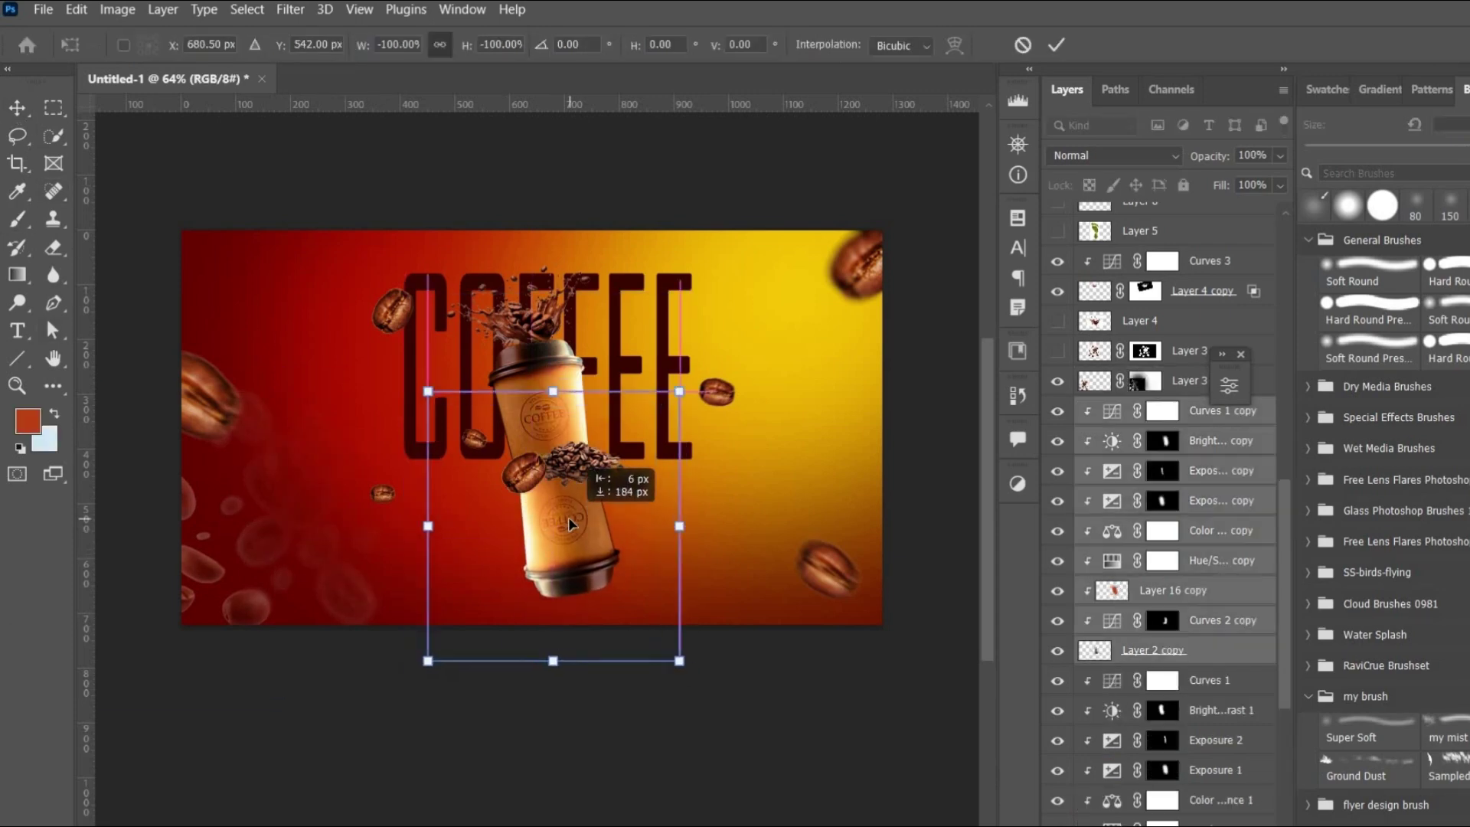
# Step: Flip the upside-down cup copy horizontally and align it beneath the original cup as a reflection
pyautogui.rightClick(576, 531)
pyautogui.click(612, 515)
pyautogui.moveTo(564, 531); pyautogui.dragTo(567, 545)
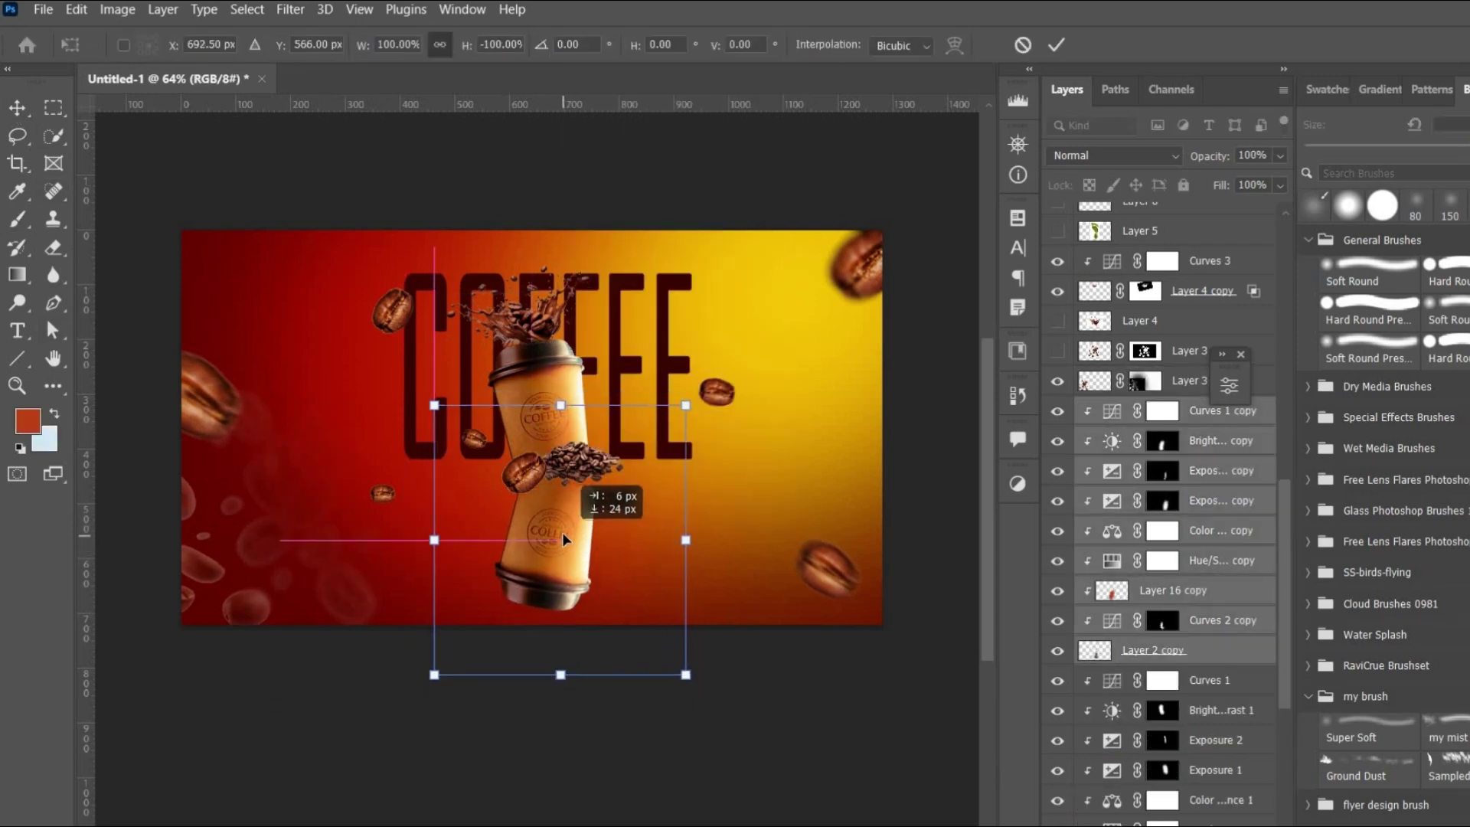
pyautogui.click(1057, 44)
# Step: Convert the reflected cup layers to a smart object and mask out its lower part with a 1000 px black brush
pyautogui.rightClick(1222, 651)
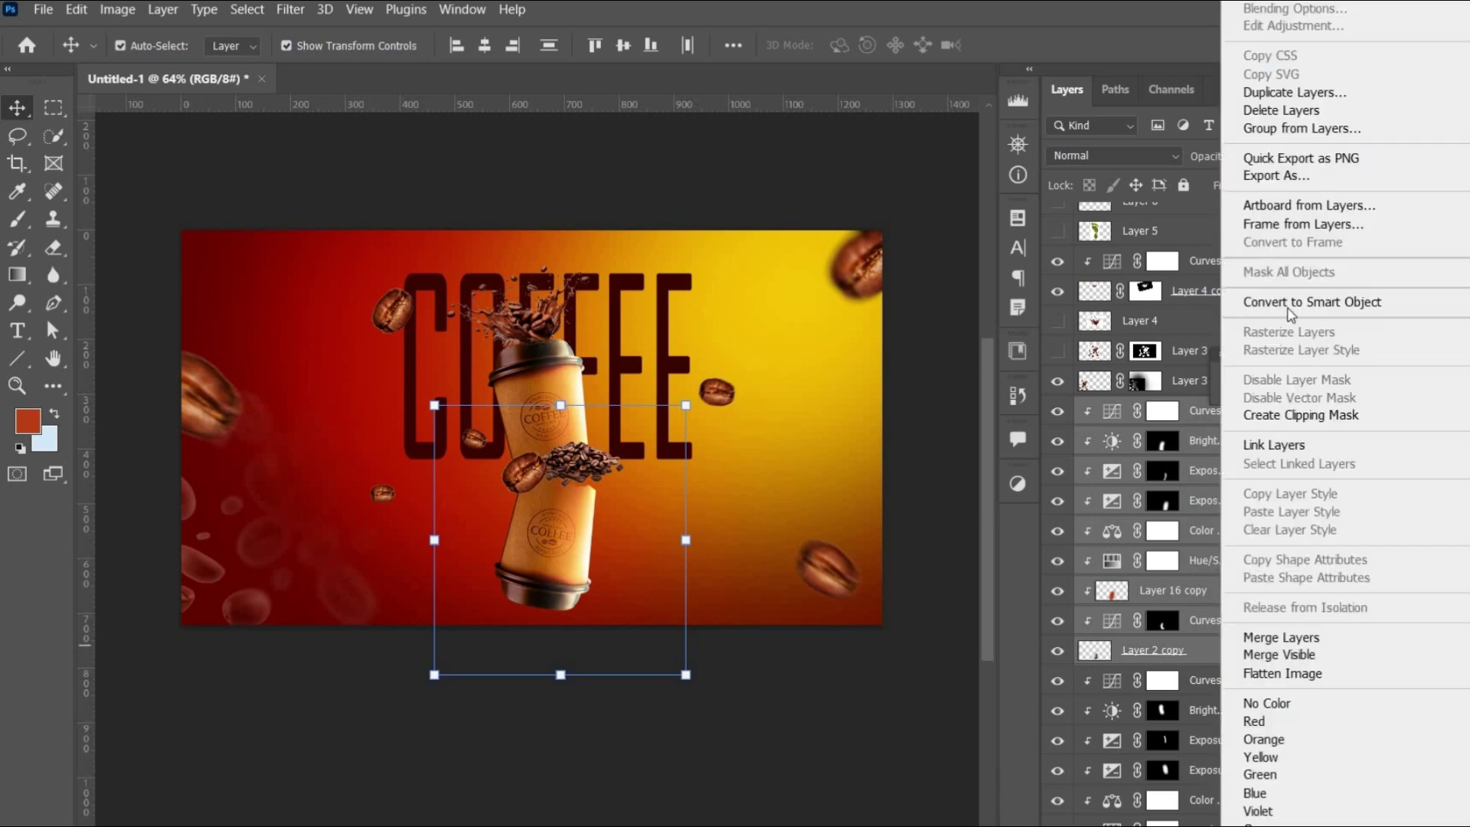
pyautogui.click(1292, 306)
pyautogui.click(1139, 825)
pyautogui.click(18, 220)
pyautogui.moveTo(492, 646); pyautogui.dragTo(580, 657)
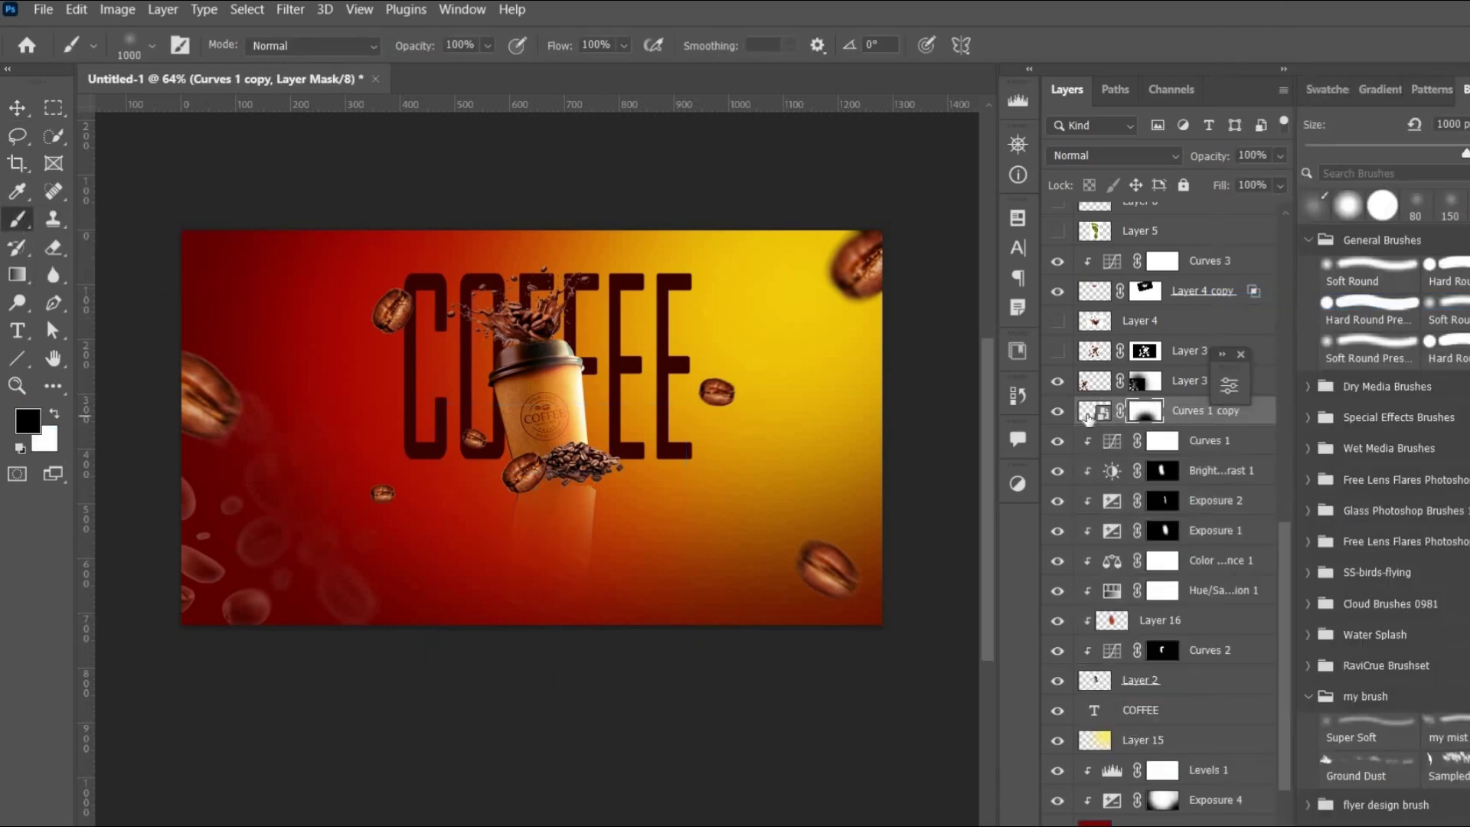
# Step: Darken the cup reflection with a clipped Curves adjustment and nudge the reflection slightly down
pyautogui.click(1170, 824)
pyautogui.click(1132, 581)
pyautogui.moveTo(1062, 609); pyautogui.dragTo(1139, 603)
pyautogui.click(1175, 376)
pyautogui.press('v')
pyautogui.moveTo(566, 507); pyautogui.dragTo(565, 518)
pyautogui.click(331, 176)
# Step: Duplicate the bean pile with its clipped adjustment layers and convert the copies to one smart object
pyautogui.click(584, 471)
pyautogui.scroll(3, 1141, 383)
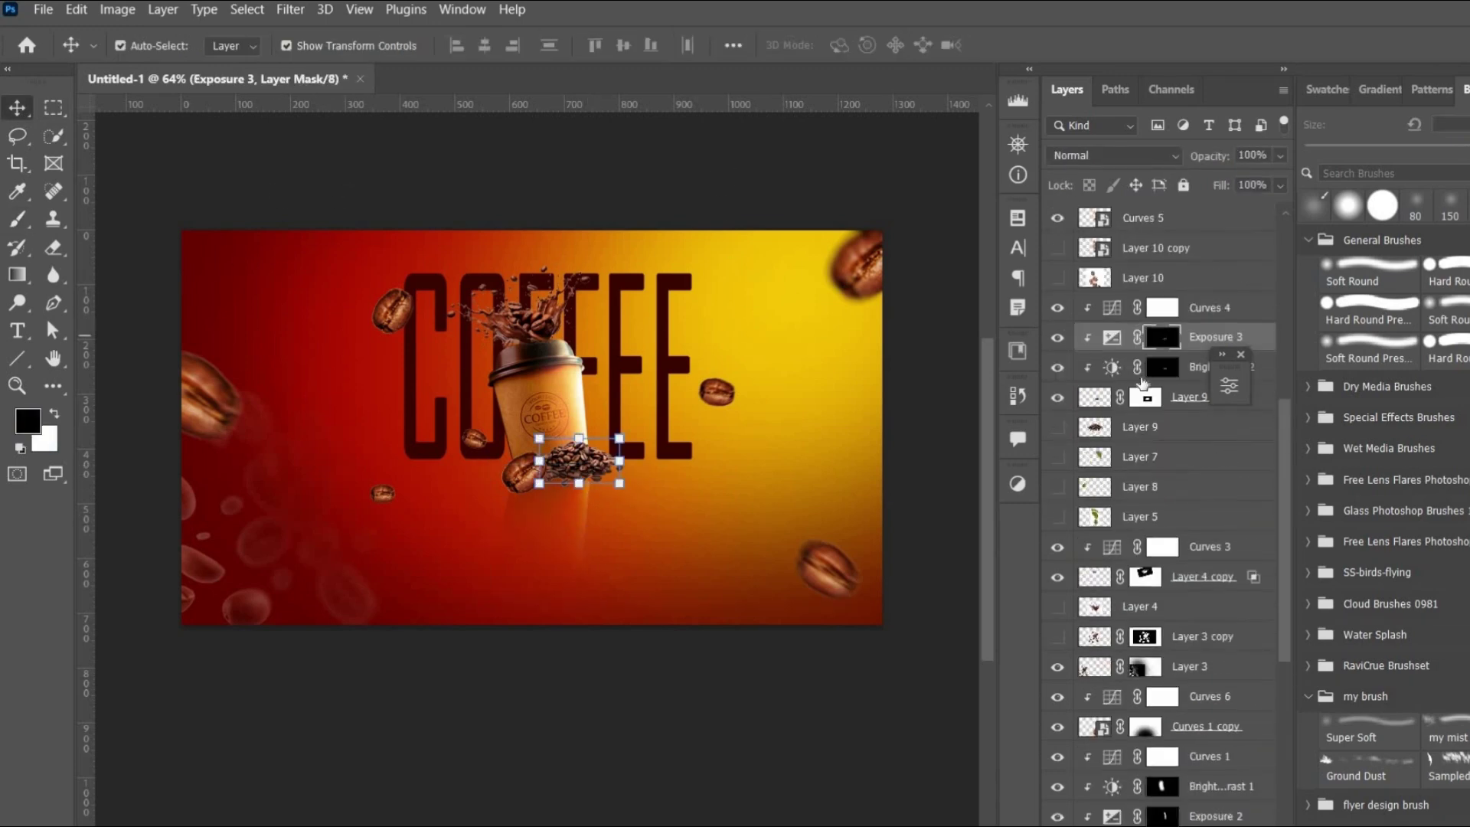
pyautogui.click(1101, 405)
pyautogui.keyDown('shift'); pyautogui.click(1204, 305); pyautogui.keyUp('shift')
pyautogui.hotkey('ctrl', 'j')
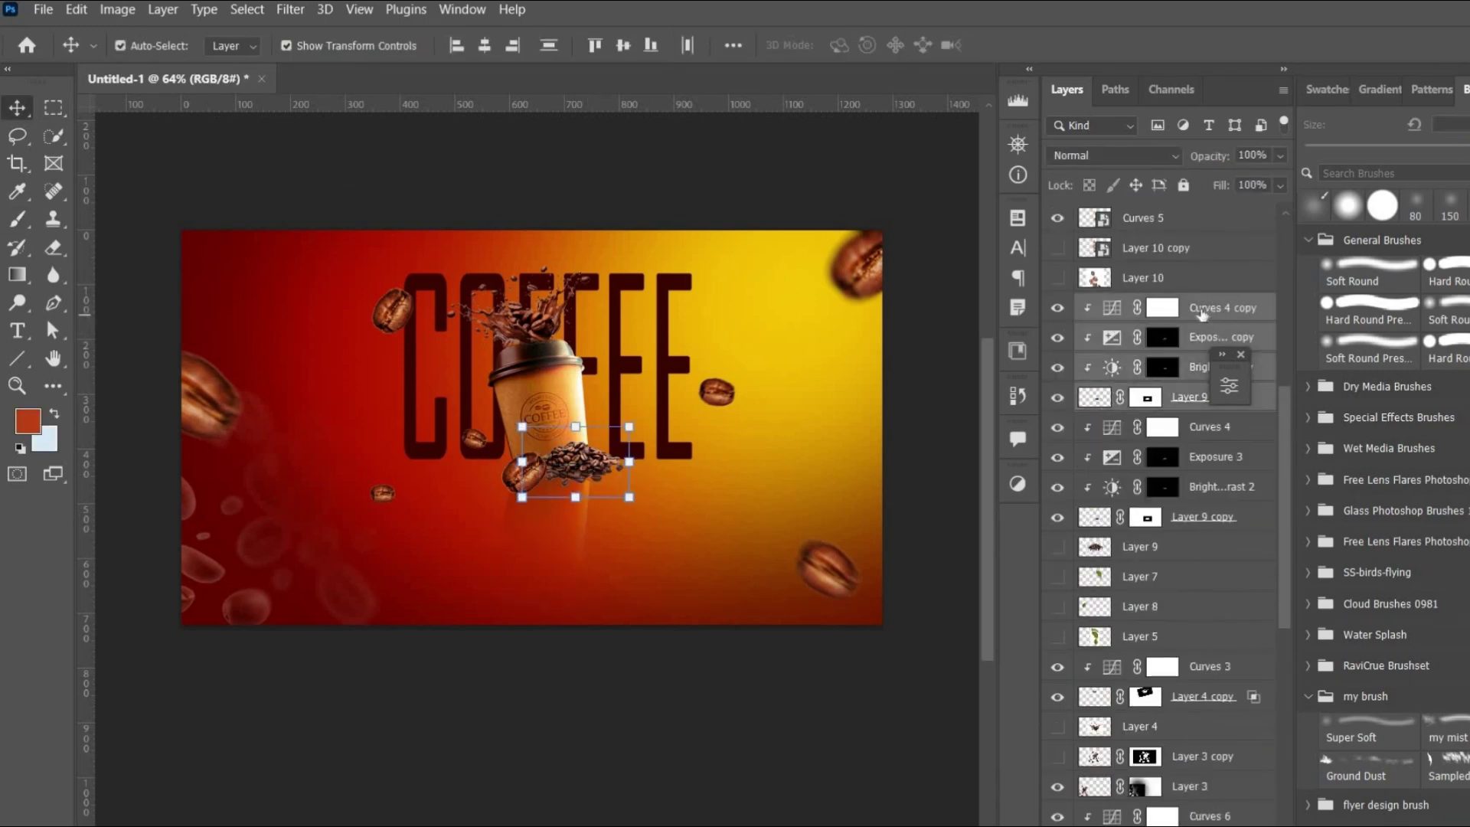
pyautogui.rightClick(1203, 311)
pyautogui.click(1240, 299)
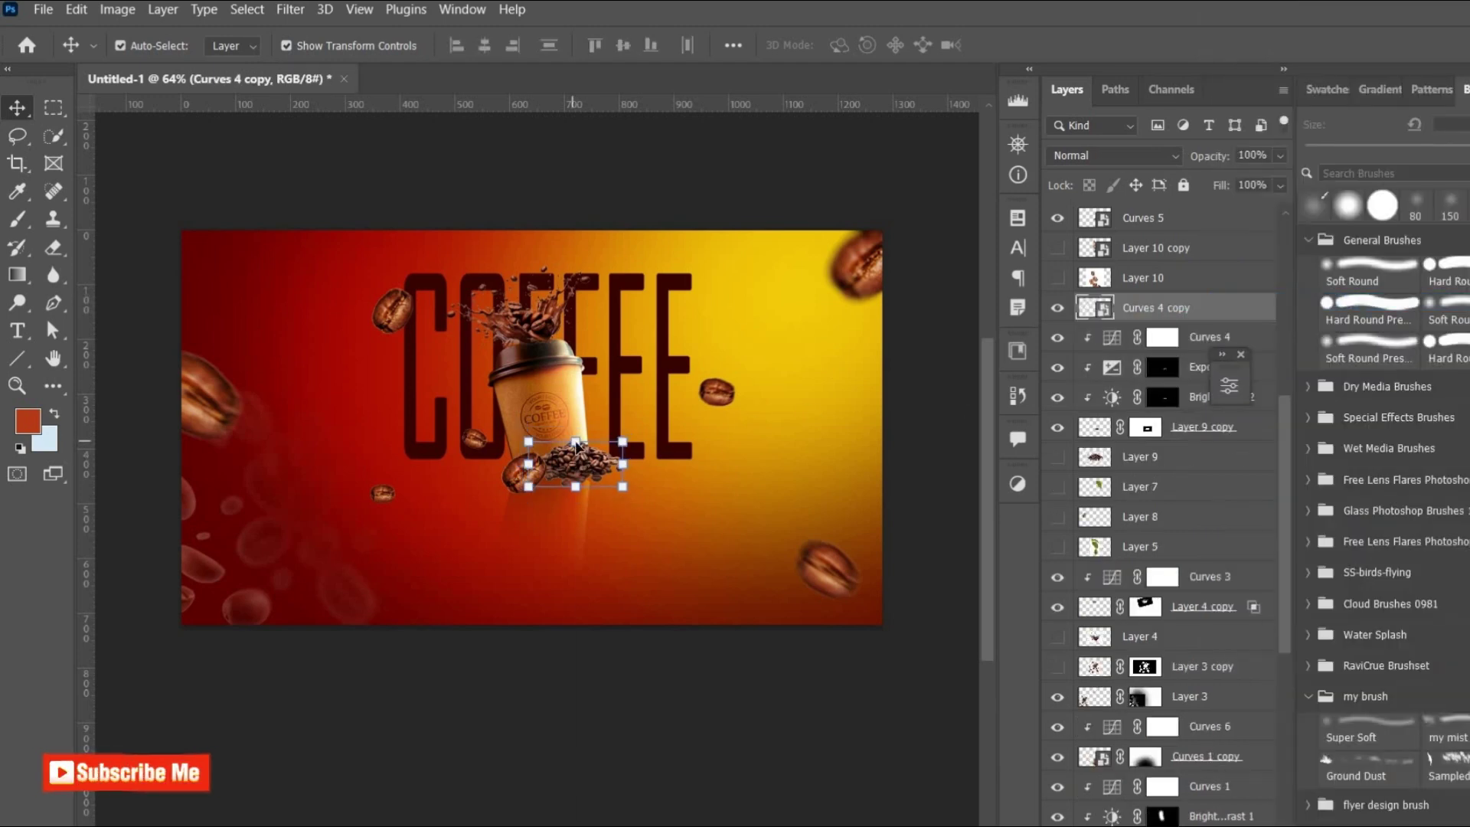
# Step: Flip the bean pile copy and move it just beneath the original pile as its reflection
pyautogui.hotkey('ctrl', 't')
pyautogui.rightClick(577, 475)
pyautogui.click(620, 460)
pyautogui.moveTo(589, 472); pyautogui.dragTo(589, 483)
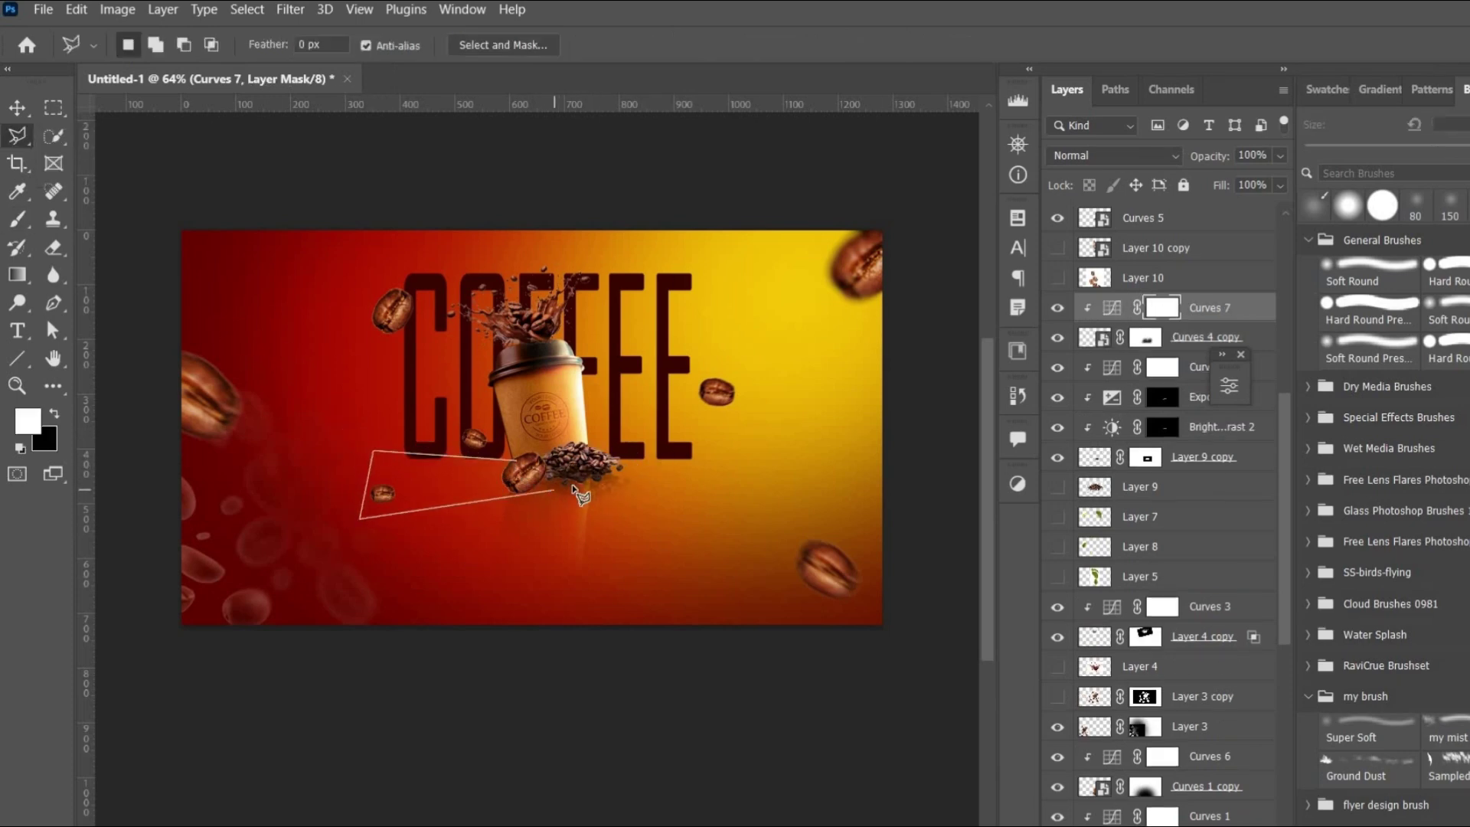
# Step: Fill a wedge-shaped lasso selection across the cup's base with black on a new layer between the COFFEE text and the cup
pyautogui.click(521, 465)
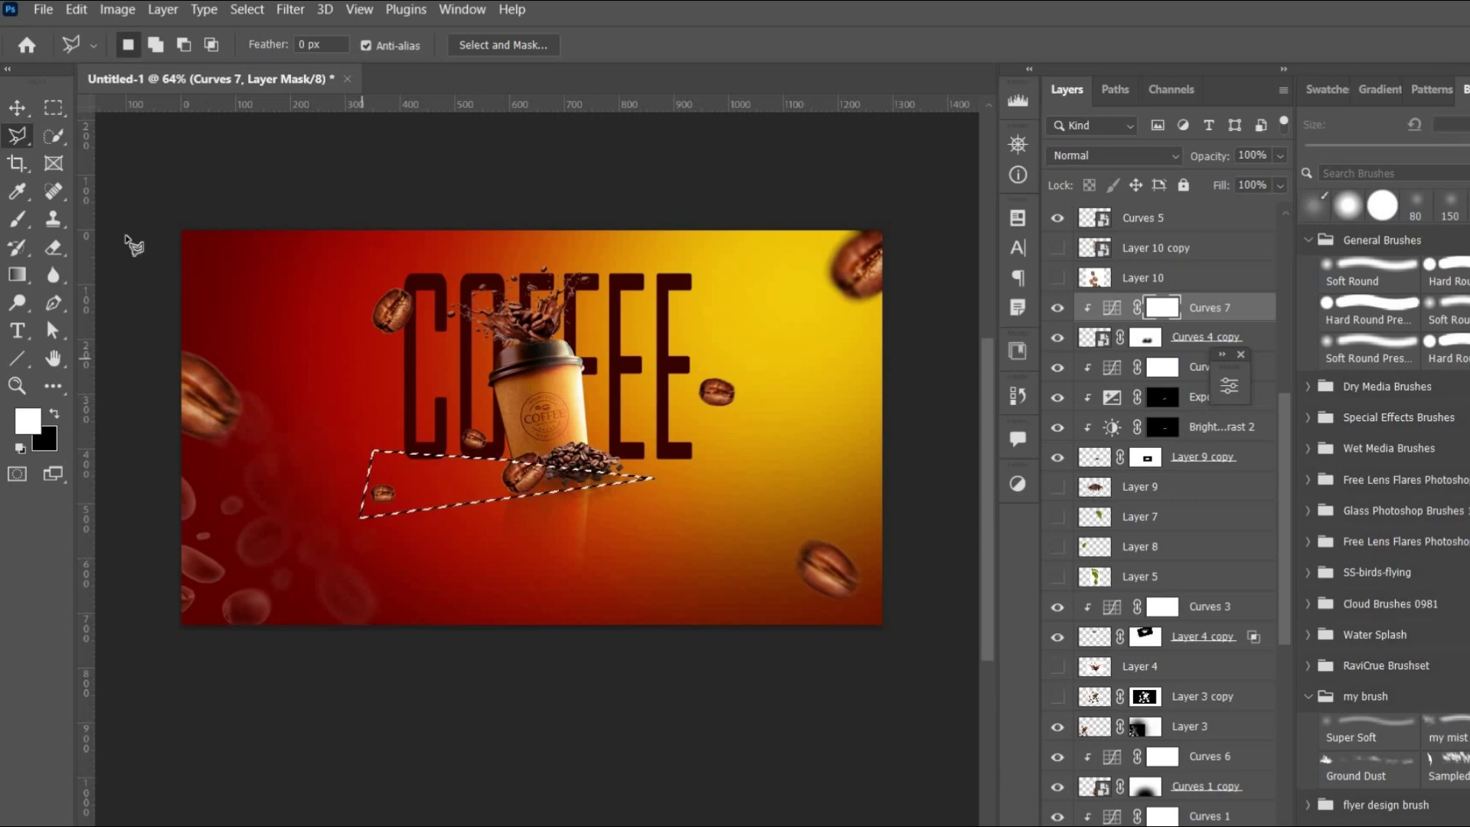
pyautogui.scroll(-5, 1156, 654)
pyautogui.click(1154, 651)
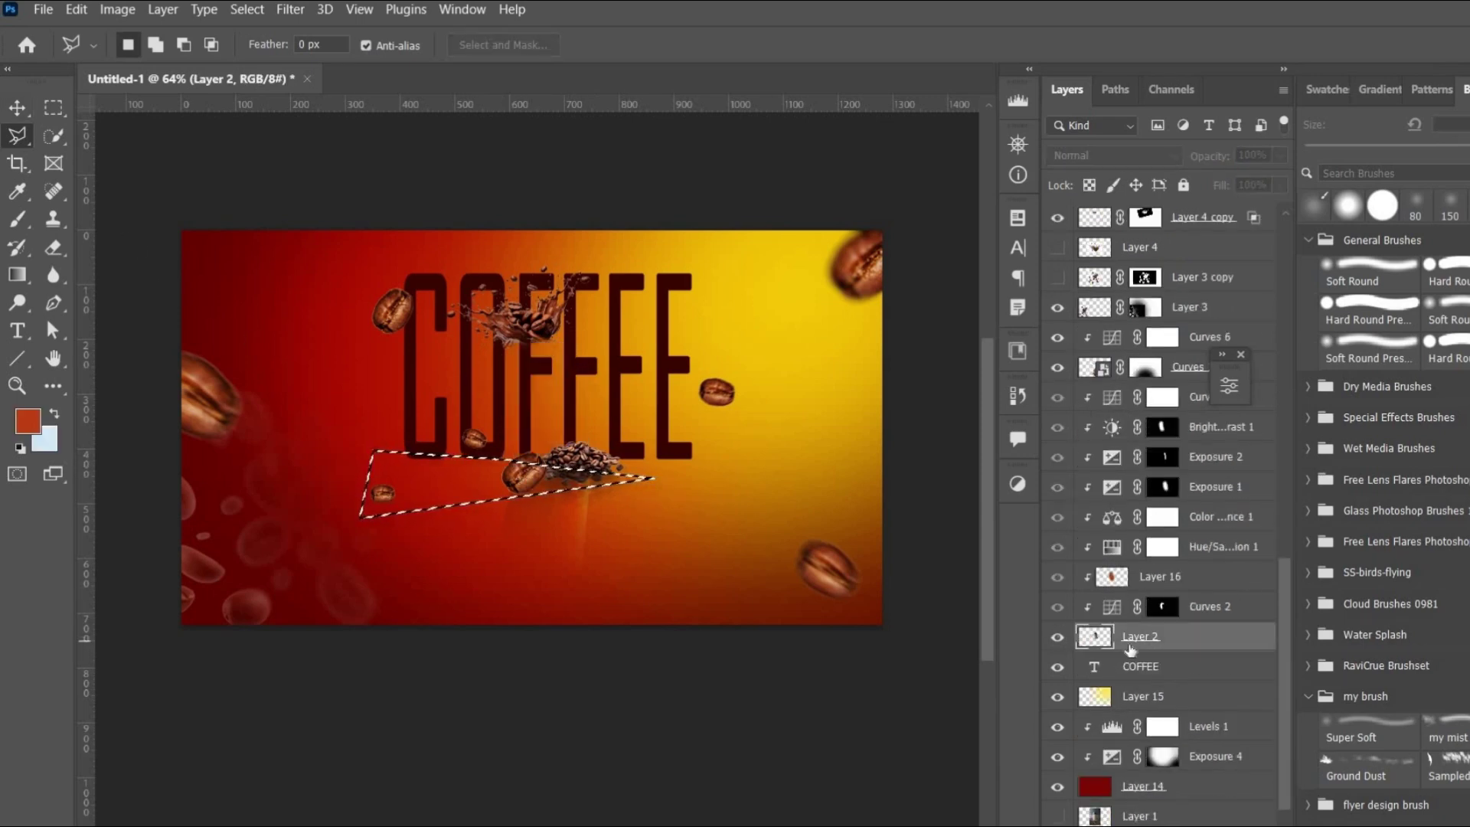
pyautogui.click(1148, 667)
pyautogui.hotkey('ctrl', 'shift', 'alt', 'n')
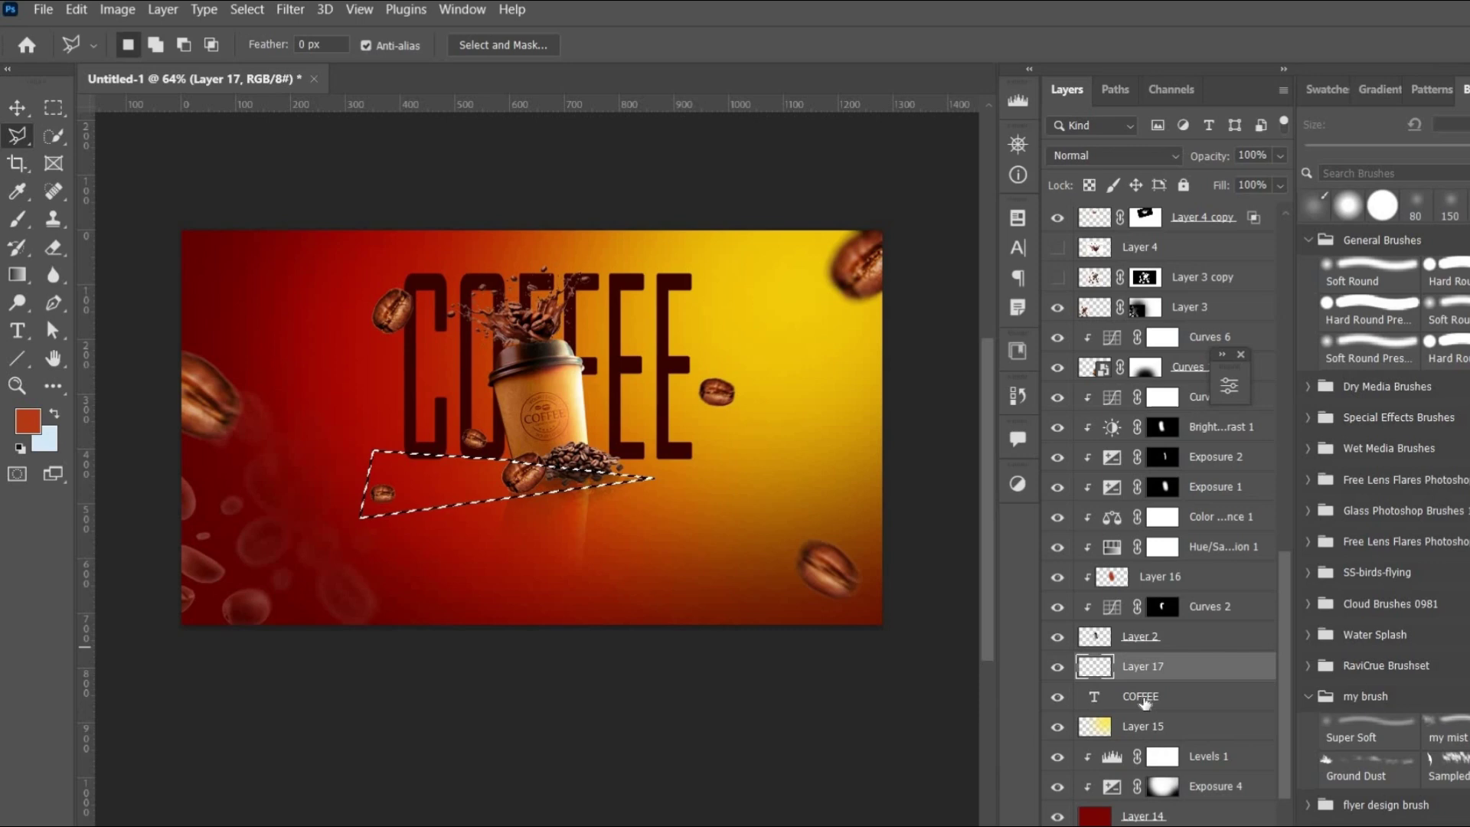
pyautogui.click(27, 421)
pyautogui.click(1068, 764)
pyautogui.click(1465, 502)
pyautogui.hotkey('alt', 'BackSpace')
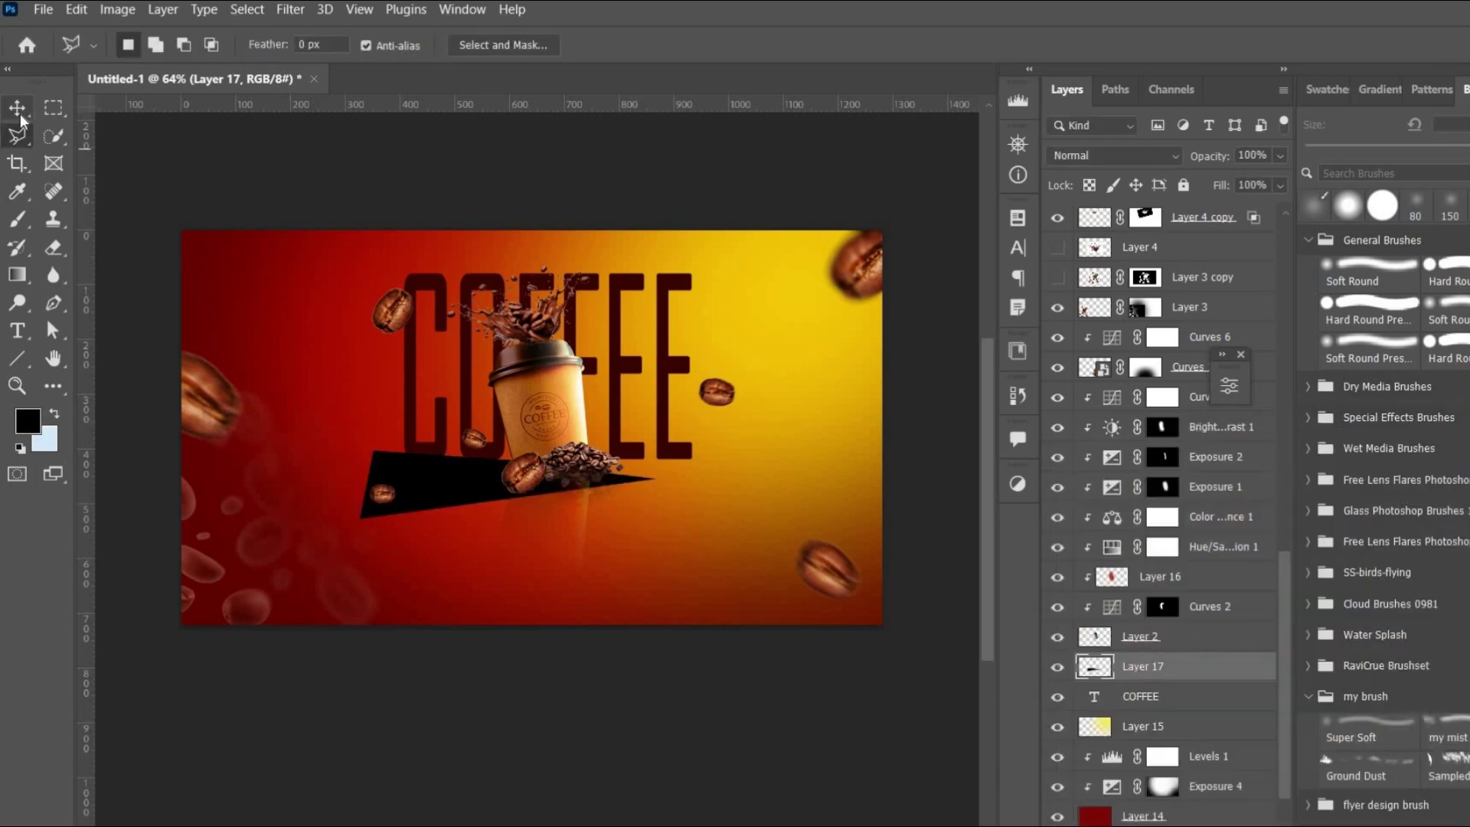
# Step: Lower the black shadow layer's opacity to 66% and apply a Gaussian Blur with a 37.4 px radius
pyautogui.click(20, 113)
pyautogui.moveTo(1272, 180); pyautogui.dragTo(1242, 181)
pyautogui.click(290, 9)
pyautogui.moveTo(306, 268)
pyautogui.click(600, 350)
pyautogui.moveTo(1010, 480); pyautogui.dragTo(1033, 480)
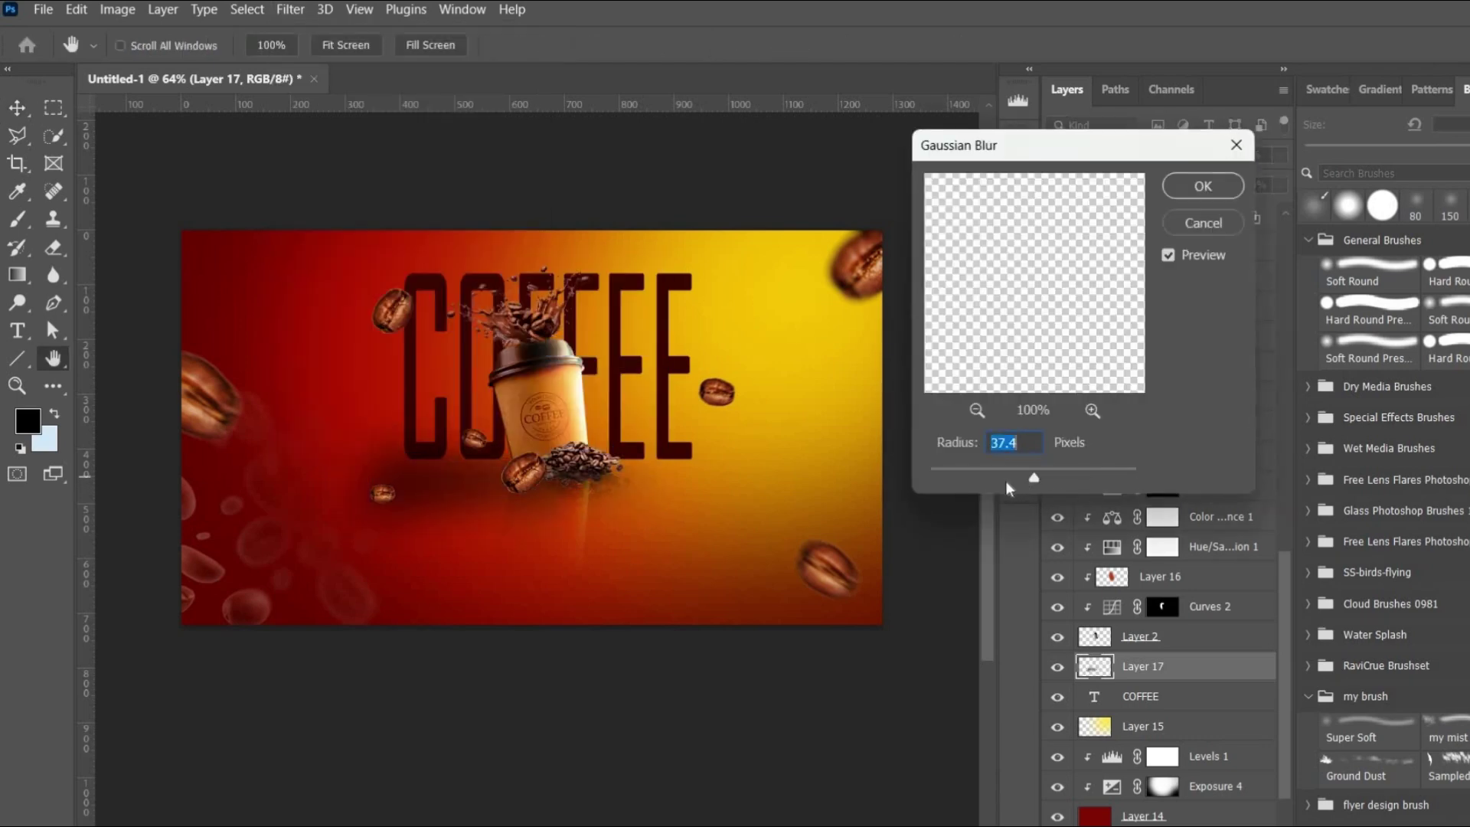
pyautogui.click(1202, 190)
# Step: Flatten the blurred shadow and stretch it wider on both sides of the cup's base
pyautogui.moveTo(499, 399); pyautogui.dragTo(498, 436)
pyautogui.moveTo(685, 472); pyautogui.dragTo(830, 474)
pyautogui.moveTo(310, 473); pyautogui.dragTo(268, 482)
pyautogui.moveTo(830, 474); pyautogui.dragTo(749, 476)
pyautogui.click(1056, 45)
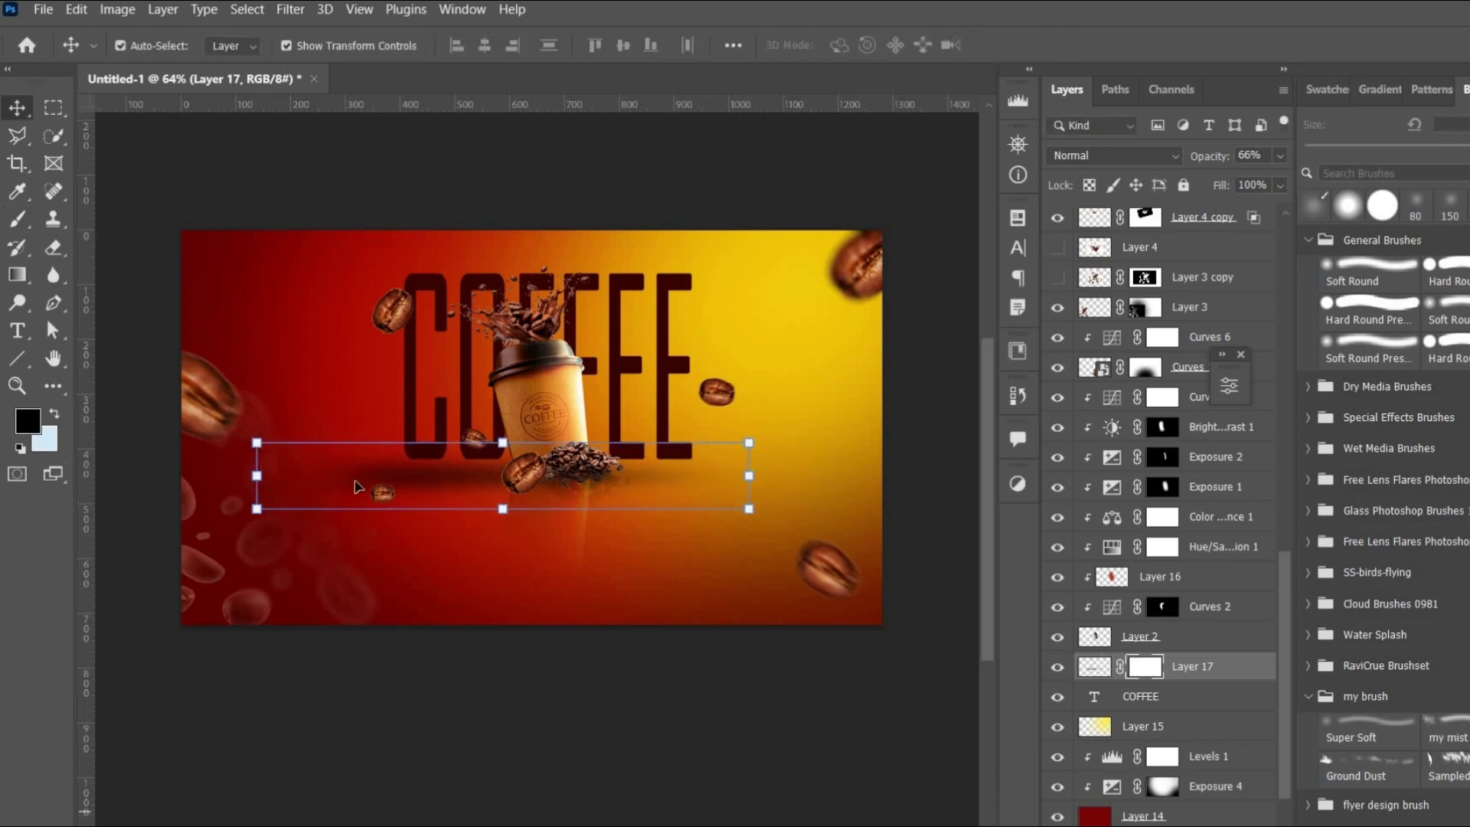
# Step: Brush away part of the shadow on its mask at 200 px, then duplicate the shadow and skew and rotate the copy
pyautogui.press('d')
pyautogui.press('b')
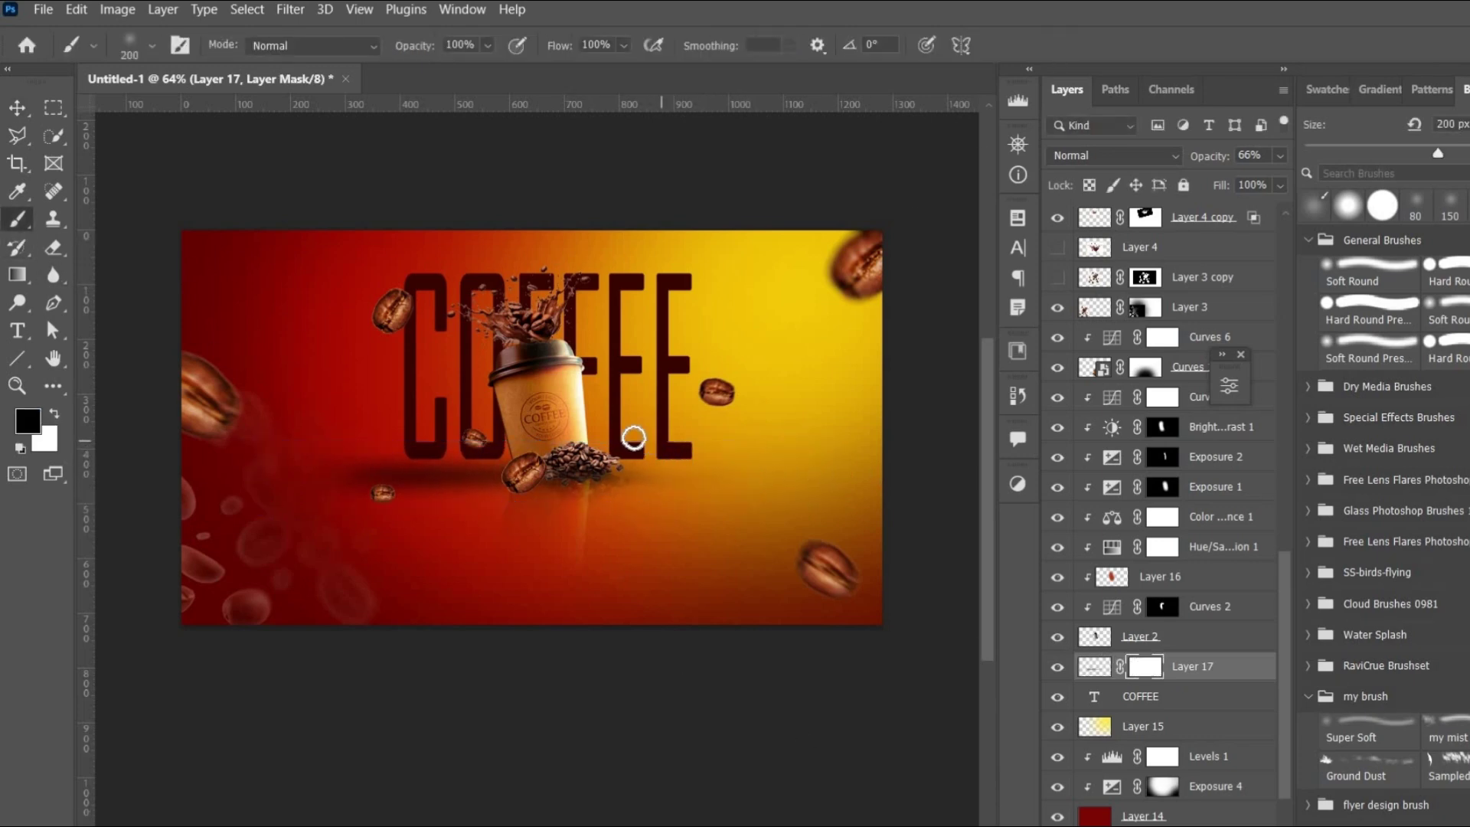
pyautogui.hotkey('ctrl', 'j')
pyautogui.hotkey('ctrl', 't')
pyautogui.moveTo(834, 505); pyautogui.dragTo(691, 486)
pyautogui.moveTo(287, 492); pyautogui.dragTo(258, 442)
pyautogui.click(1056, 47)
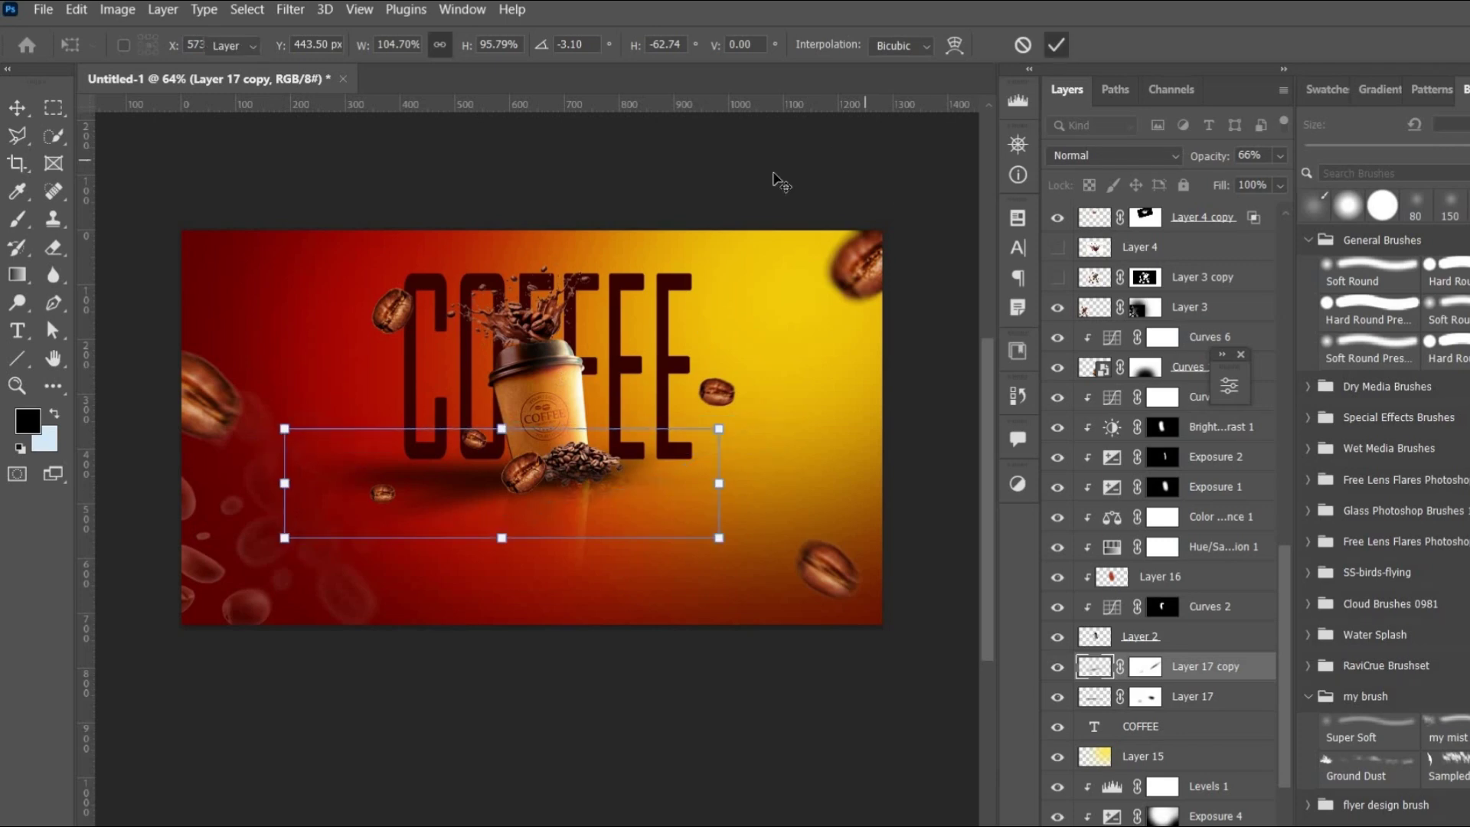
pyautogui.click(777, 183)
pyautogui.click(17, 220)
pyautogui.click(1225, 825)
pyautogui.click(526, 482)
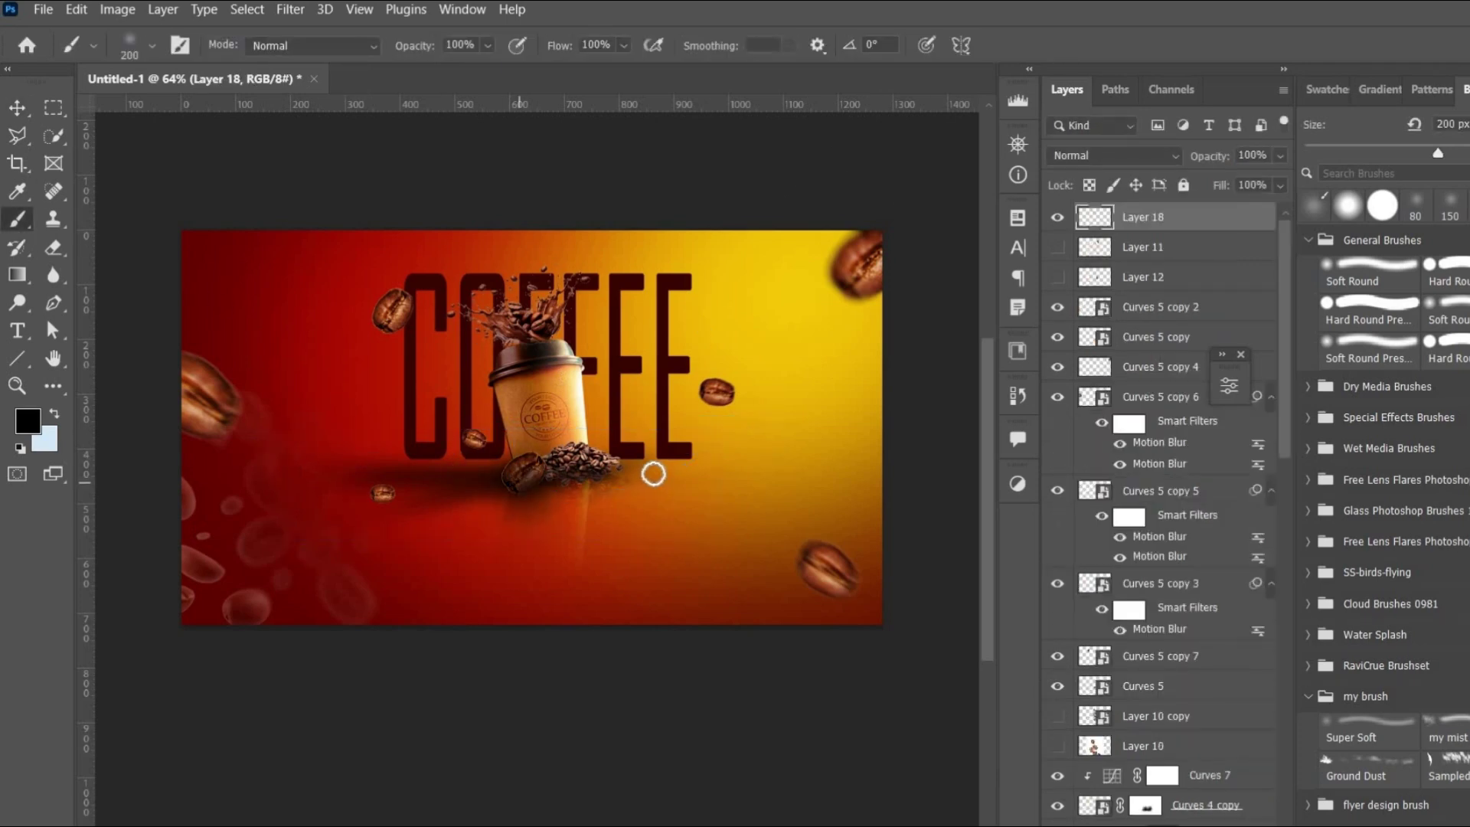
pyautogui.hotkey('ctrl', 'z')
# Step: Paint a soft black contact shadow under the cup with a 125 px brush on a new layer above the shadow copy
pyautogui.click(17, 108)
pyautogui.click(434, 482)
pyautogui.click(1225, 825)
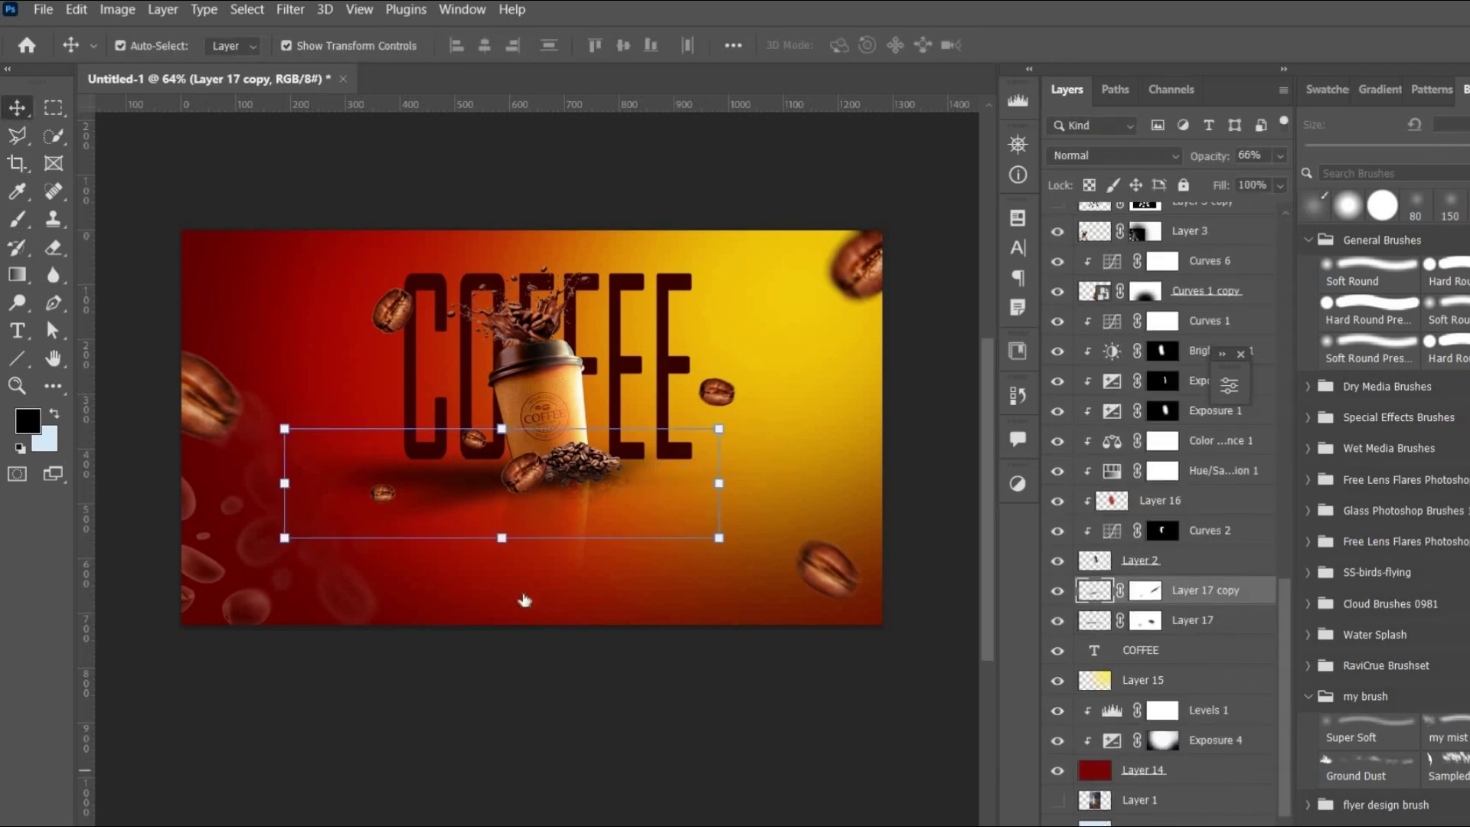
pyautogui.press('b')
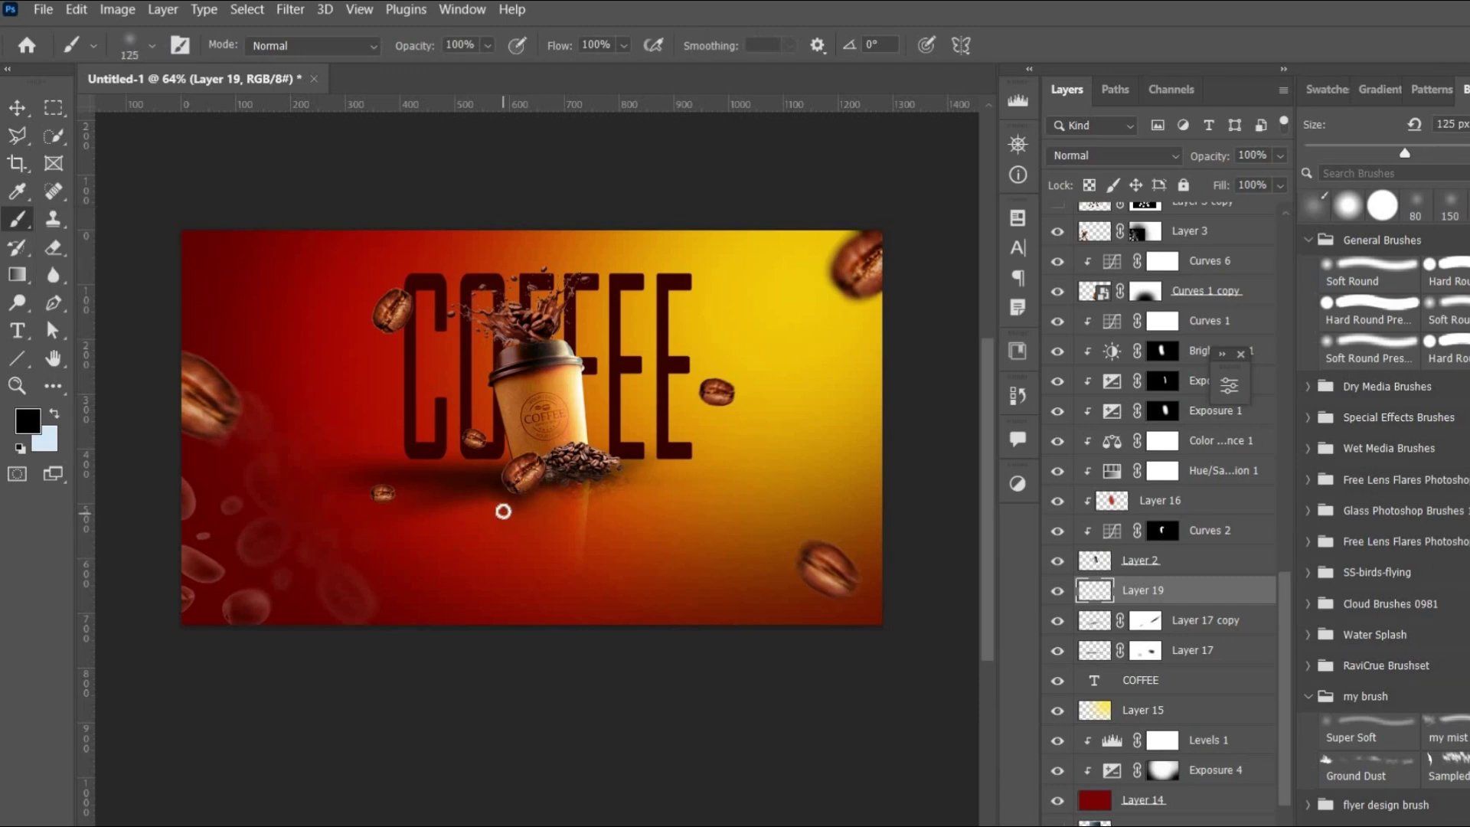
pyautogui.scroll(1, 581, 429)
# Step: Add a Curves adjustment clipped to the cup and bend the curve to darken it
pyautogui.click(17, 107)
pyautogui.click(559, 440)
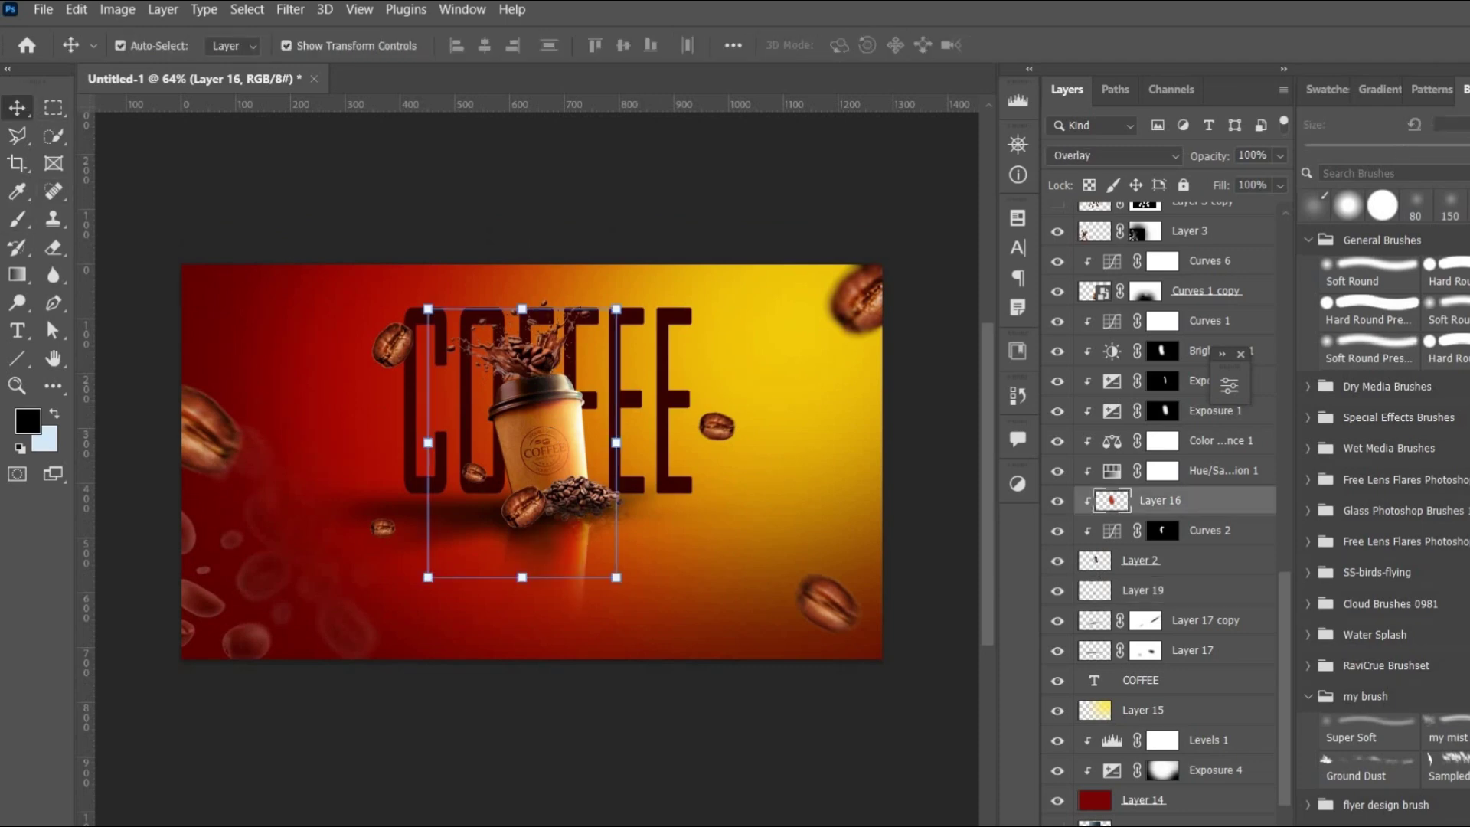
pyautogui.click(1168, 825)
pyautogui.click(1255, 587)
pyautogui.moveTo(1063, 607); pyautogui.dragTo(1095, 648)
pyautogui.click(1177, 376)
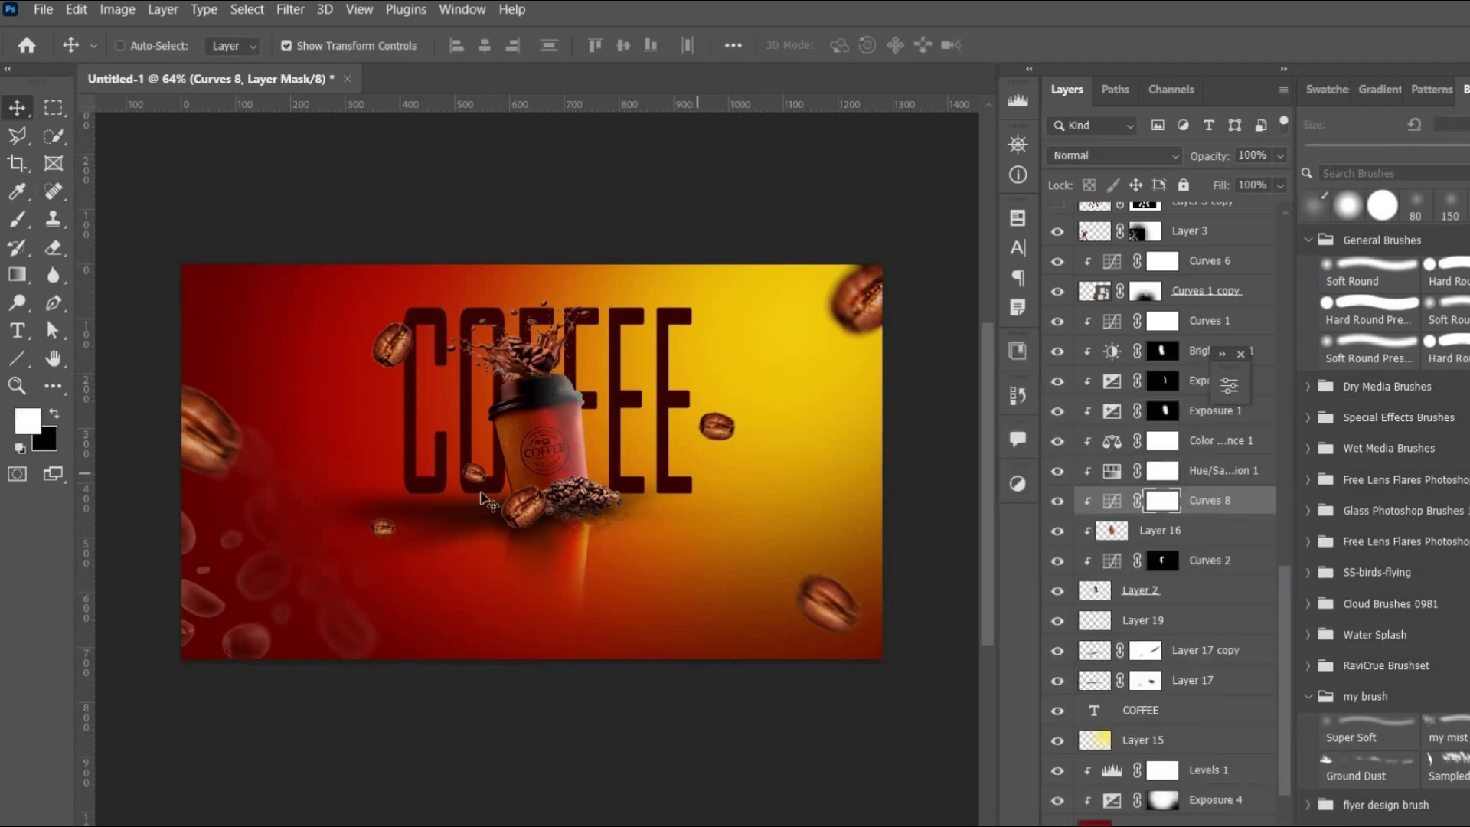
# Step: Invert the cup's new Curves mask and paint the darkening back onto the cup with a 125 px white brush
pyautogui.hotkey('ctrl', 'i')
pyautogui.press('b')
pyautogui.press(']')
pyautogui.press(']')
pyautogui.press(']')
pyautogui.press(']')
pyautogui.press('[')
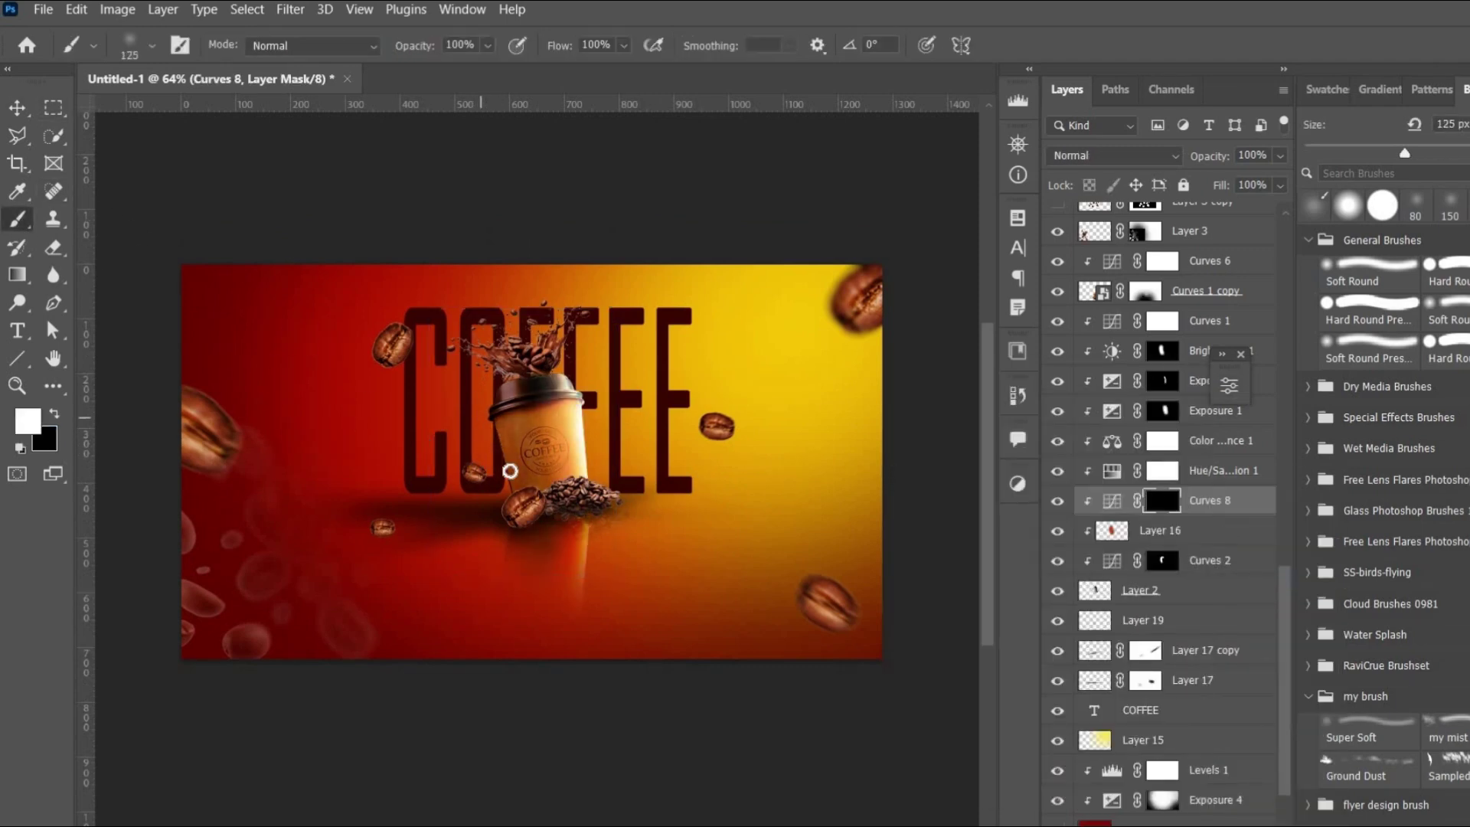
# Step: Set the green leaf's Hue to +21 and add a clipped +0.91 Exposure adjustment with an inverted mask
pyautogui.moveTo(1076, 530)
pyautogui.mouseDown()
pyautogui.moveTo(1089, 533)
pyautogui.moveTo(1072, 505)
pyautogui.mouseUp()
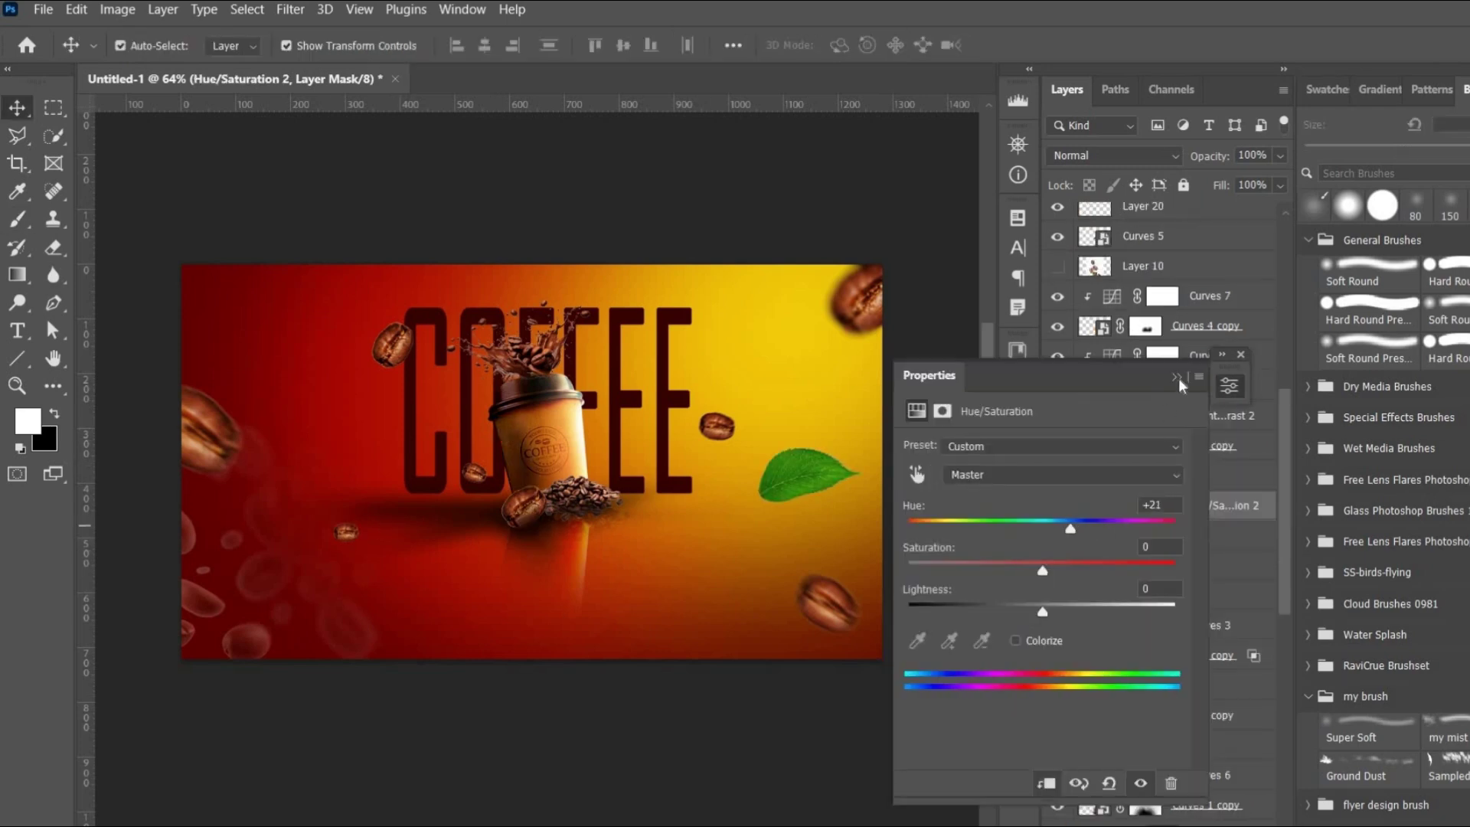
pyautogui.click(1178, 379)
pyautogui.click(1137, 538)
pyautogui.click(1165, 824)
pyautogui.click(1194, 609)
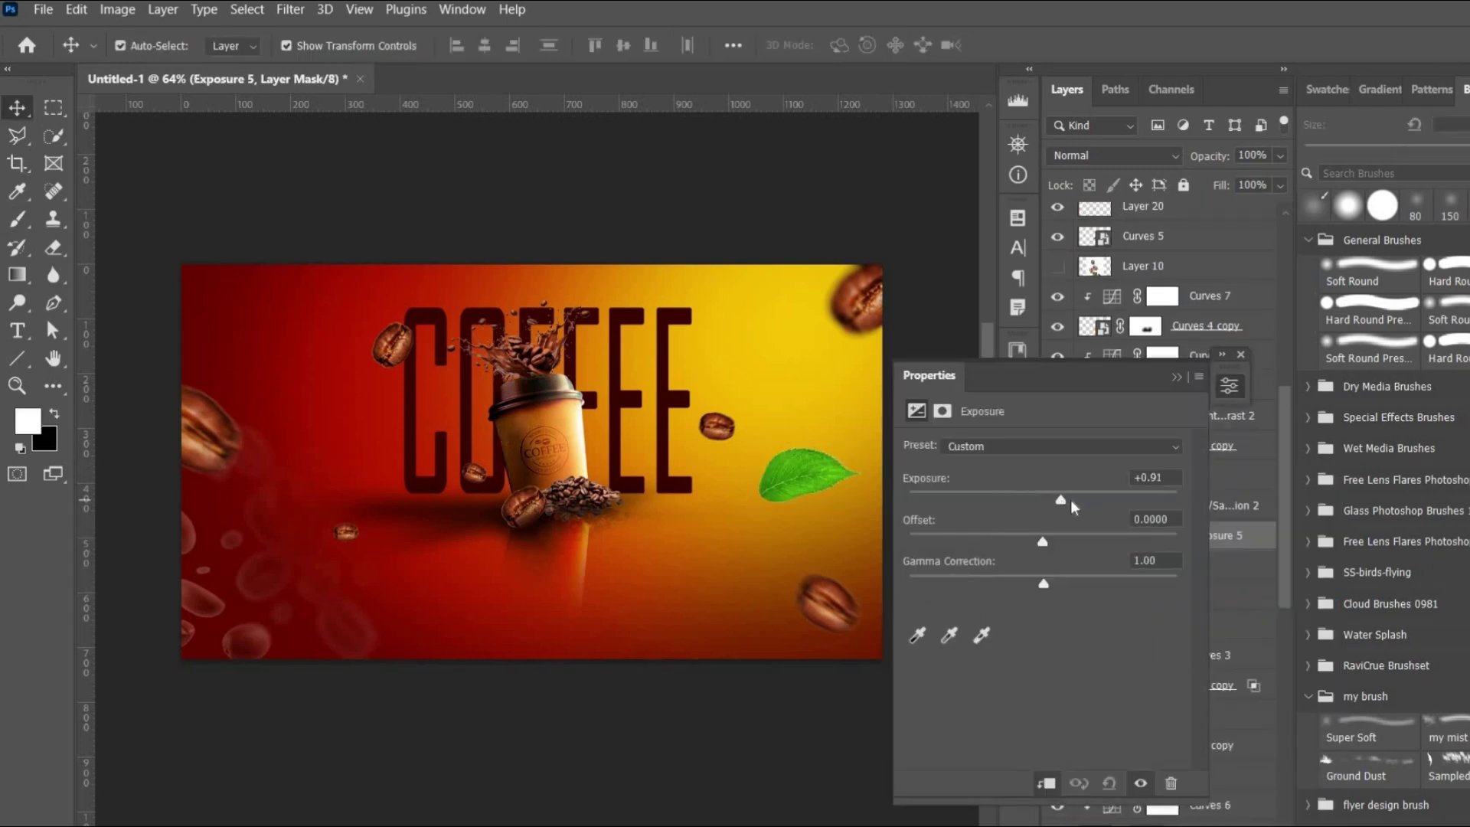
pyautogui.click(1176, 376)
pyautogui.hotkey('ctrl', 'i')
# Step: Darken the leaf with a clipped Curves adjustment and paint highlights on its Exposure mask with an 80 px white brush
pyautogui.click(1136, 566)
pyautogui.click(1165, 824)
pyautogui.click(1190, 591)
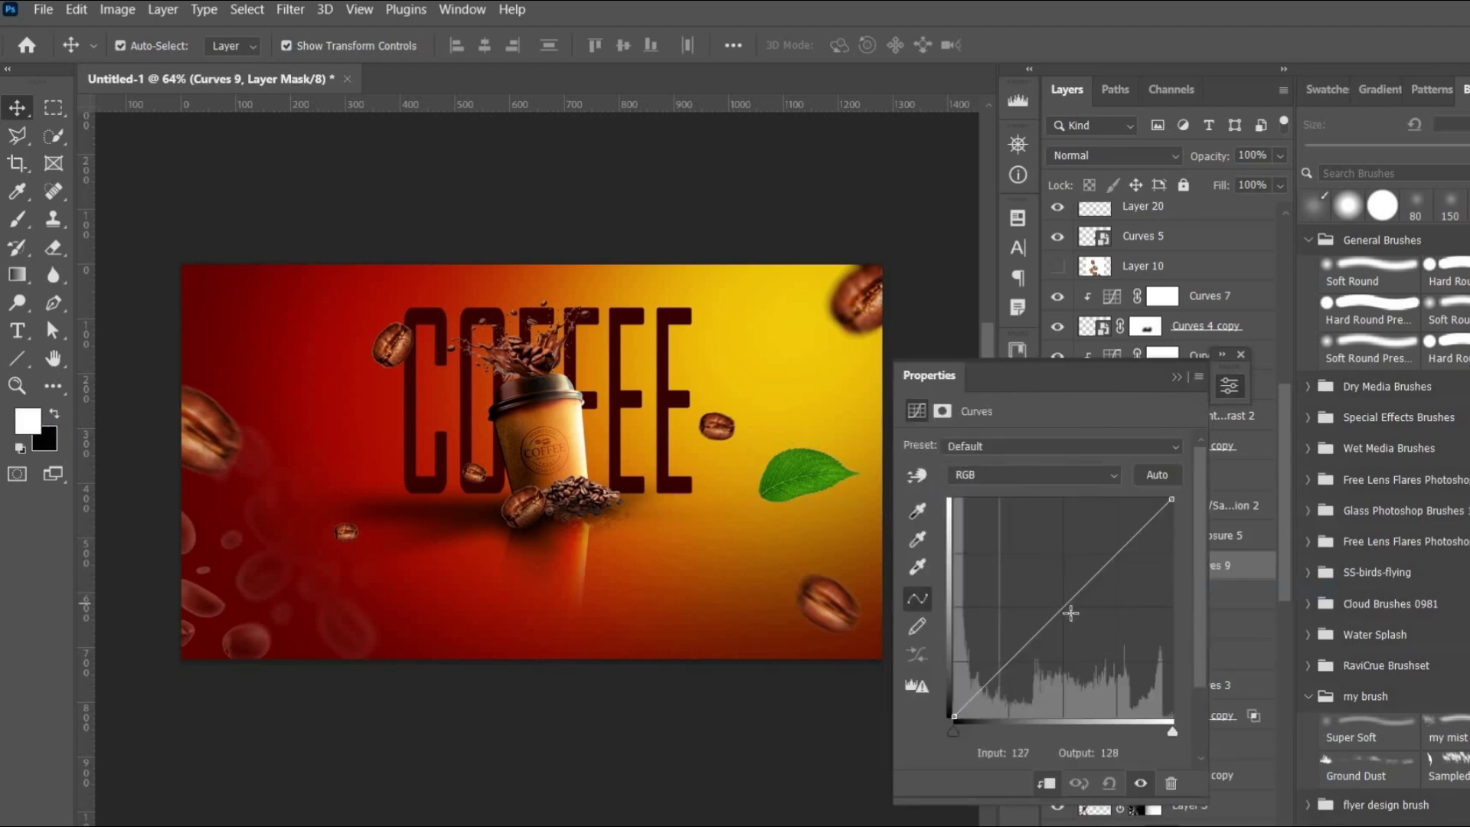
pyautogui.moveTo(1070, 612); pyautogui.dragTo(1092, 610)
pyautogui.click(1176, 376)
pyautogui.click(1162, 536)
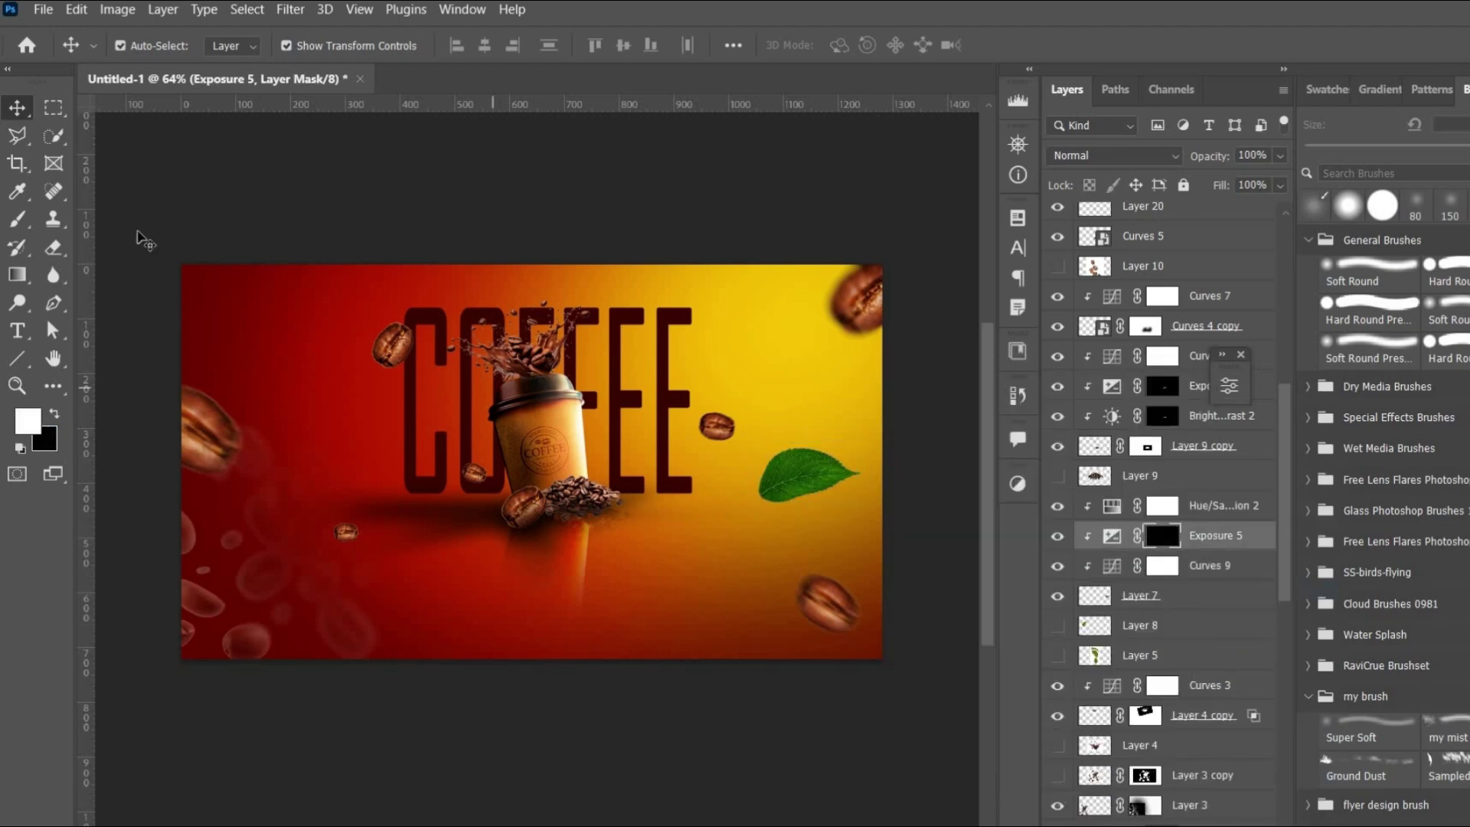
pyautogui.press('b')
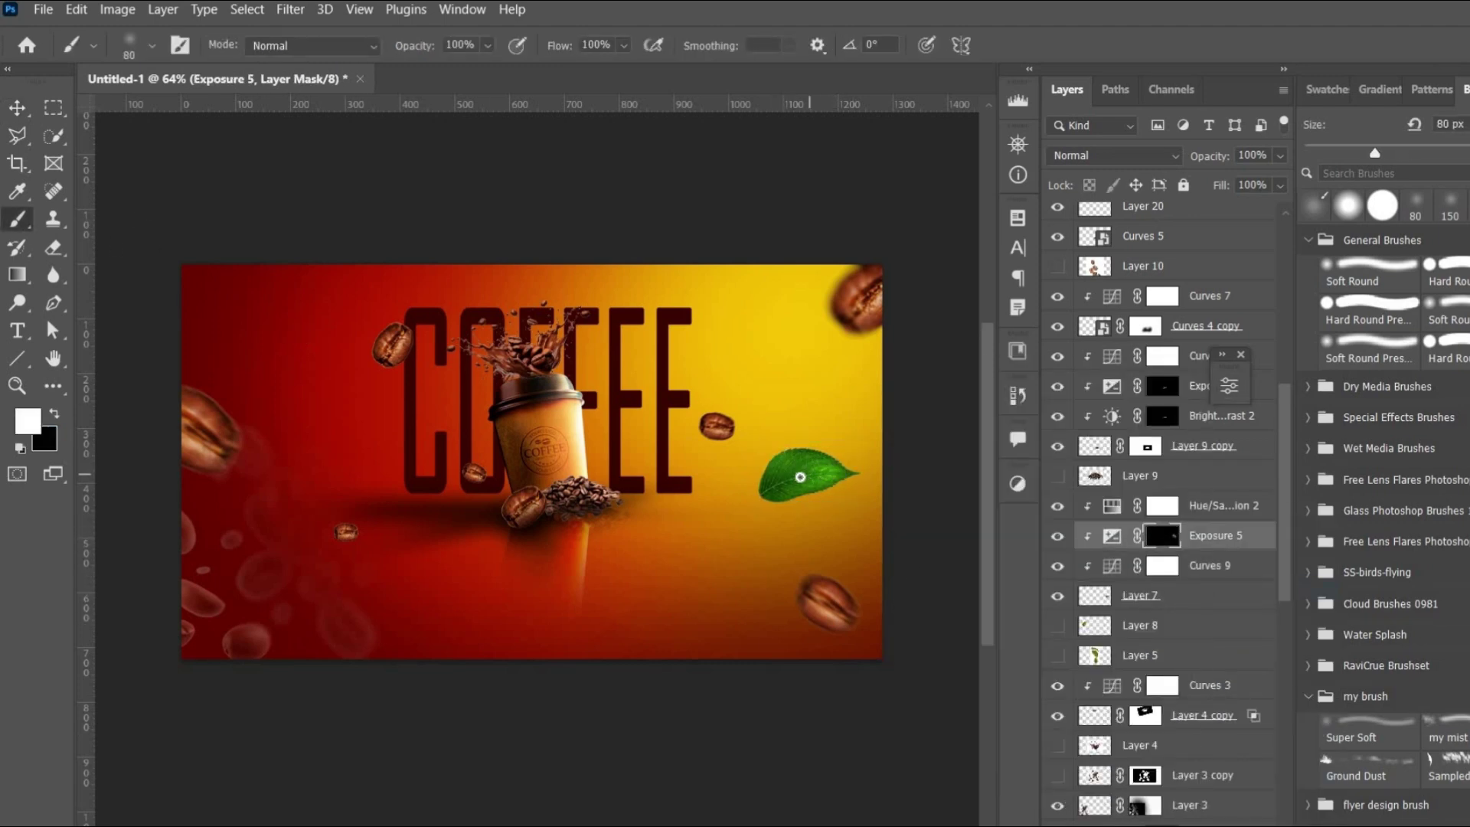
# Step: Add a clipped Brightness/Contrast adjustment with raised brightness to the leaf, invert its mask and paint it in with an 80 px brush
pyautogui.click(1161, 609)
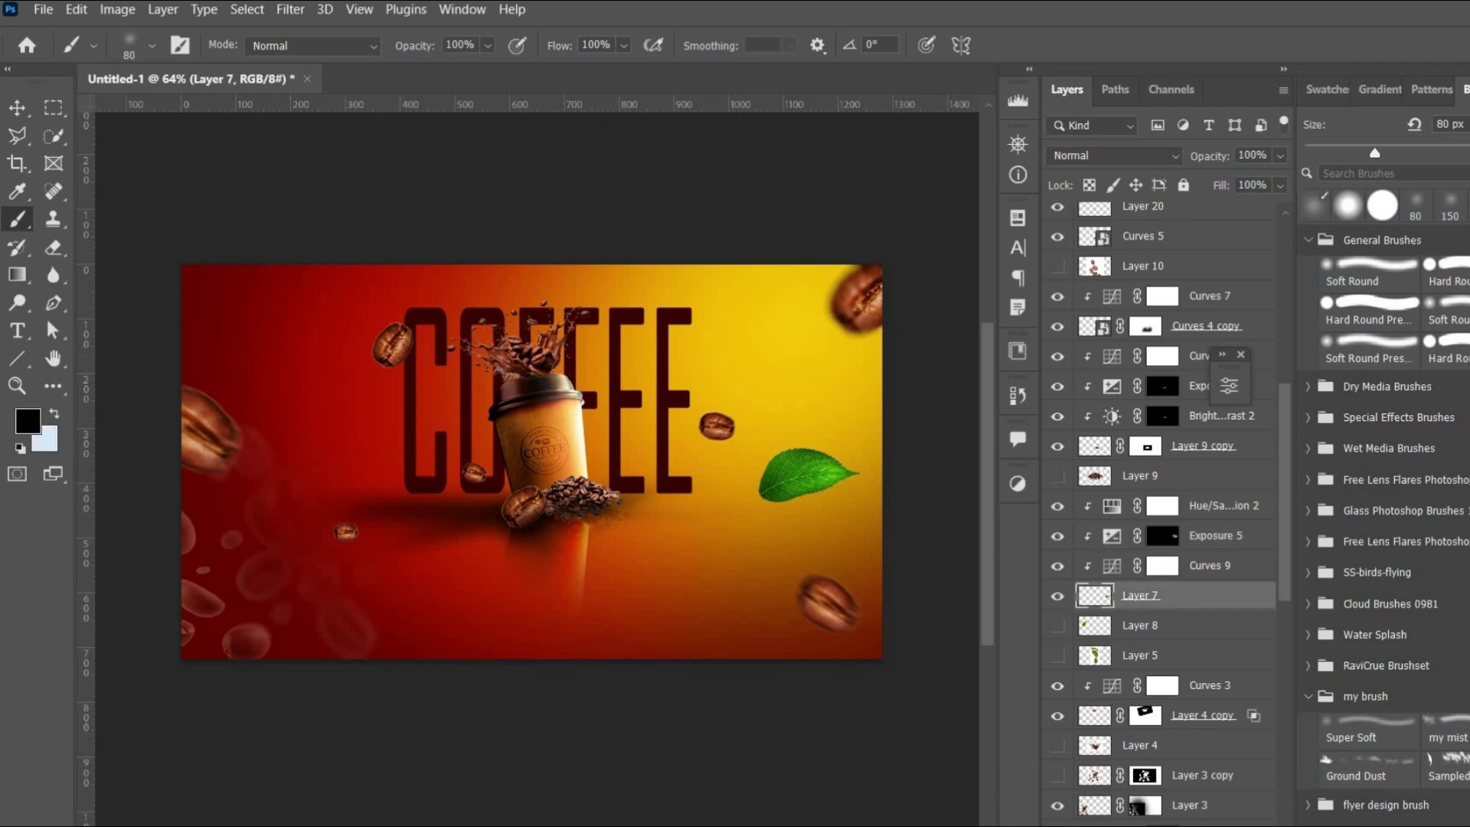
pyautogui.click(1165, 825)
pyautogui.click(1190, 557)
pyautogui.moveTo(1043, 508); pyautogui.dragTo(1093, 511)
pyautogui.click(1191, 364)
pyautogui.hotkey('ctrl', 'i')
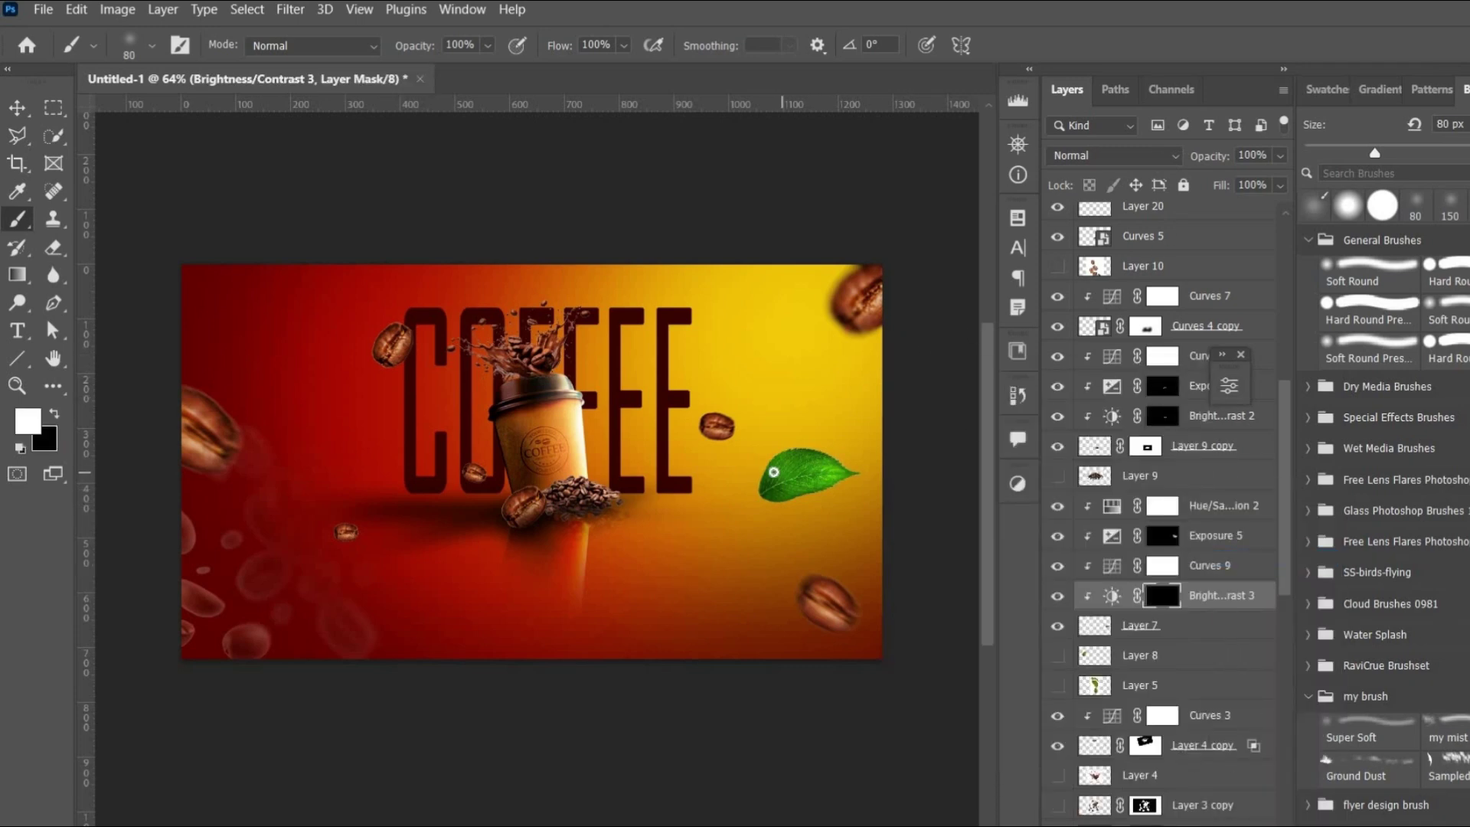
pyautogui.click(19, 109)
pyautogui.click(845, 410)
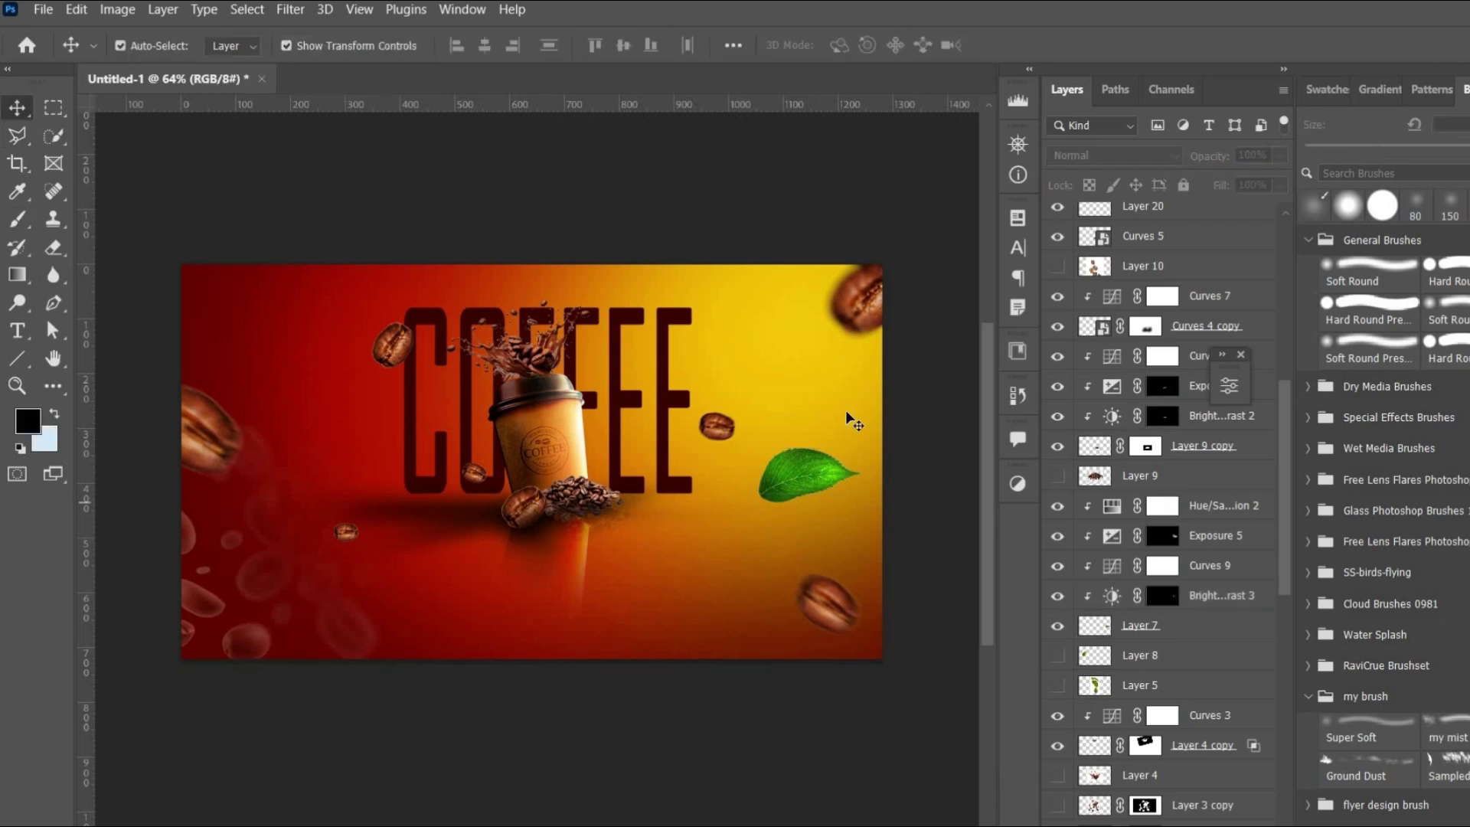
# Step: Convert the leaf and its clipped adjustment layers into one smart object
pyautogui.click(821, 465)
pyautogui.click(1155, 627)
pyautogui.keyDown('shift'); pyautogui.click(1159, 507); pyautogui.keyUp('shift')
pyautogui.rightClick(1189, 507)
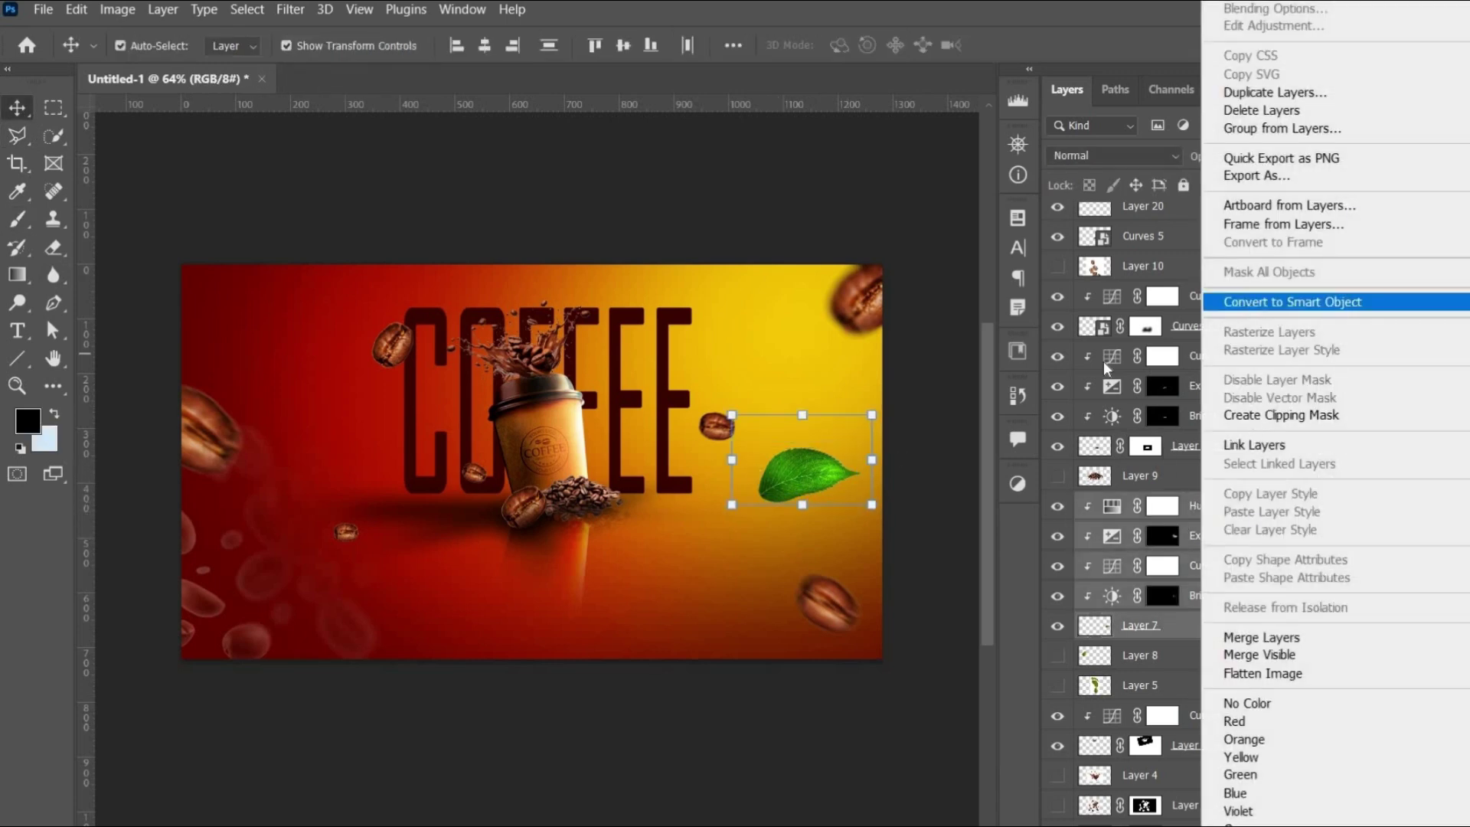
pyautogui.click(1294, 204)
# Step: Shrink and rotate the leaf at the canvas's right, then place a smaller rotated copy over the last letters of COFFEE
pyautogui.moveTo(763, 501); pyautogui.dragTo(812, 563)
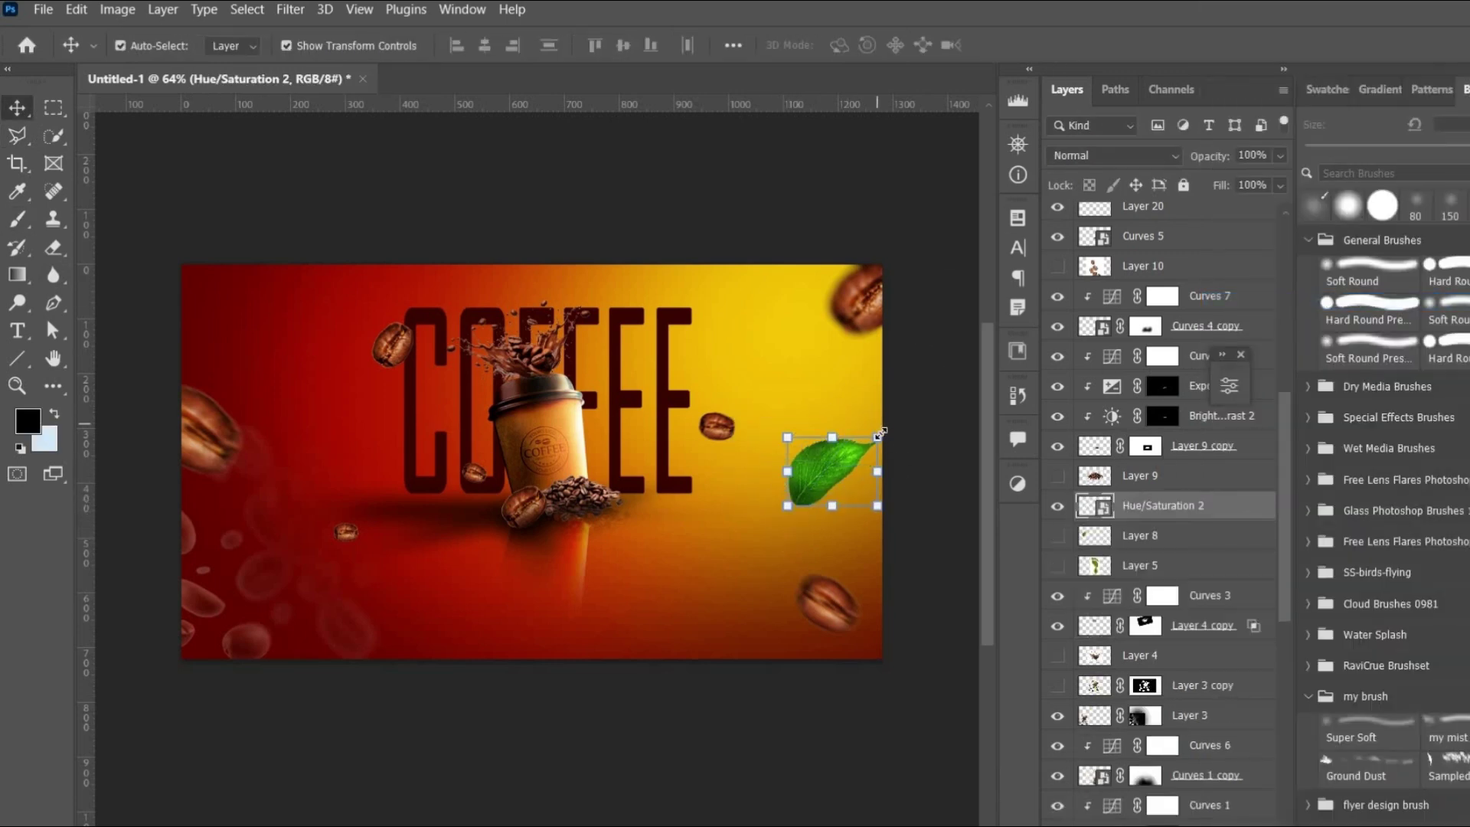
pyautogui.moveTo(865, 415); pyautogui.dragTo(666, 387)
pyautogui.press('Return')
pyautogui.click(1056, 45)
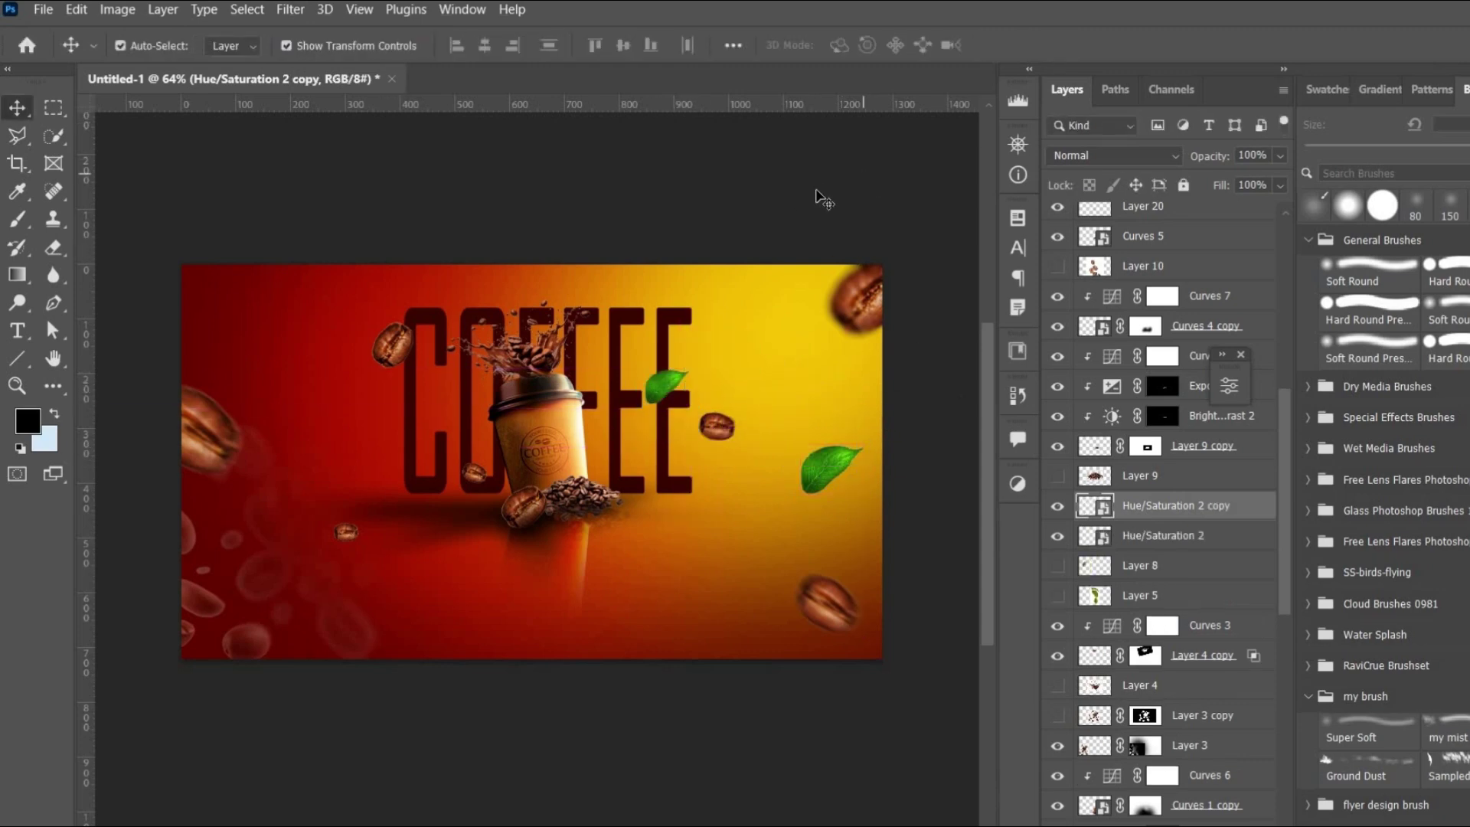
# Step: Duplicate the leaf on the yellow side and place the rotated copy at the canvas's left edge below the large bean
pyautogui.click(820, 196)
pyautogui.moveTo(832, 468); pyautogui.dragTo(256, 546)
pyautogui.moveTo(304, 592); pyautogui.dragTo(205, 520)
pyautogui.click(666, 291)
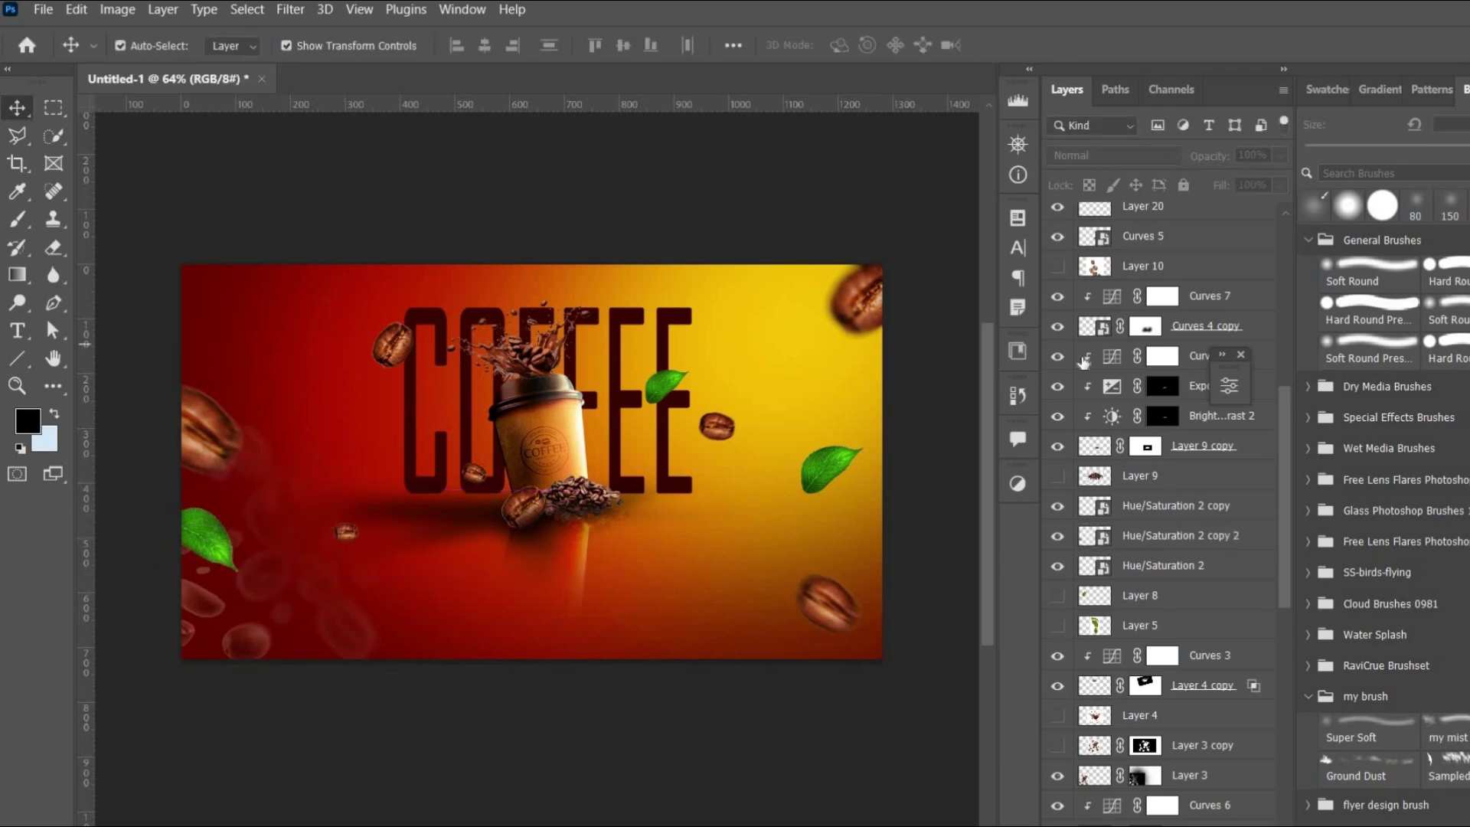
# Step: Show the Layer 8 leaf, move it below the C of COFFEE and darken it with a clipped Curves adjustment, input 150 to output 99
pyautogui.click(1094, 565)
pyautogui.click(1057, 596)
pyautogui.moveTo(290, 429); pyautogui.dragTo(397, 544)
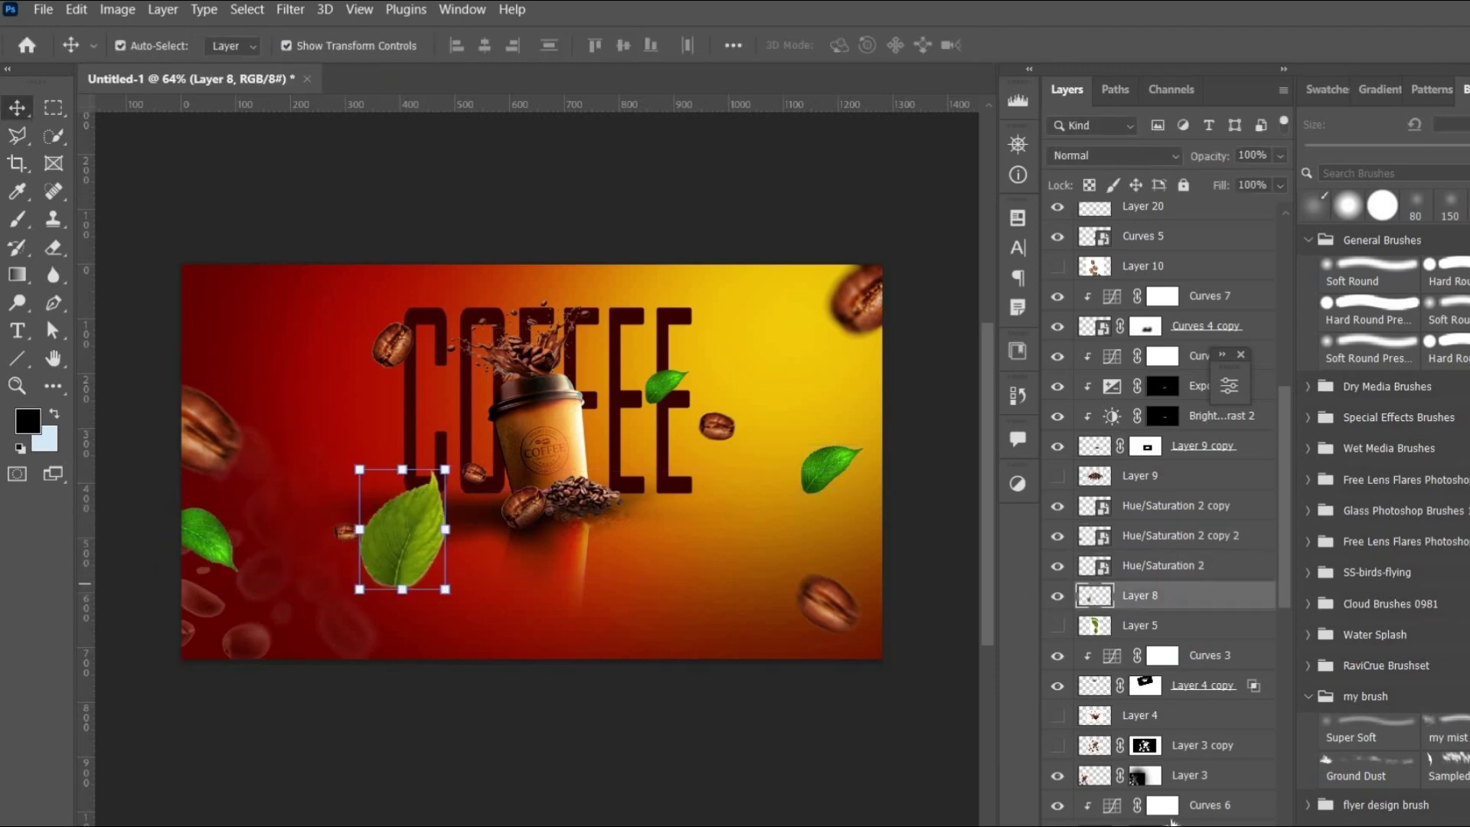
pyautogui.click(1141, 823)
pyautogui.click(1187, 590)
pyautogui.moveTo(1081, 589); pyautogui.dragTo(1085, 633)
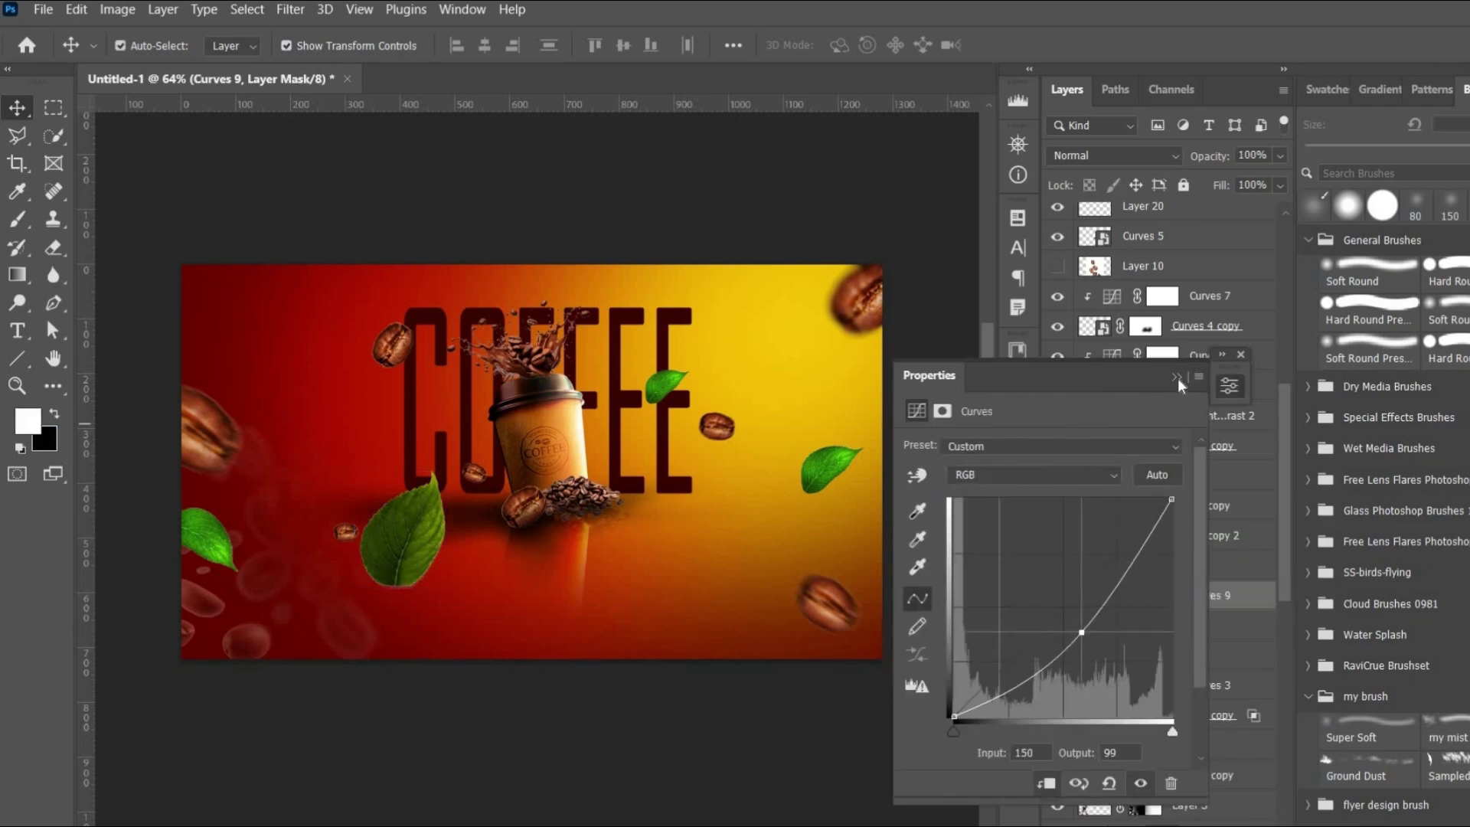
pyautogui.click(1177, 377)
# Step: Add a clipped Exposure adjustment of +0.75 to the Layer 8 leaf
pyautogui.click(1173, 633)
pyautogui.click(1141, 823)
pyautogui.click(1188, 610)
pyautogui.moveTo(1042, 499); pyautogui.dragTo(1057, 501)
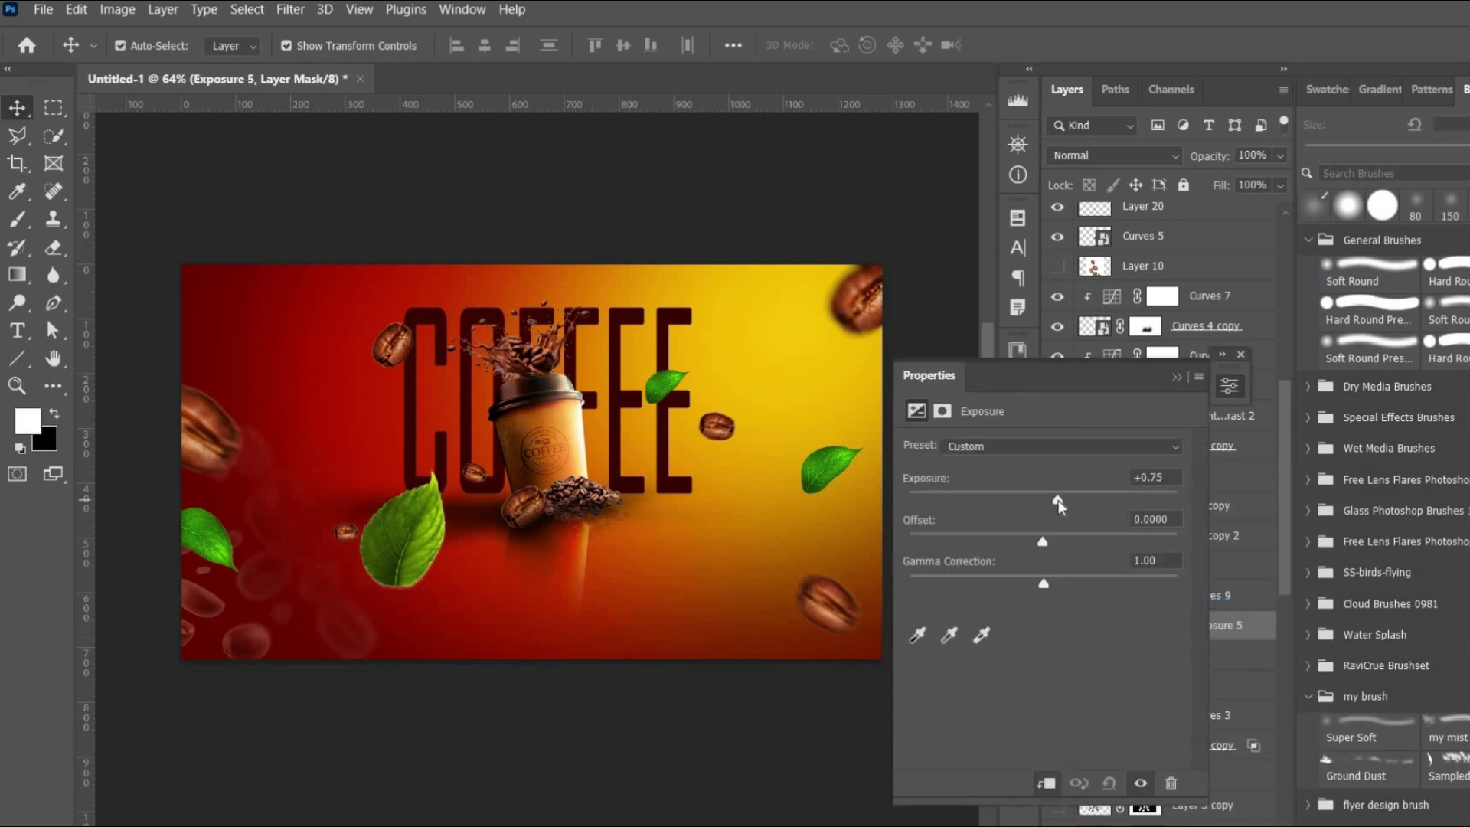
pyautogui.click(1178, 377)
# Step: Shrink the Layer 8 leaf to about 44% and rotate it clockwise beside the cup's reflection
pyautogui.click(407, 552)
pyautogui.hotkey('ctrl', 't')
pyautogui.moveTo(492, 601); pyautogui.dragTo(459, 559)
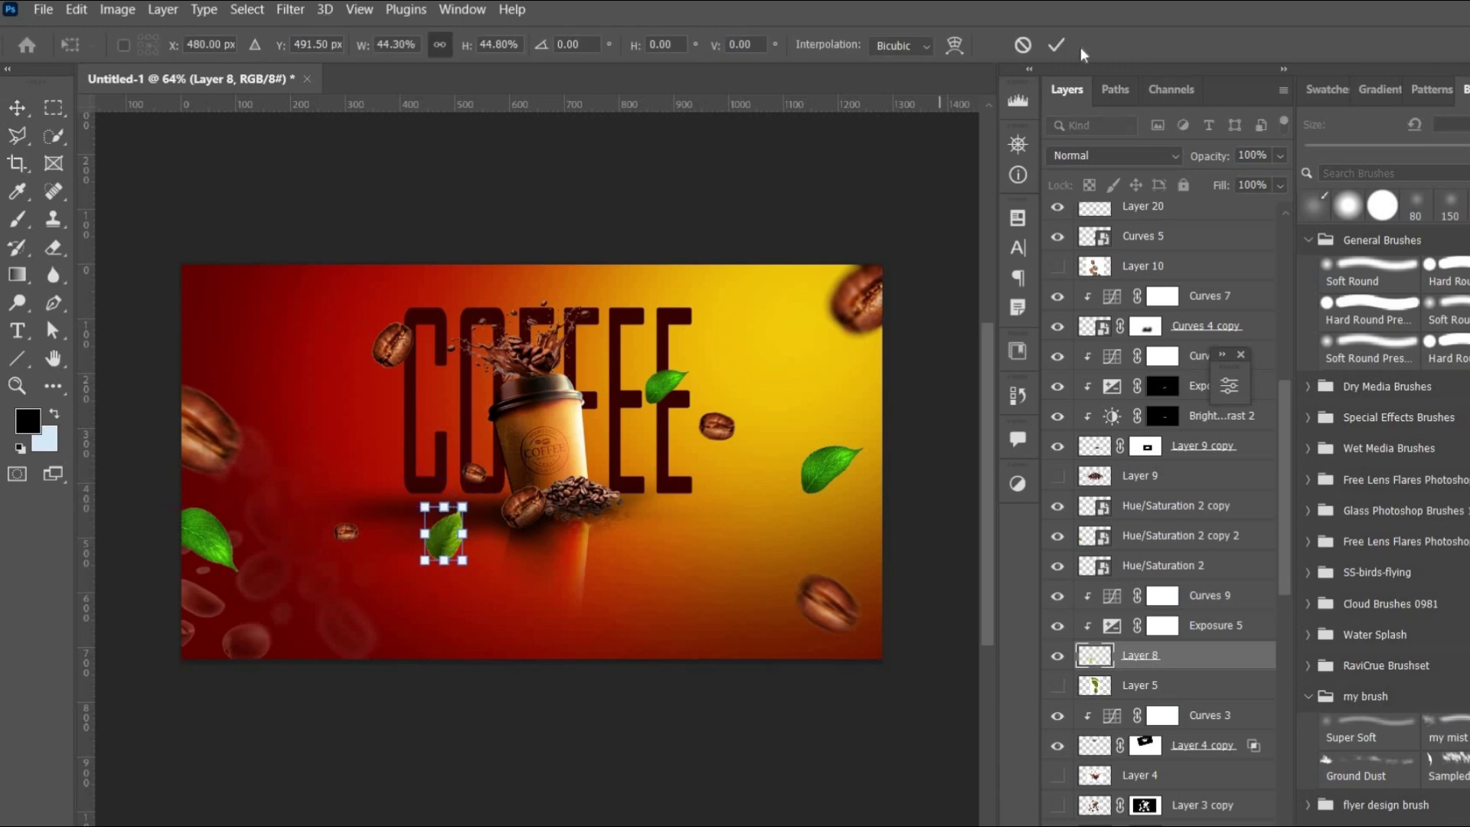
pyautogui.moveTo(464, 497); pyautogui.dragTo(857, 261)
pyautogui.click(1056, 45)
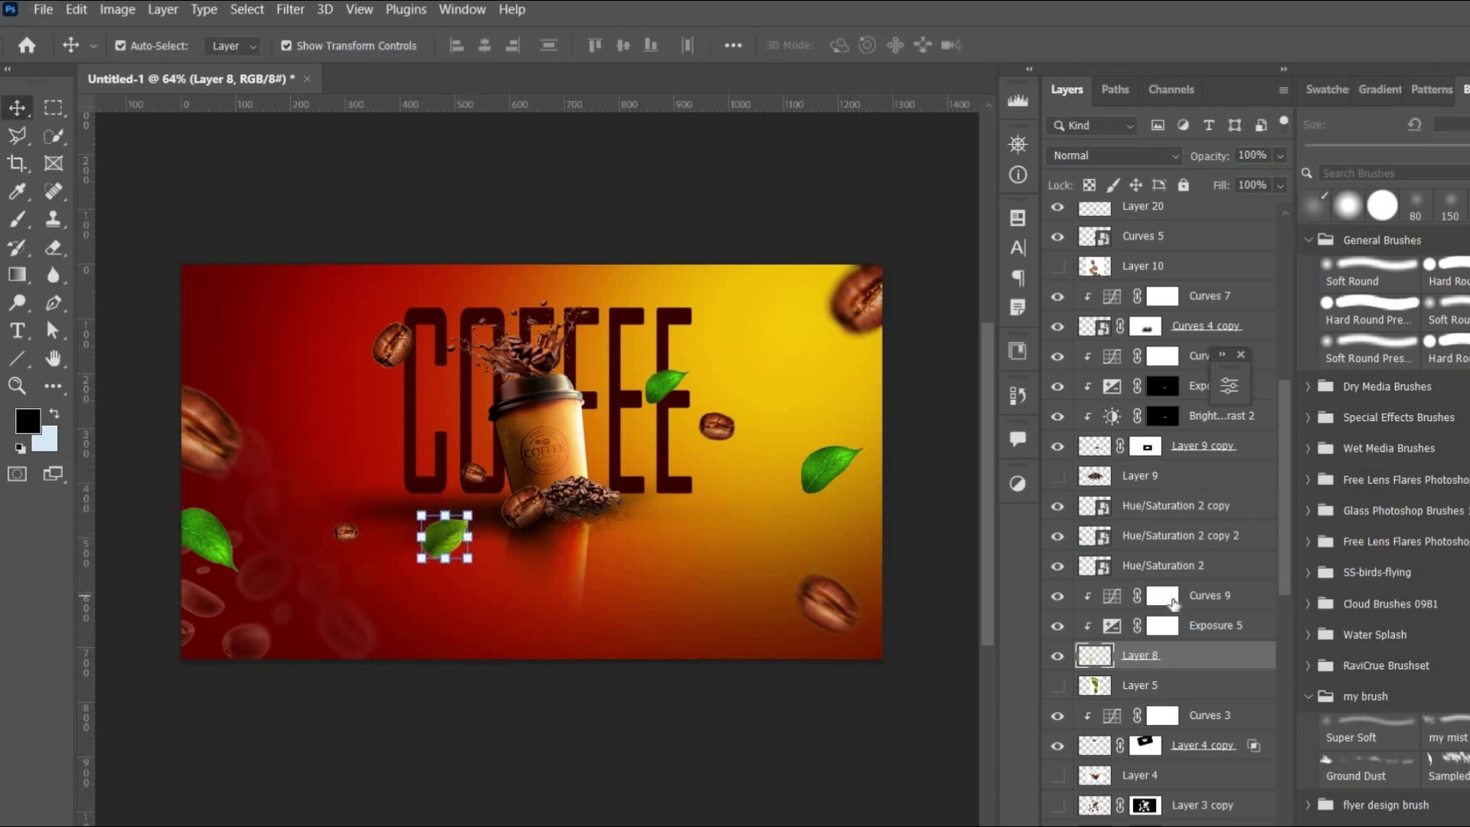
# Step: Duplicate the small leaf with its clipped adjustments and place the copy at the canvas's upper-left edge, rotated about 52°
pyautogui.keyDown('shift'); pyautogui.click(1173, 603); pyautogui.keyUp('shift')
pyautogui.moveTo(444, 536); pyautogui.dragTo(275, 329)
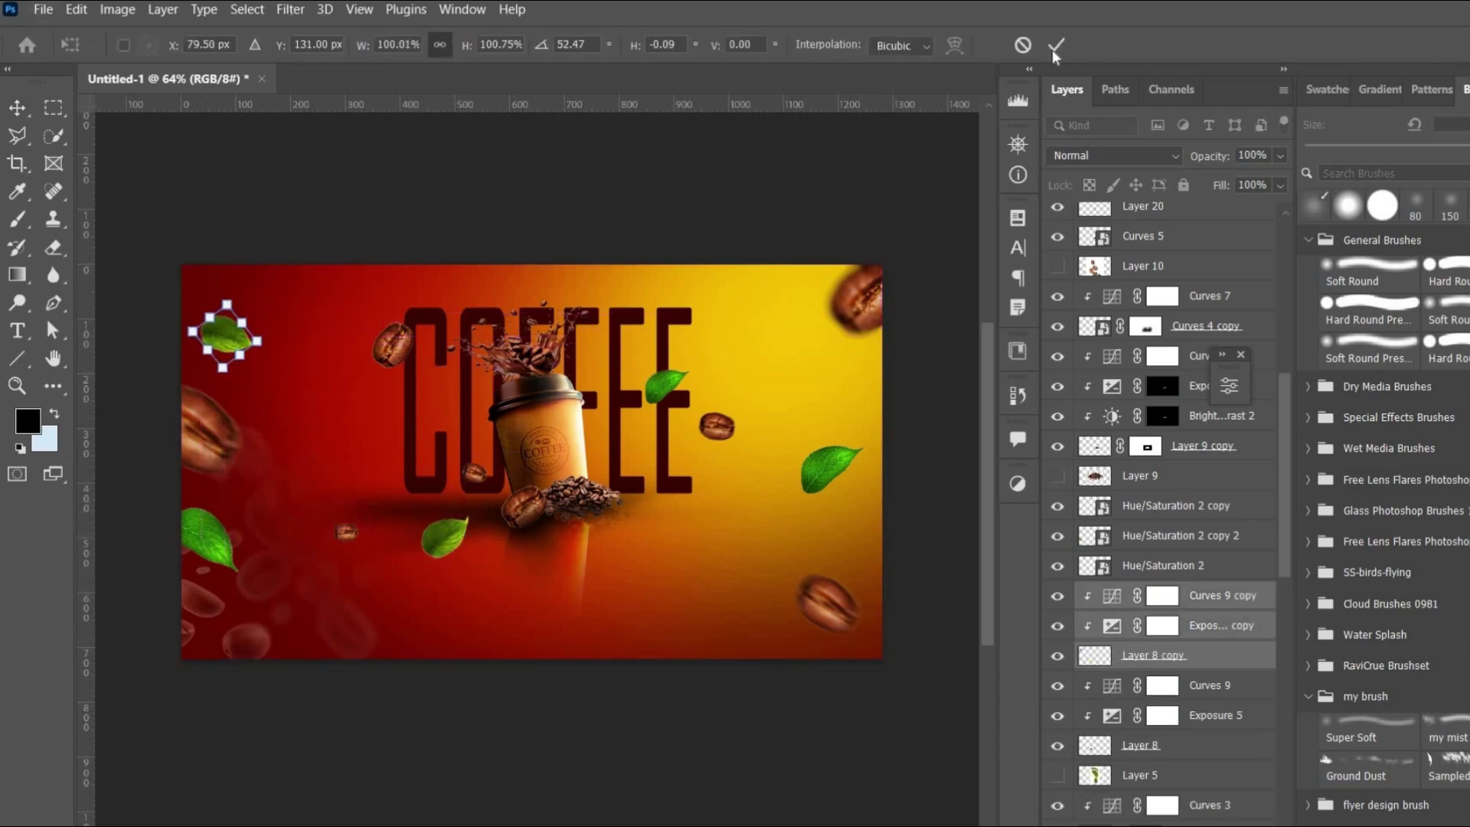
pyautogui.click(1057, 44)
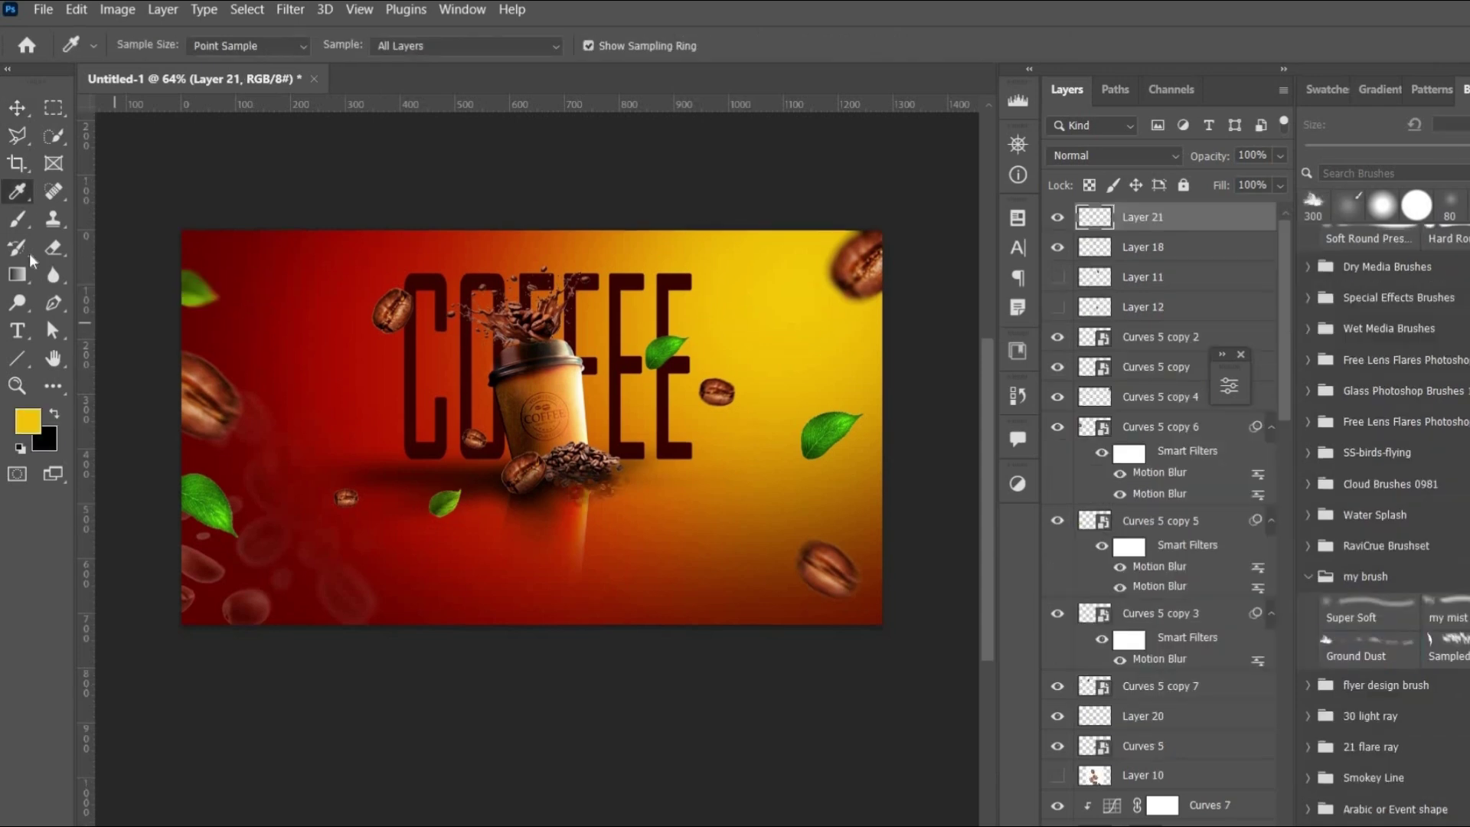
# Step: Paint yellow mist over the last letters of COFFEE on Layer 21 with the 300 px Ground Dust brush
pyautogui.click(1368, 647)
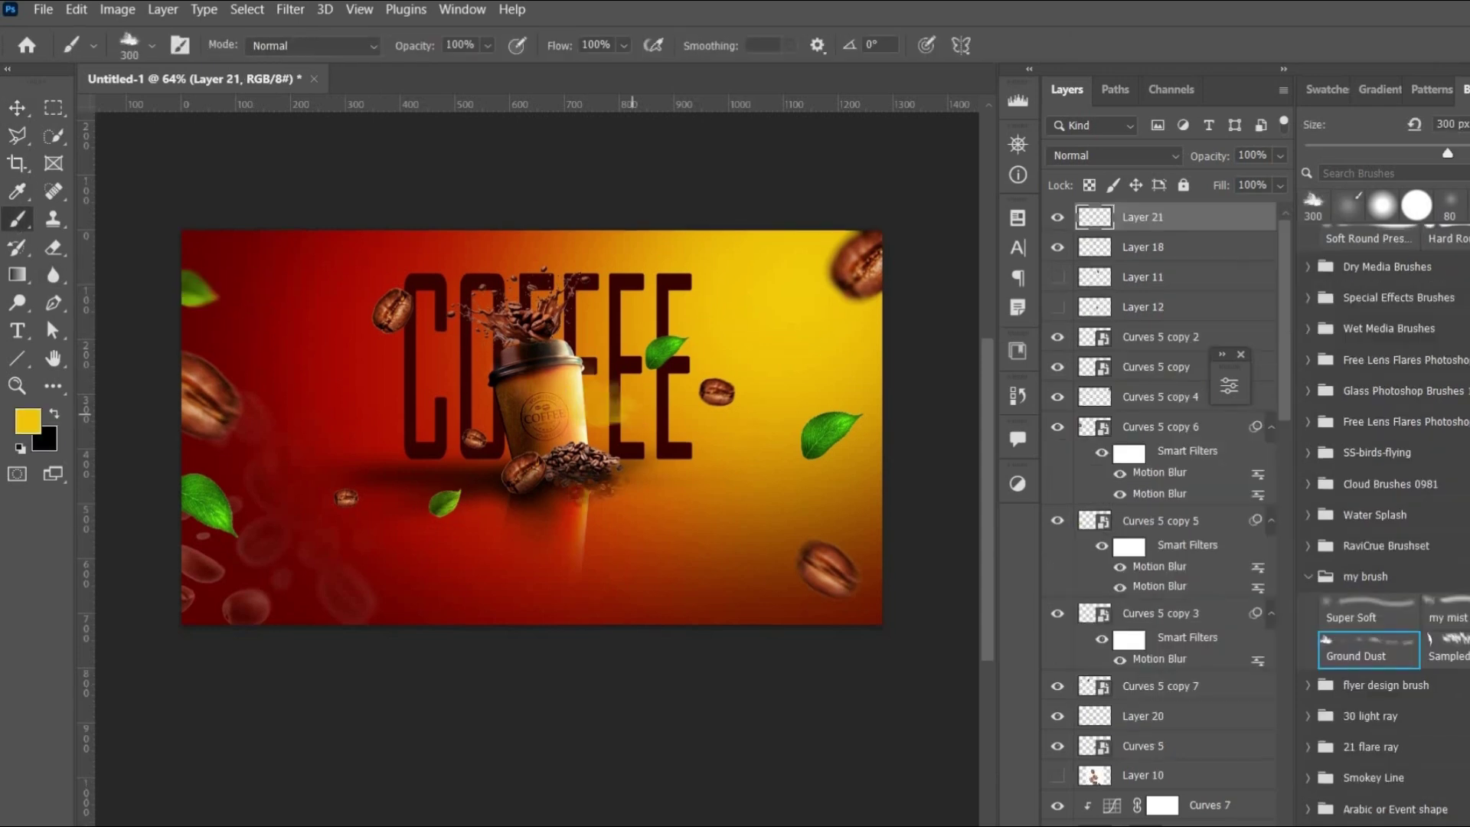
pyautogui.hotkey('ctrl', 'z')
pyautogui.click(677, 329)
pyautogui.click(683, 303)
pyautogui.hotkey('ctrl', 'z')
pyautogui.click(605, 300)
pyautogui.click(652, 303)
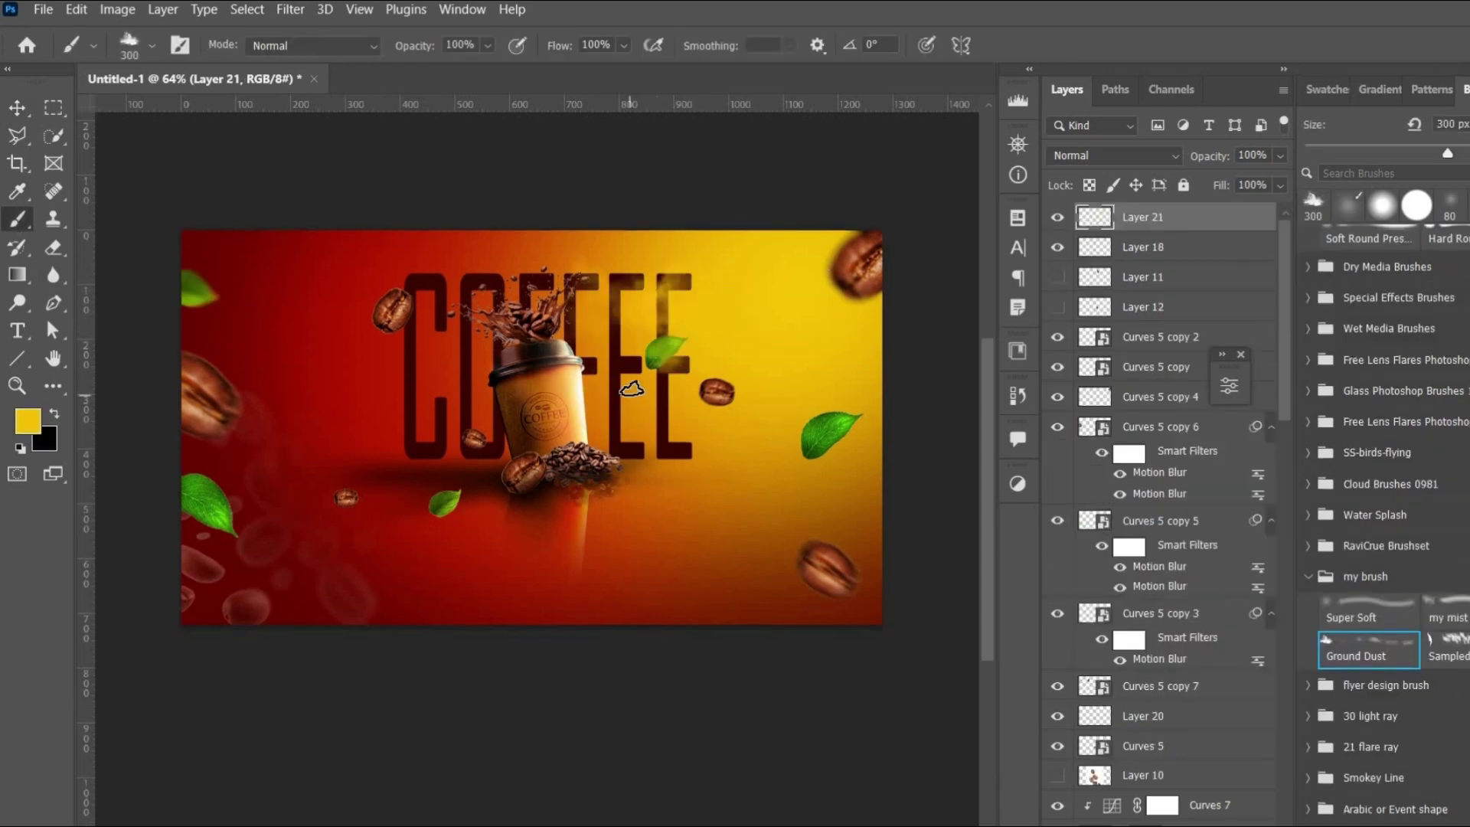
pyautogui.click(632, 388)
pyautogui.click(649, 420)
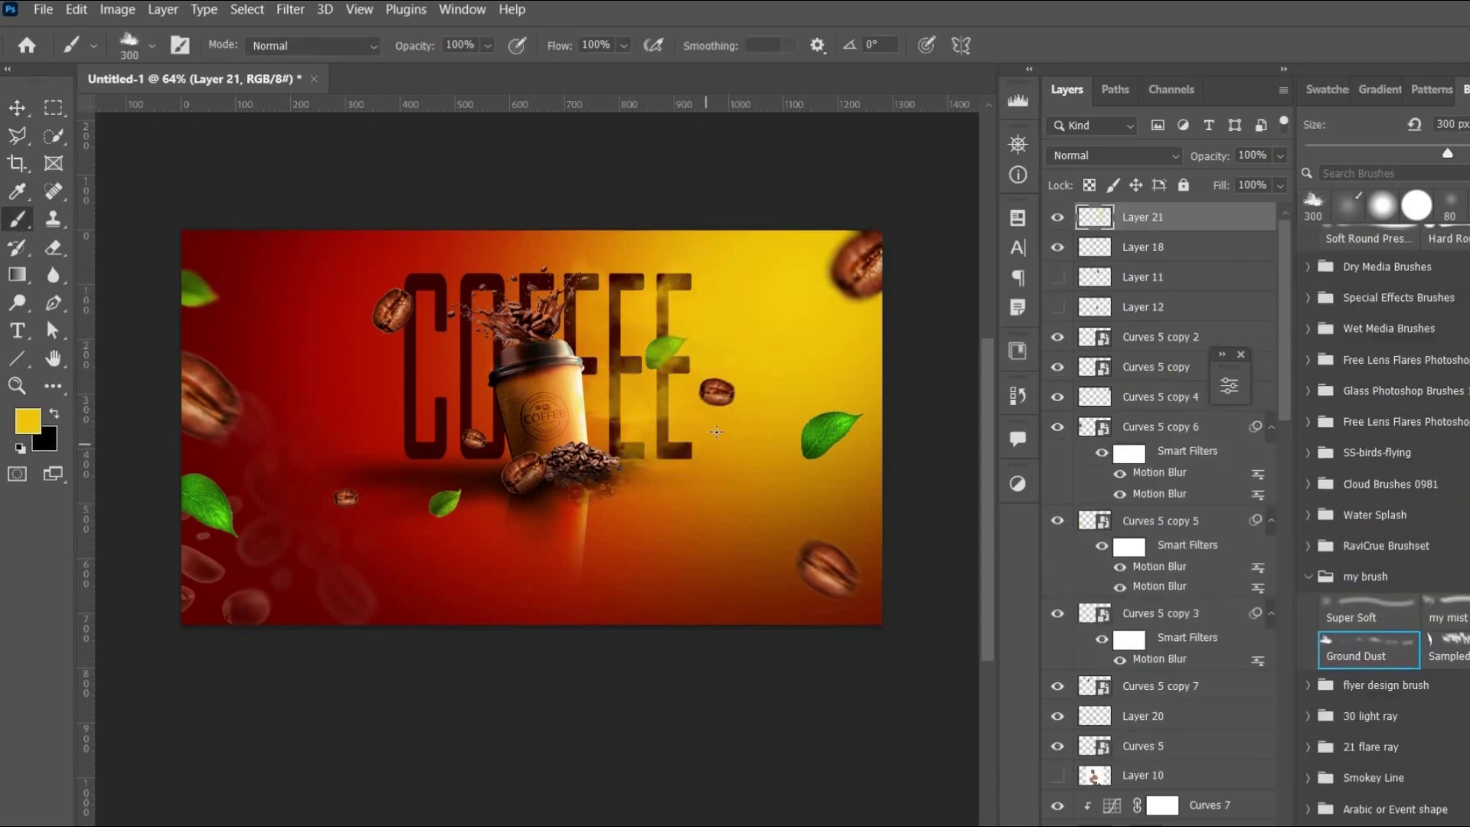
# Step: Sample the background's dark red and paint mist over the first letters of COFFEE with the Ground Dust brush
pyautogui.click(15, 193)
pyautogui.click(248, 329)
pyautogui.click(15, 220)
pyautogui.click(420, 341)
pyautogui.click(394, 281)
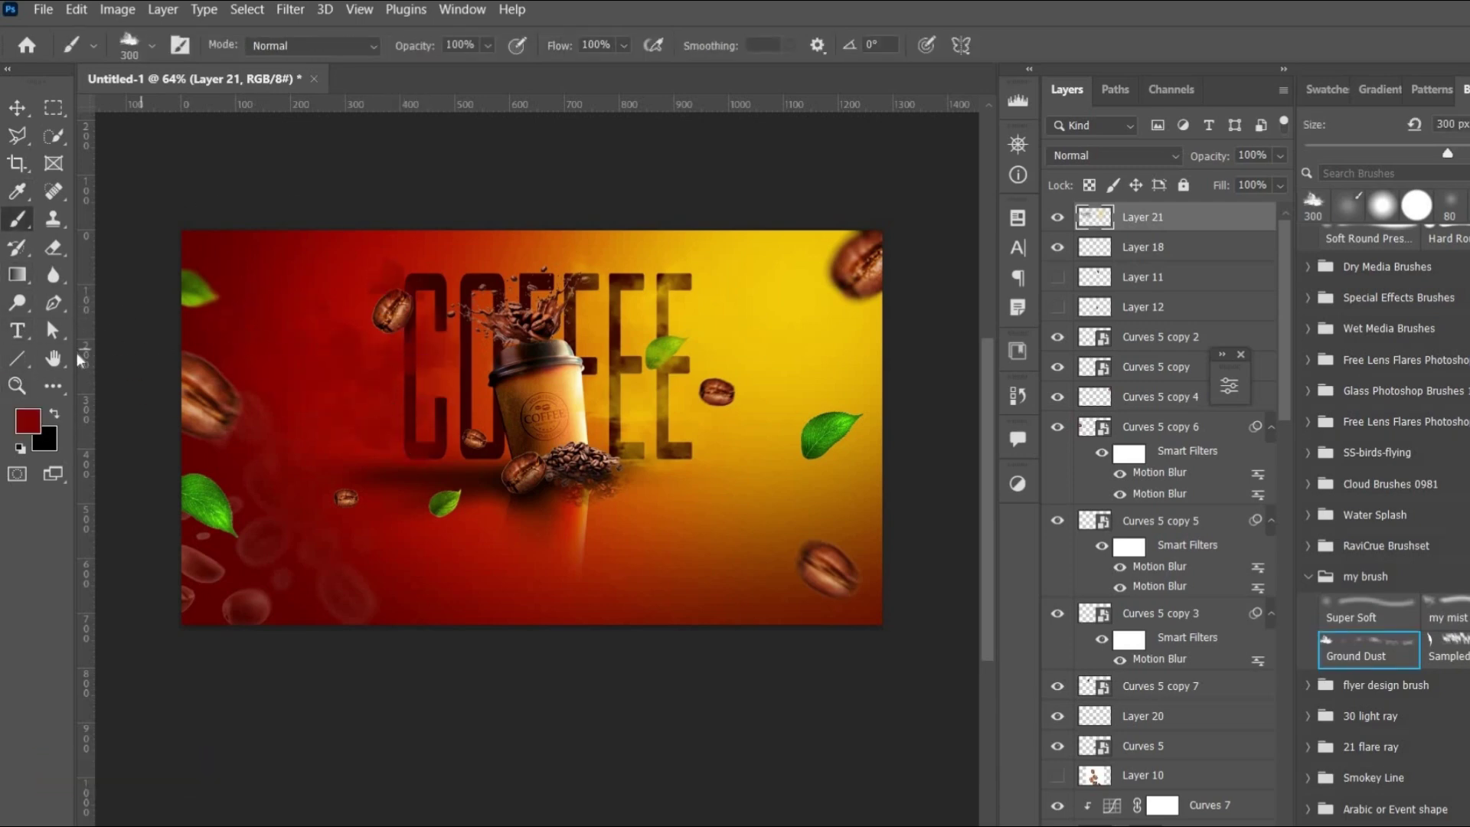
# Step: Set the foreground to a warm off-white and brighten the yellow side on the Overlay layer with the 700 px Super Soft brush
pyautogui.click(27, 422)
pyautogui.click(1088, 495)
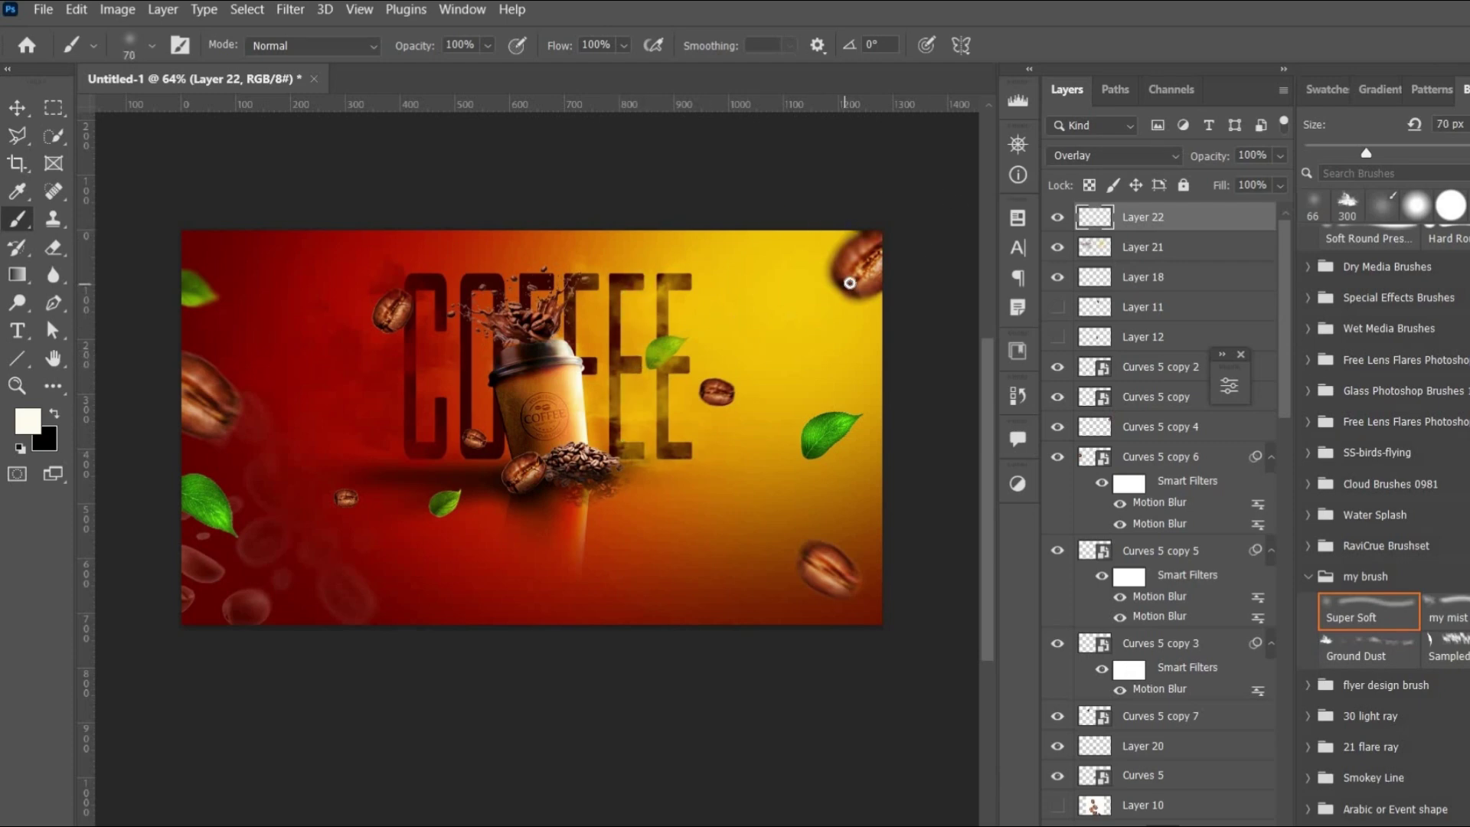
pyautogui.moveTo(812, 291)
pyautogui.mouseDown()
pyautogui.moveTo(728, 367)
pyautogui.moveTo(605, 398)
pyautogui.mouseUp()
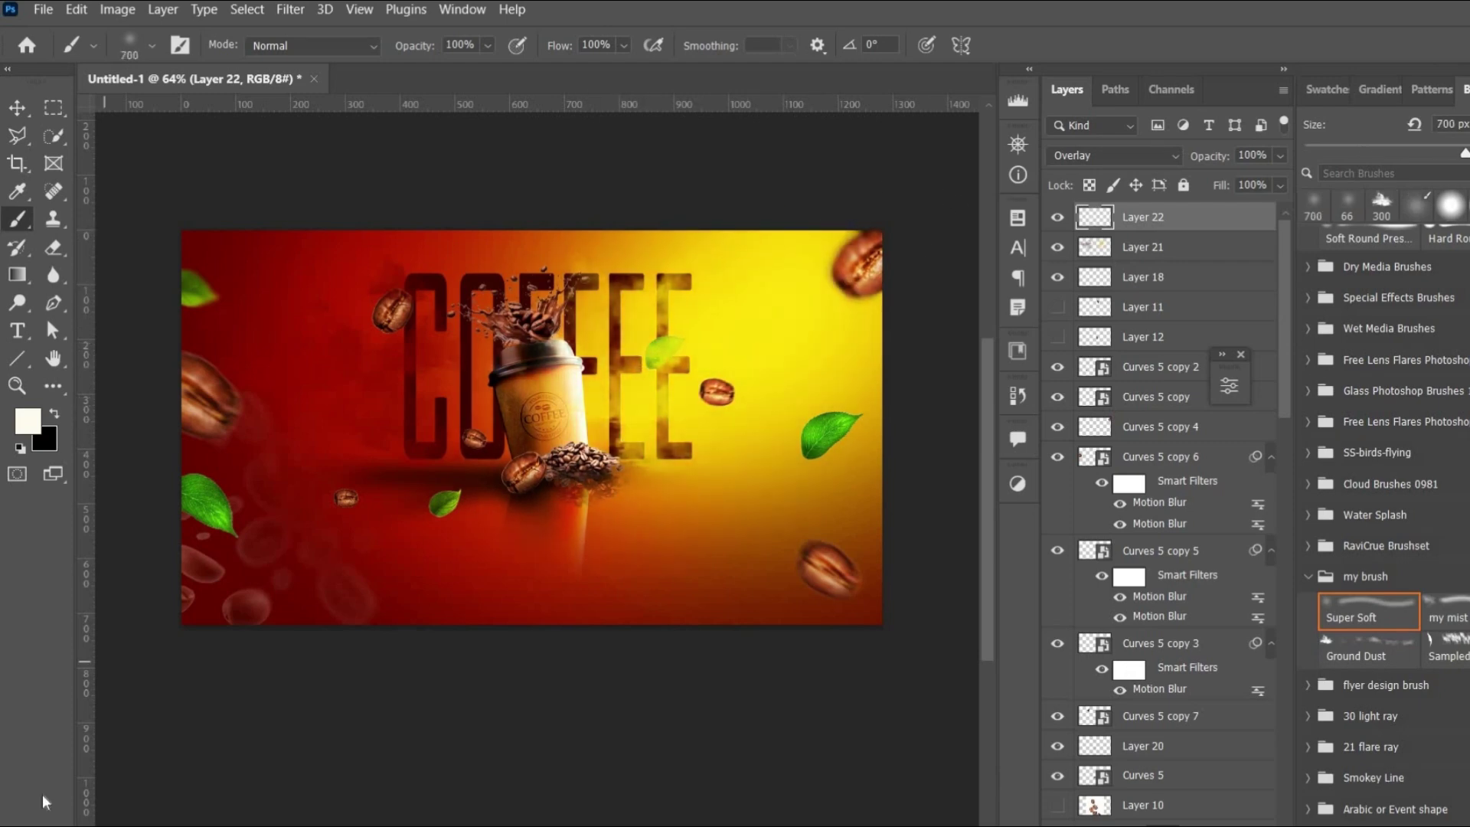